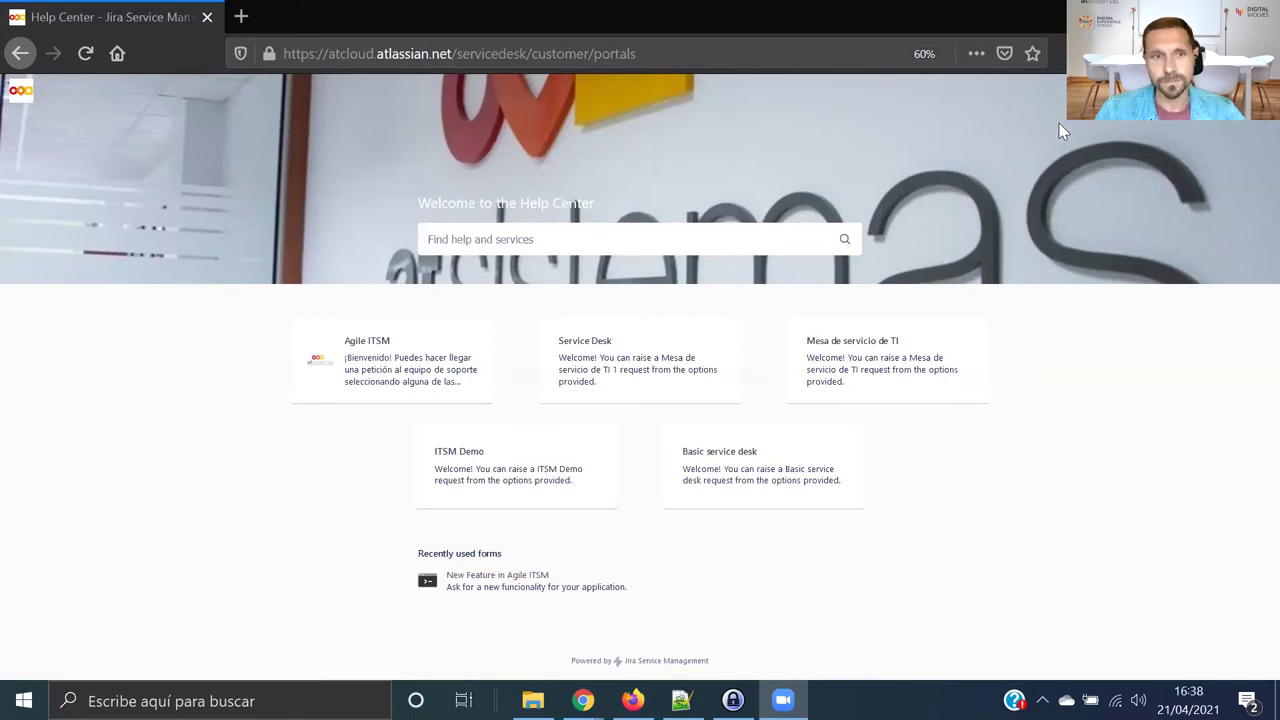
# Step: Open the Agile ITSM portal from the Help Center and show its Common Requests category
pyautogui.click(367, 380)
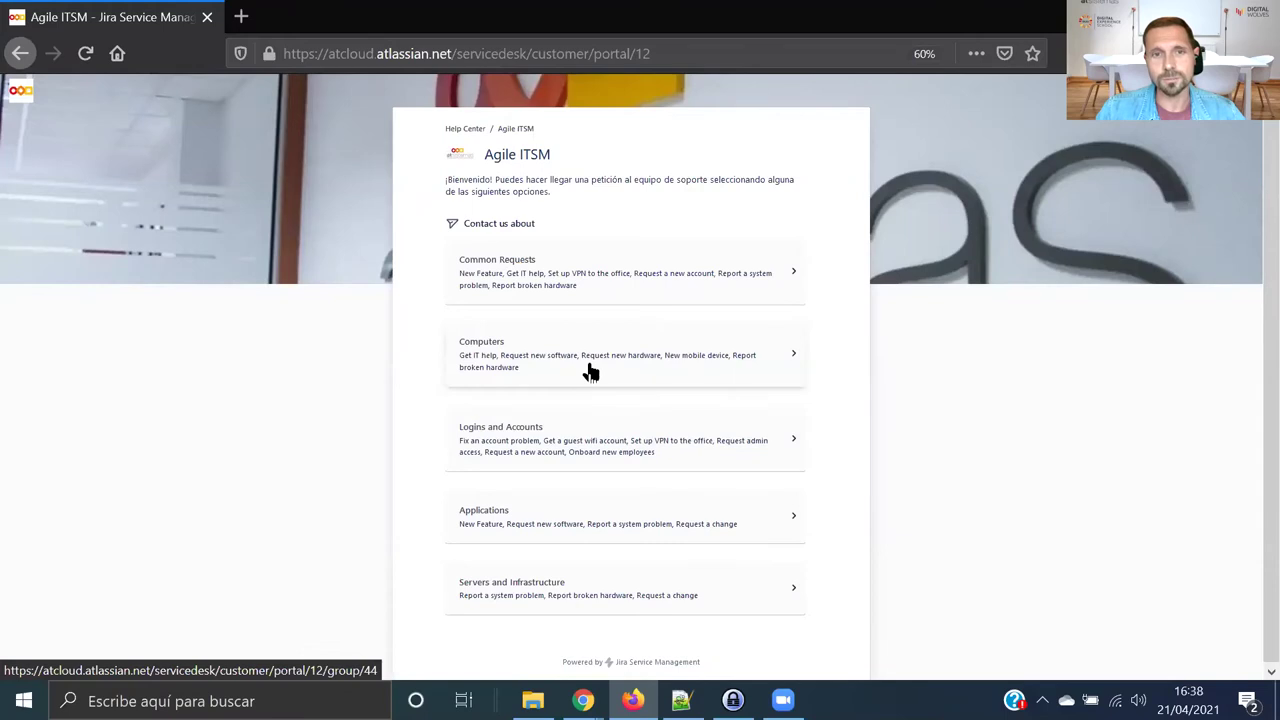
pyautogui.click(563, 285)
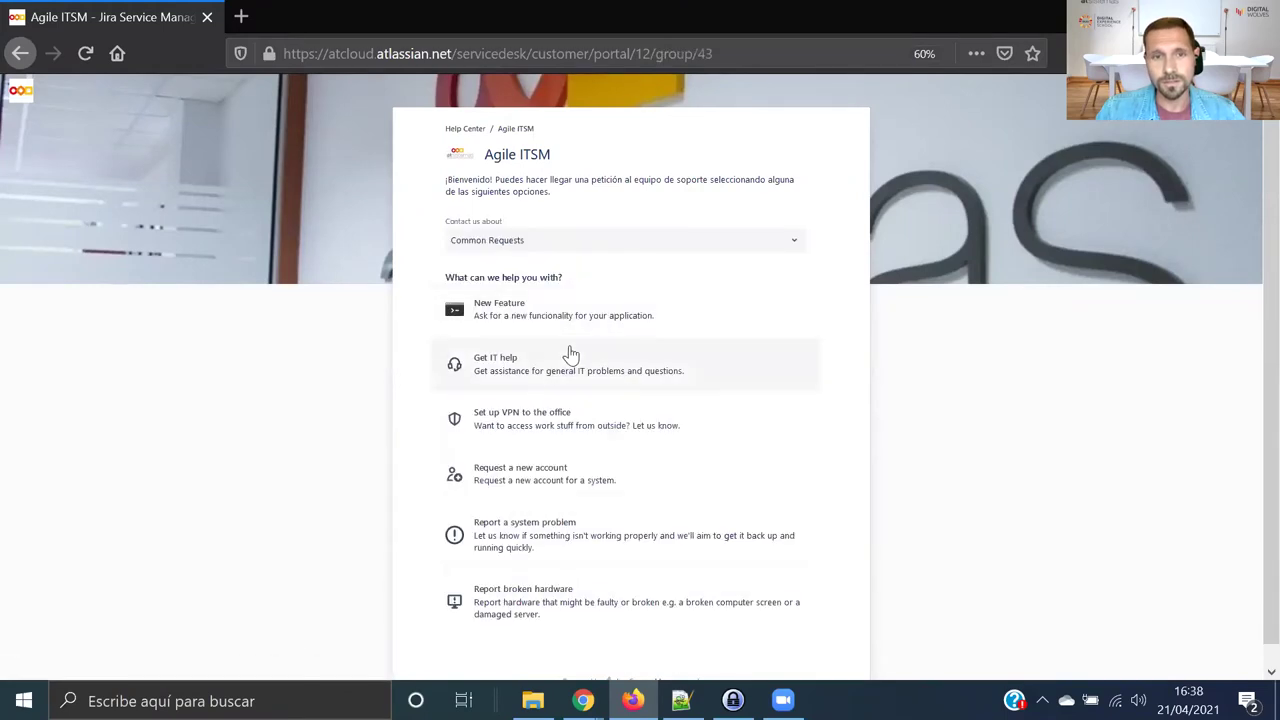
# Step: View the Request a new account and Get IT help forms, returning to the Common Requests list after each
pyautogui.click(550, 482)
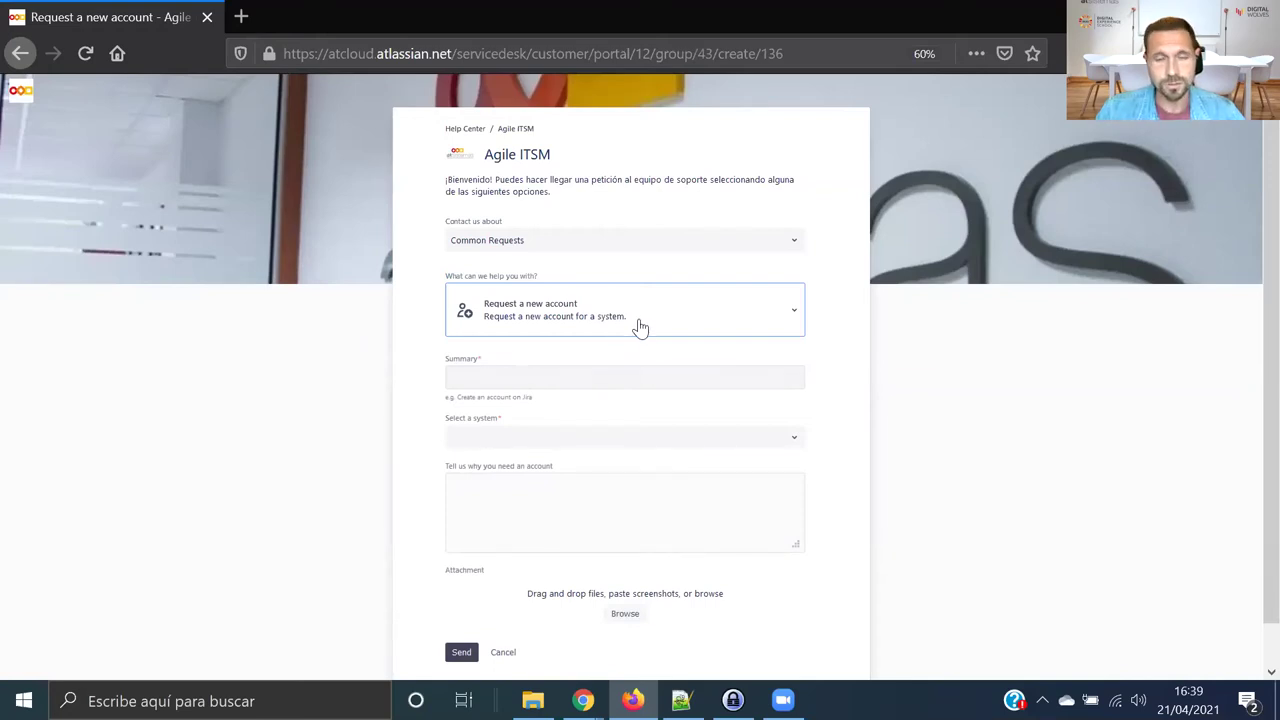
pyautogui.click(565, 245)
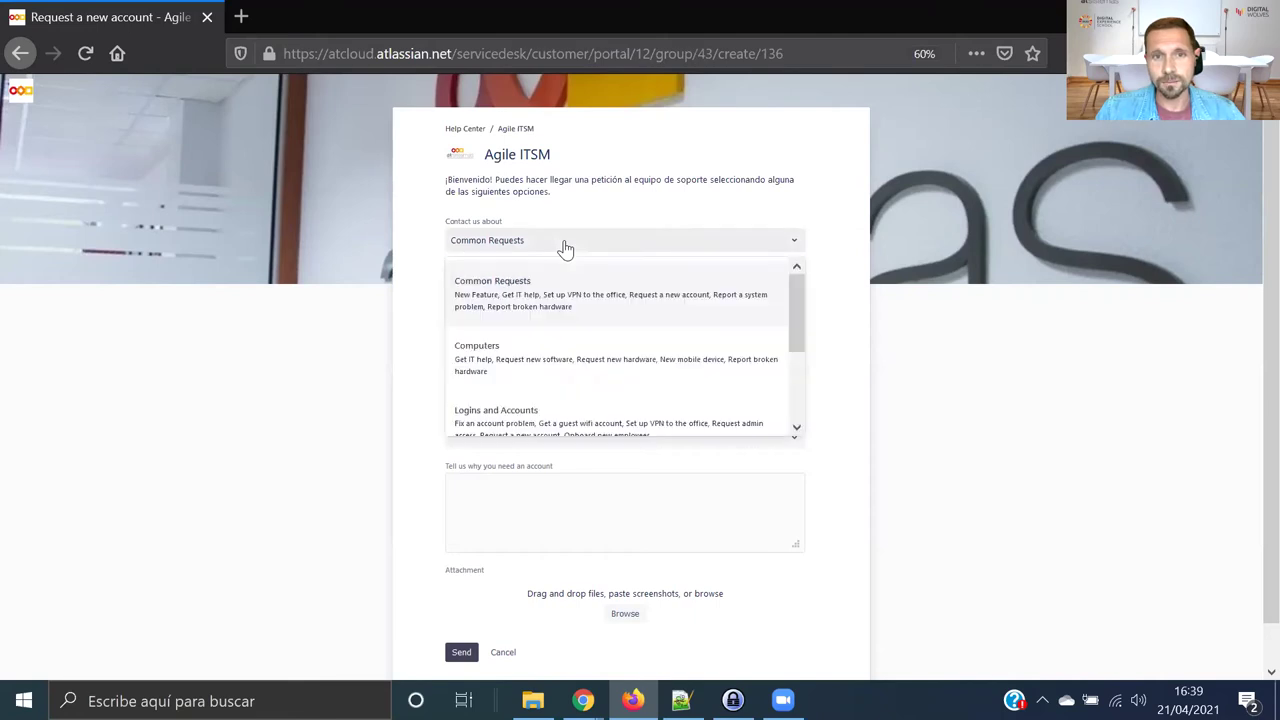
pyautogui.scroll(1, 545, 320)
pyautogui.click(534, 309)
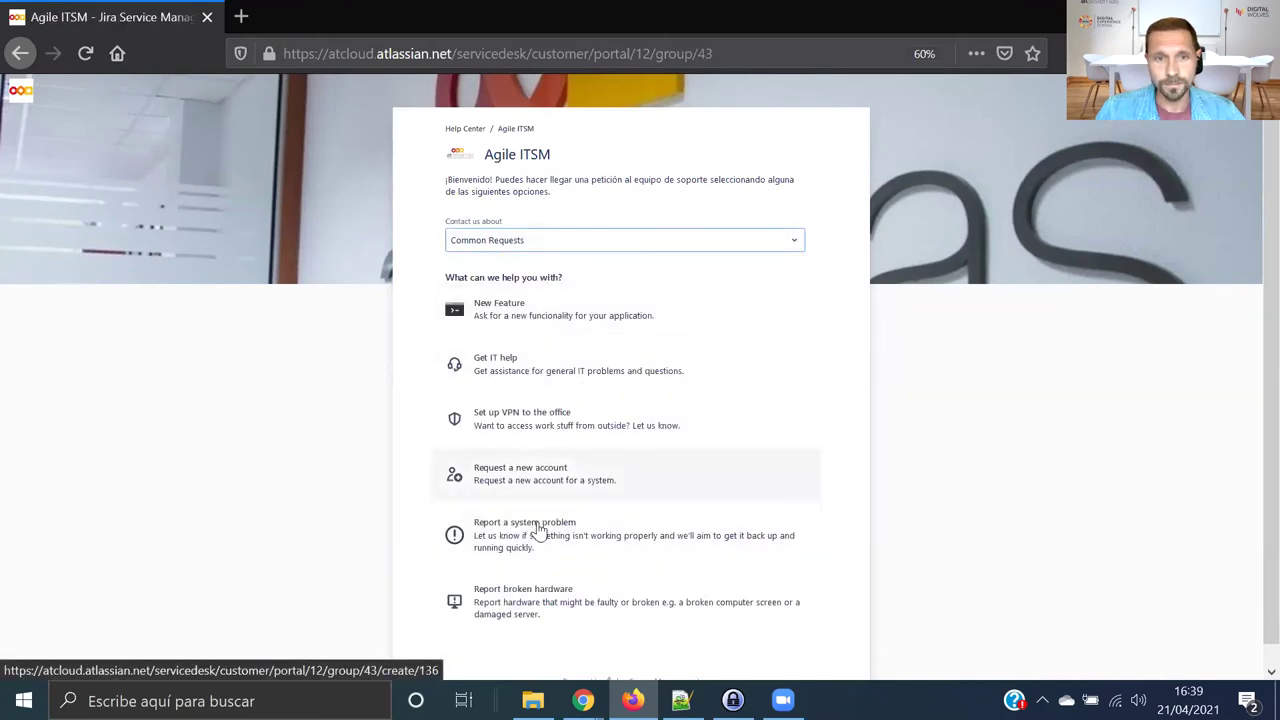
pyautogui.click(531, 380)
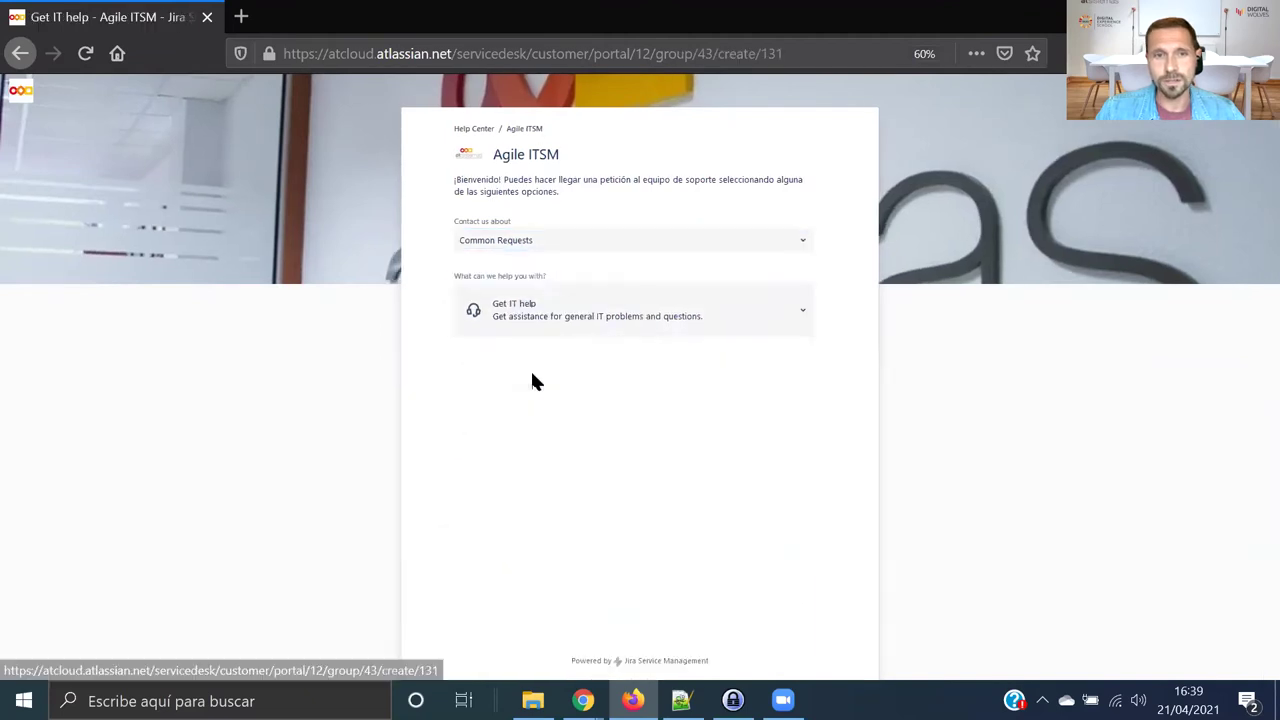
pyautogui.click(614, 249)
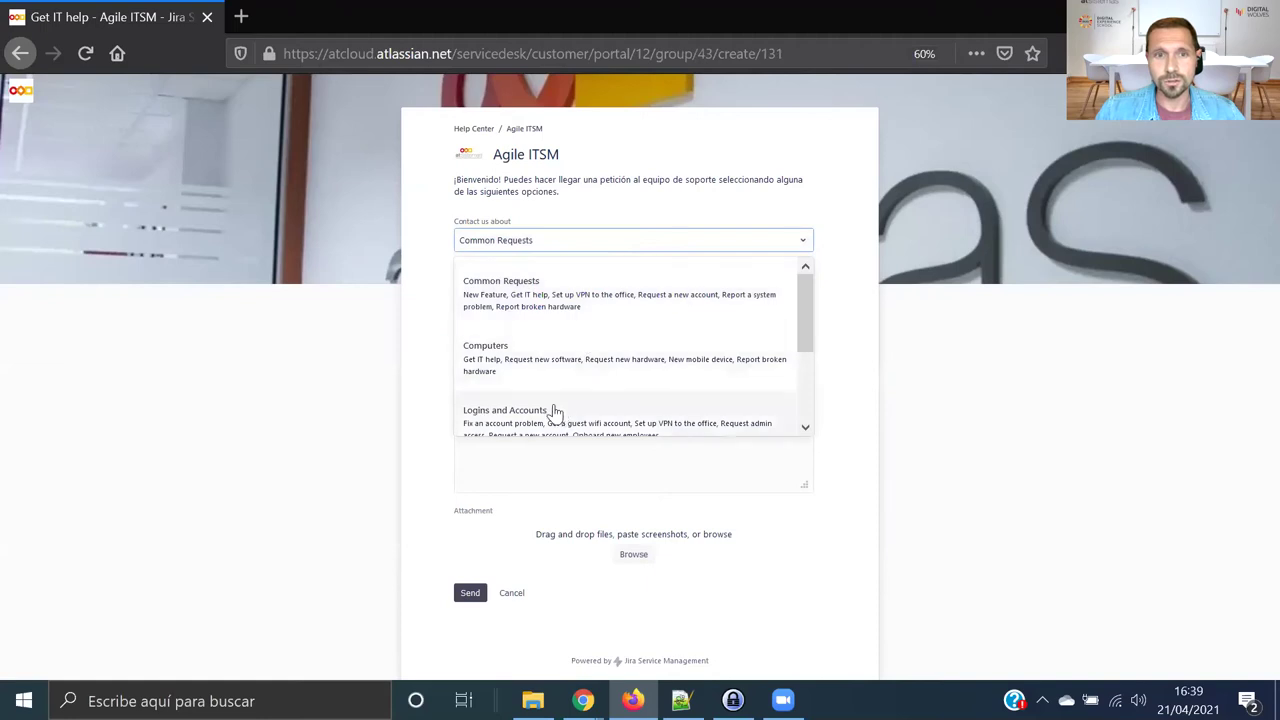
pyautogui.click(531, 291)
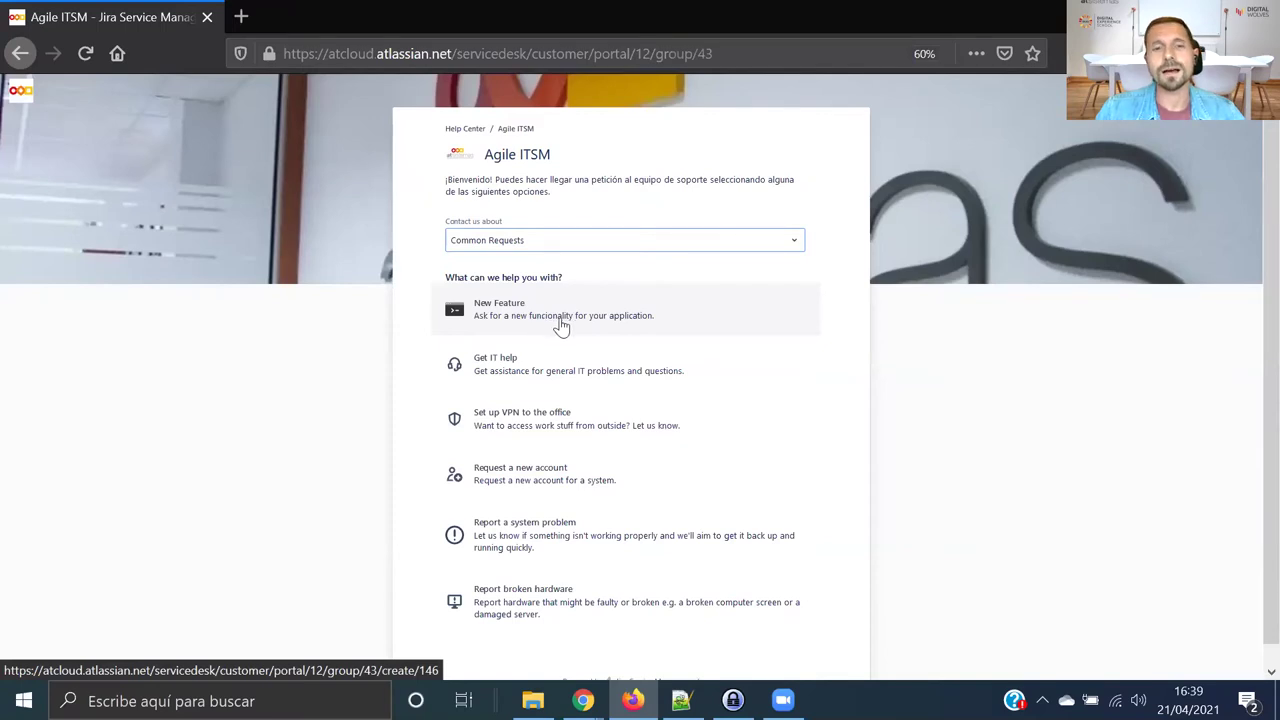
# Step: Open the New Feature request form and look through its fields, from Summary down to Attachment, including the Solicitant options
pyautogui.click(561, 326)
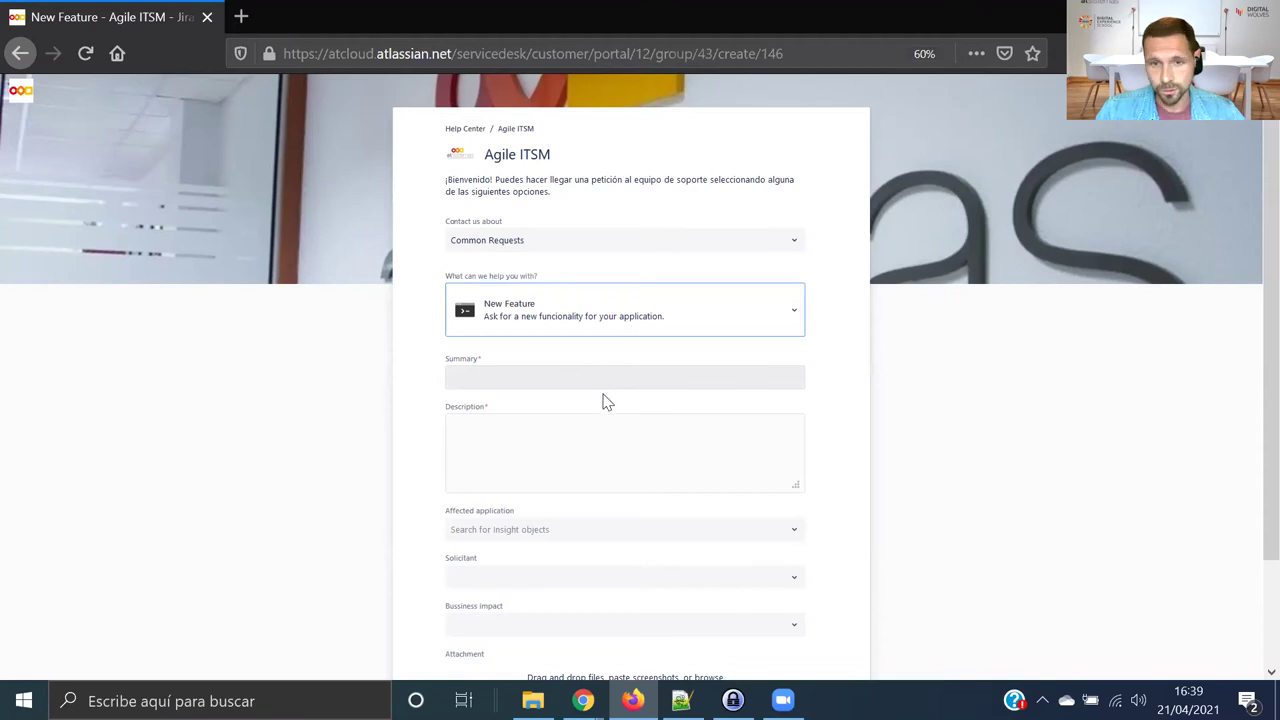
pyautogui.scroll(-2, 605, 418)
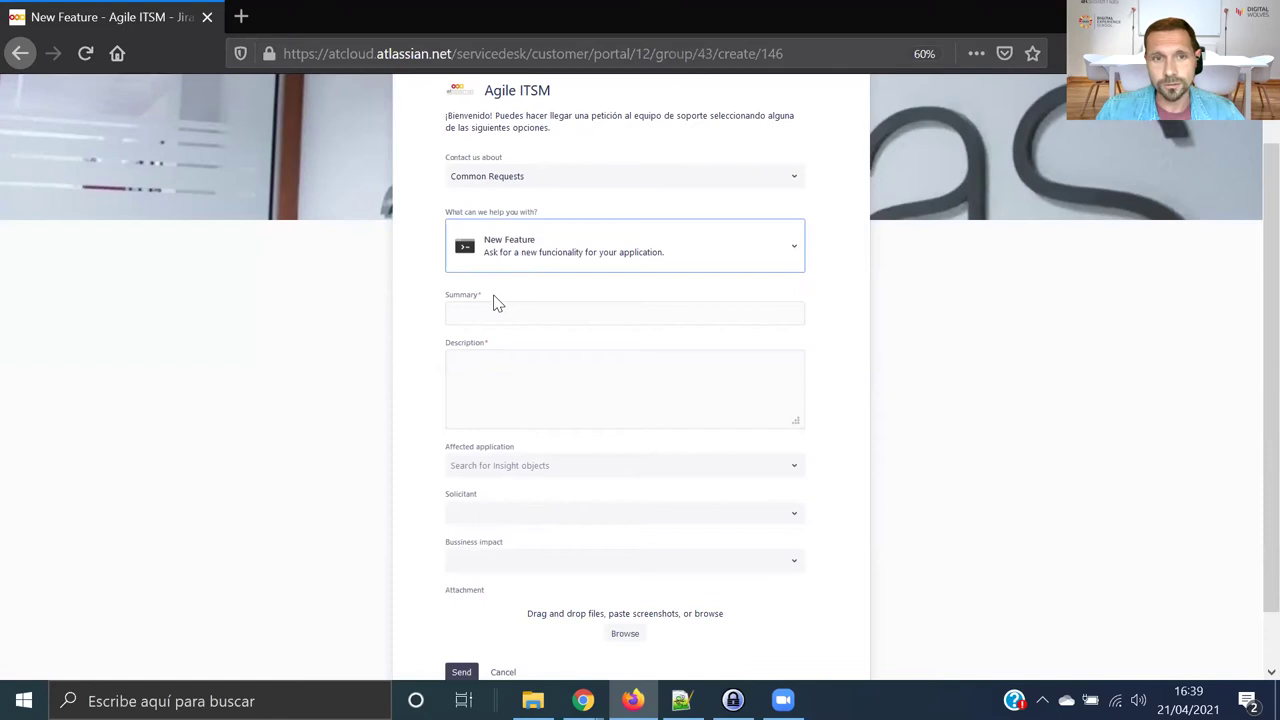
pyautogui.moveTo(489, 290); pyautogui.dragTo(475, 294)
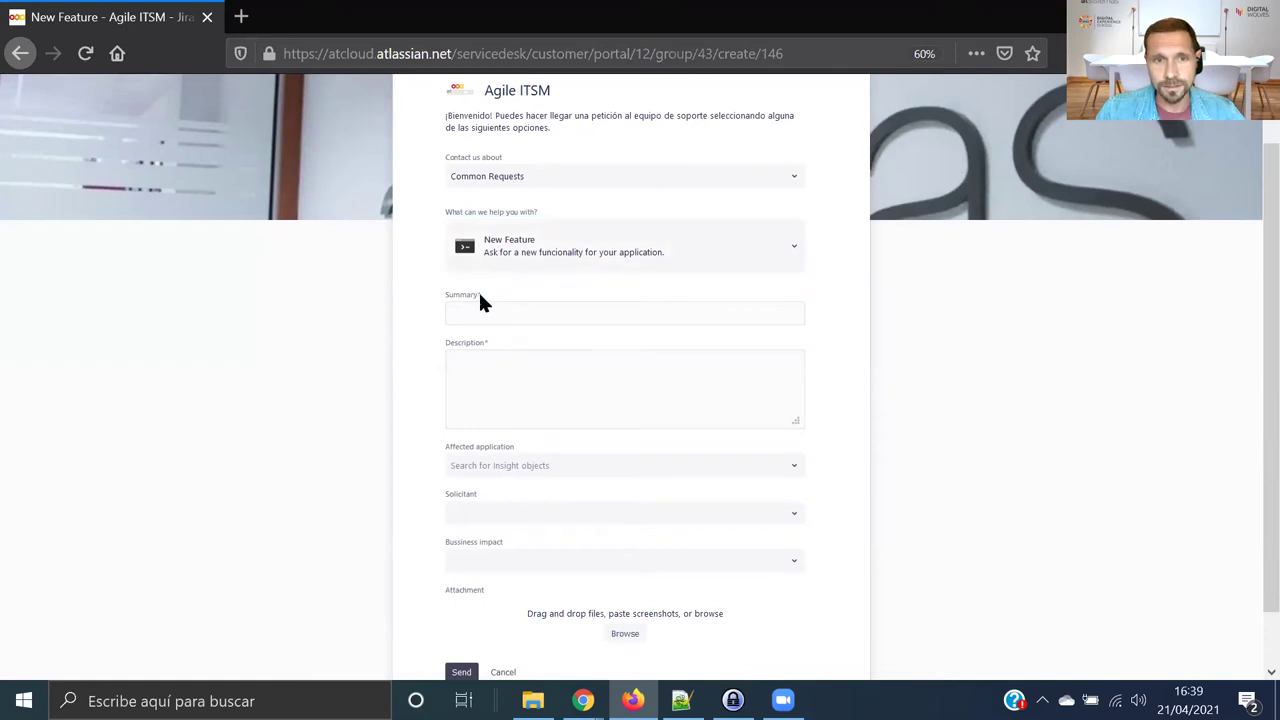
pyautogui.click(531, 352)
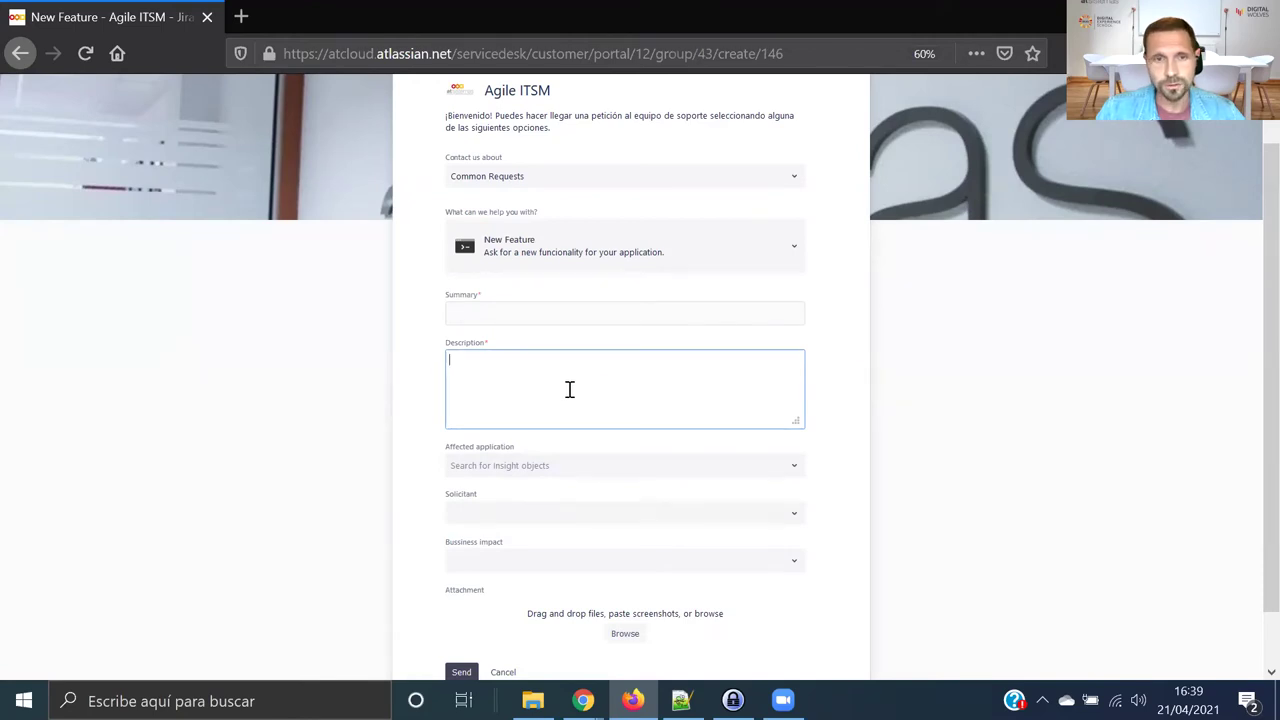
pyautogui.click(591, 474)
pyautogui.click(591, 474)
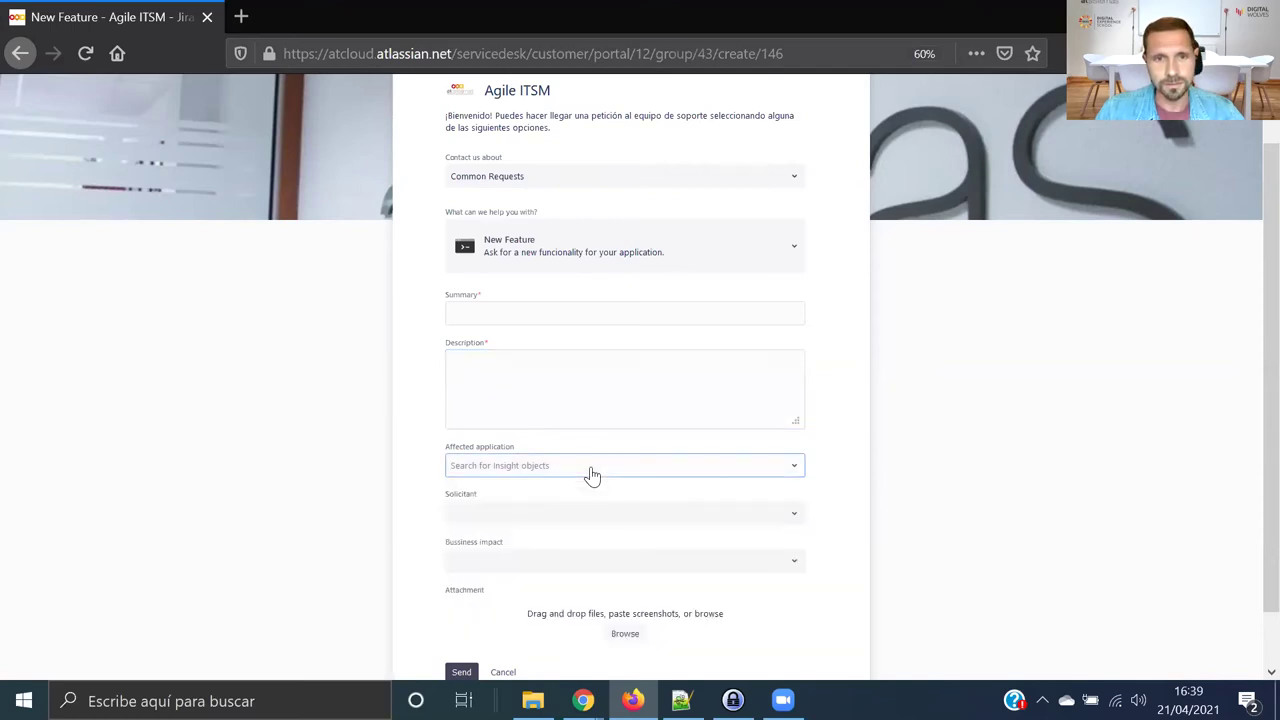
pyautogui.click(569, 516)
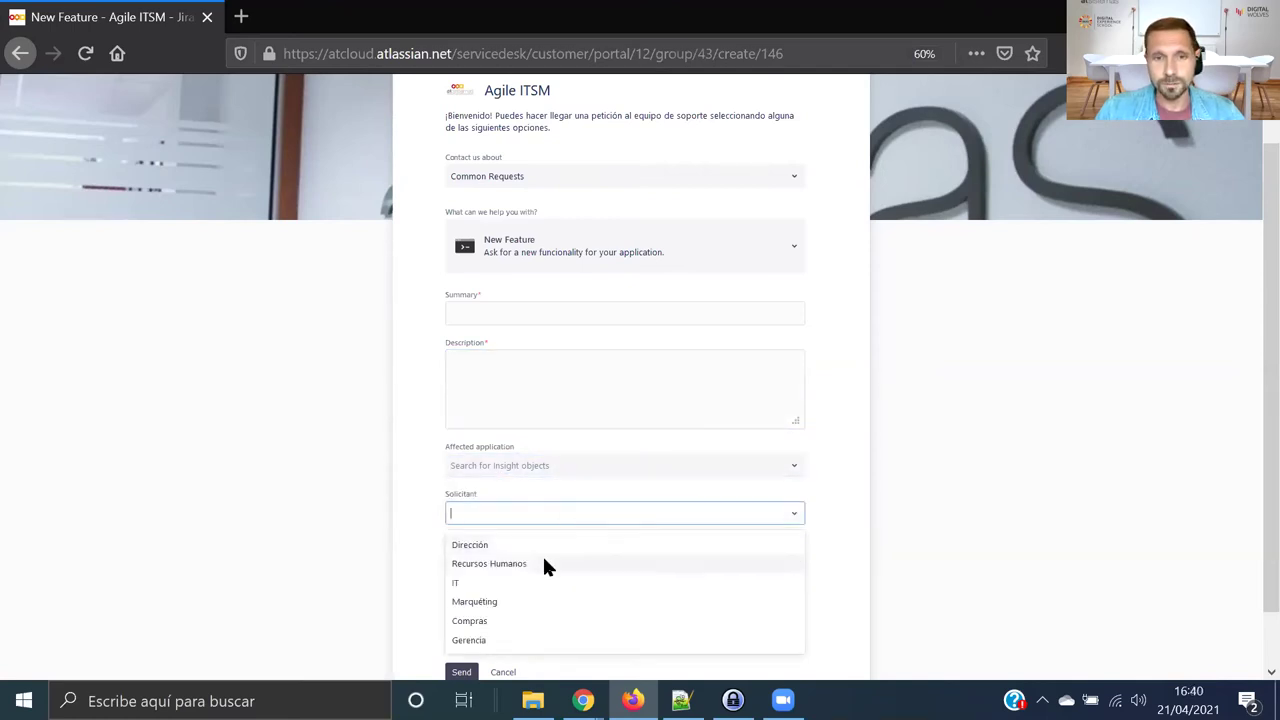
pyautogui.click(858, 522)
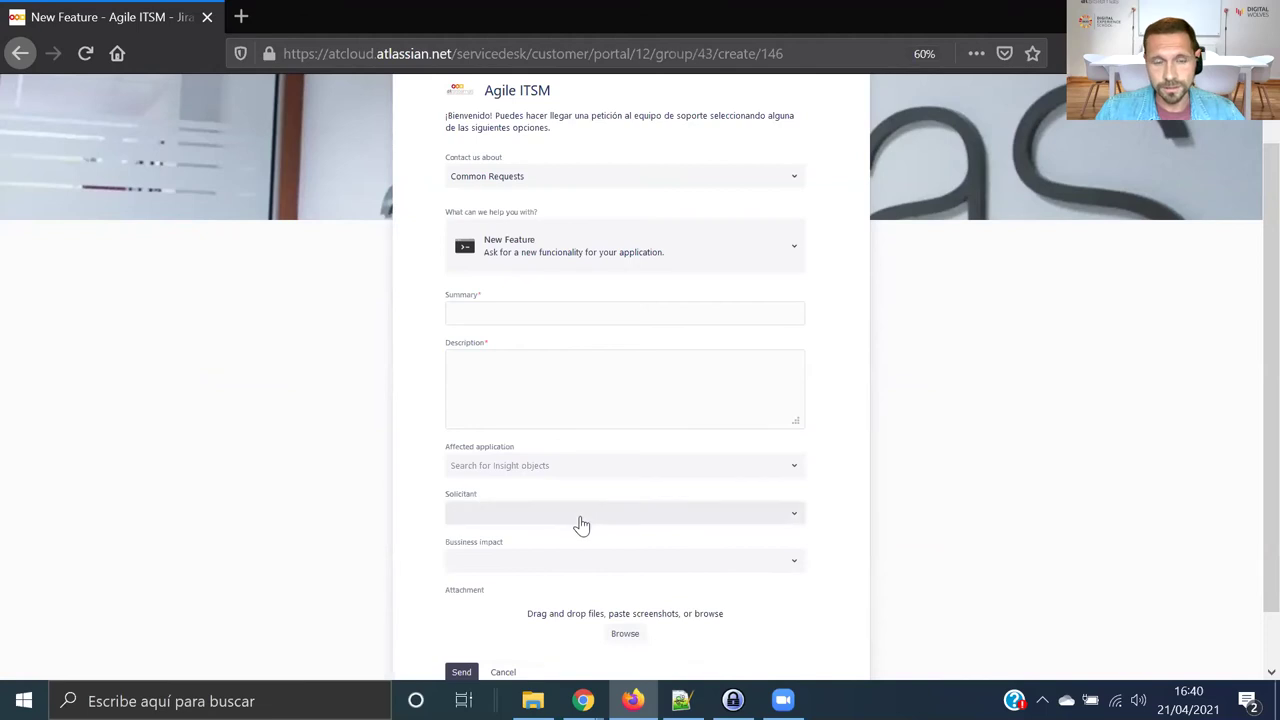
pyautogui.scroll(-1, 530, 541)
pyautogui.scroll(-1, 530, 540)
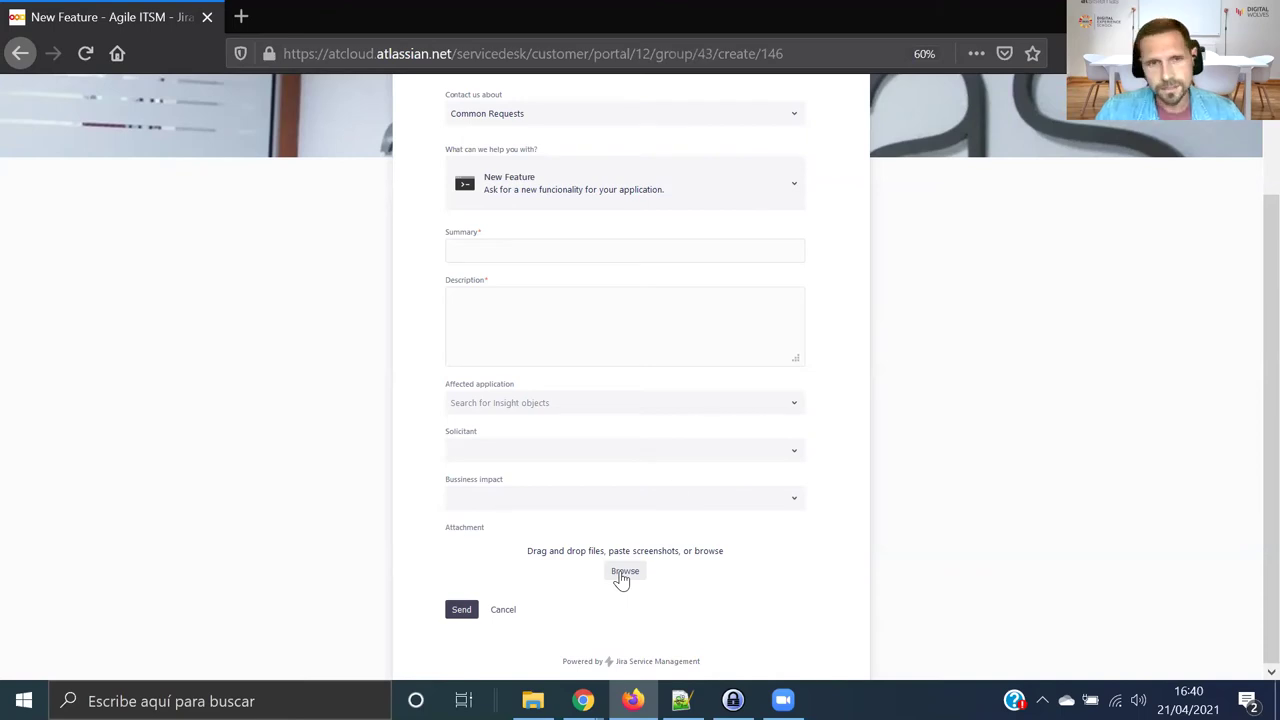
pyautogui.scroll(1, 509, 366)
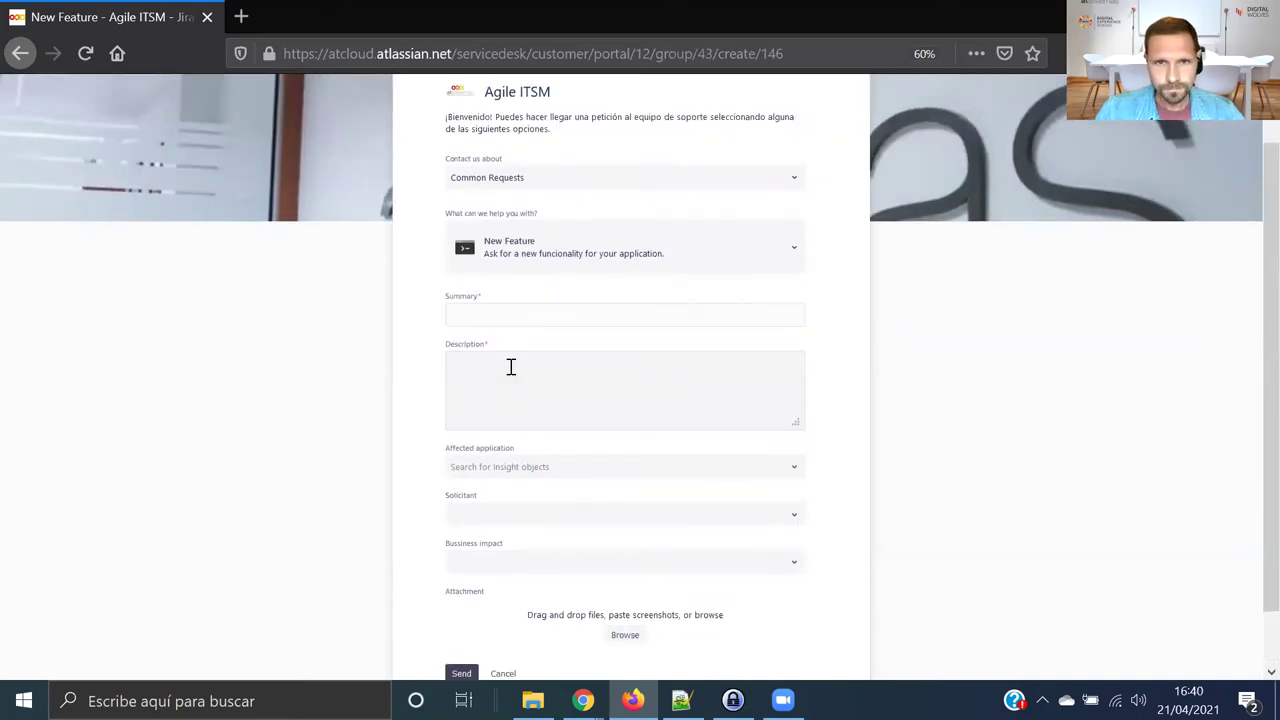
# Step: Set the request's summary to "Creación de imágenes dinámicas con Dazzle"
pyautogui.click(556, 315)
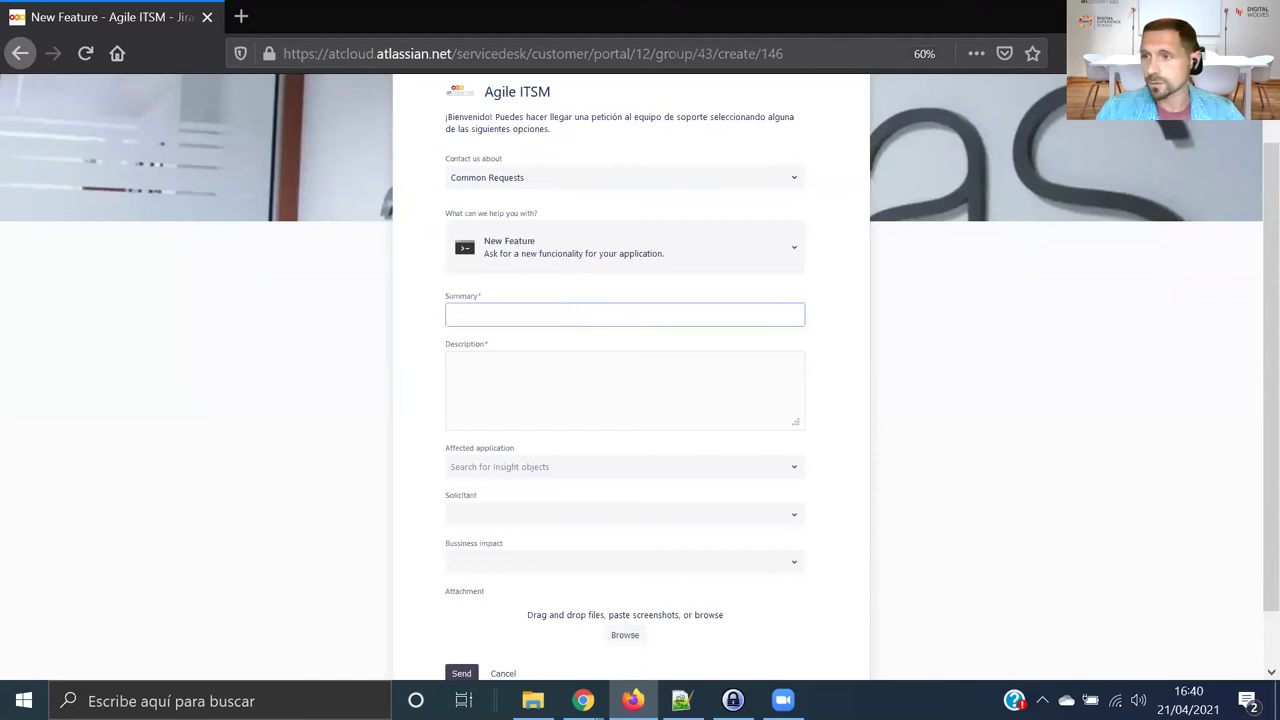
pyautogui.hotkey('alt', 'Tab')
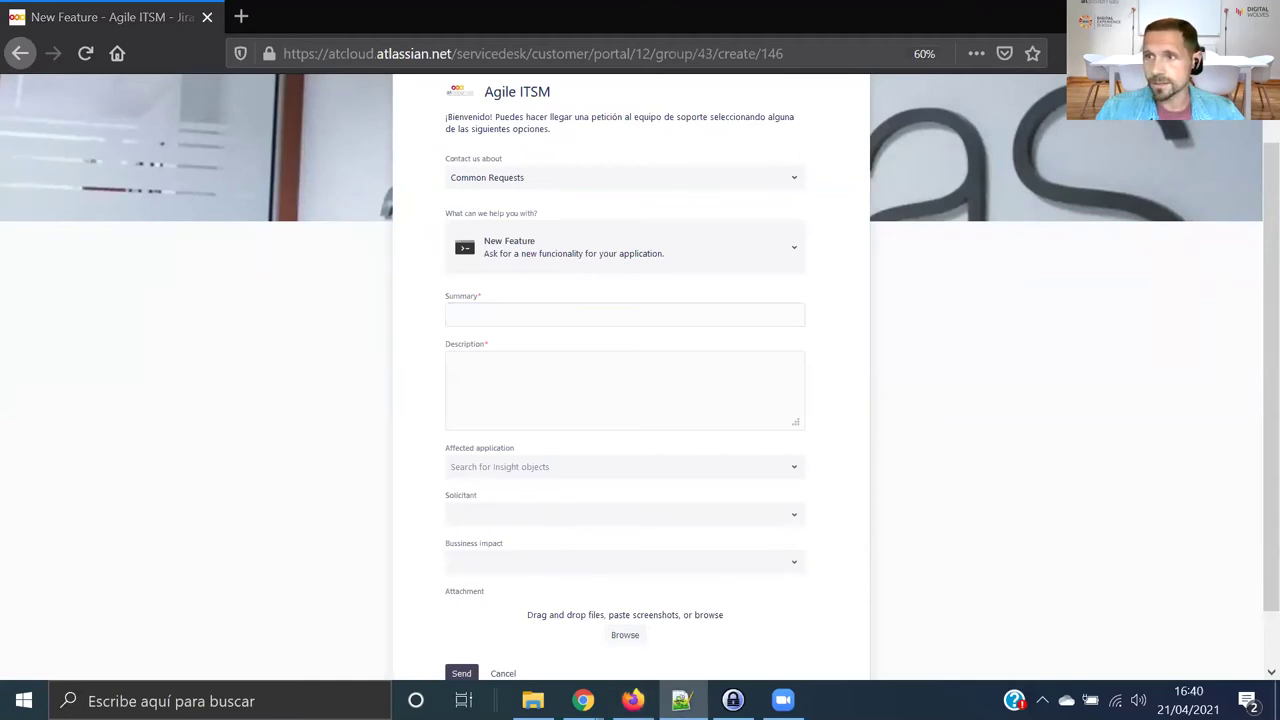
pyautogui.click(563, 315)
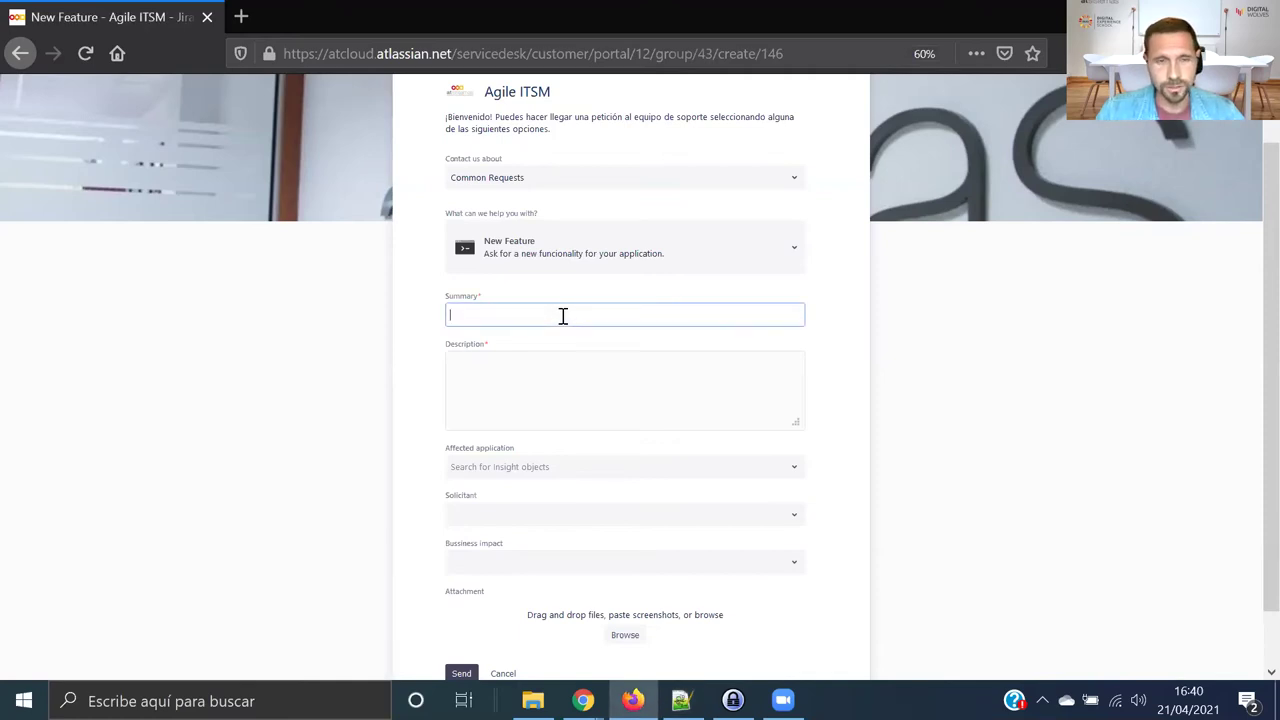
pyautogui.write('Creación de imágenes dinámicas con Dazzle')
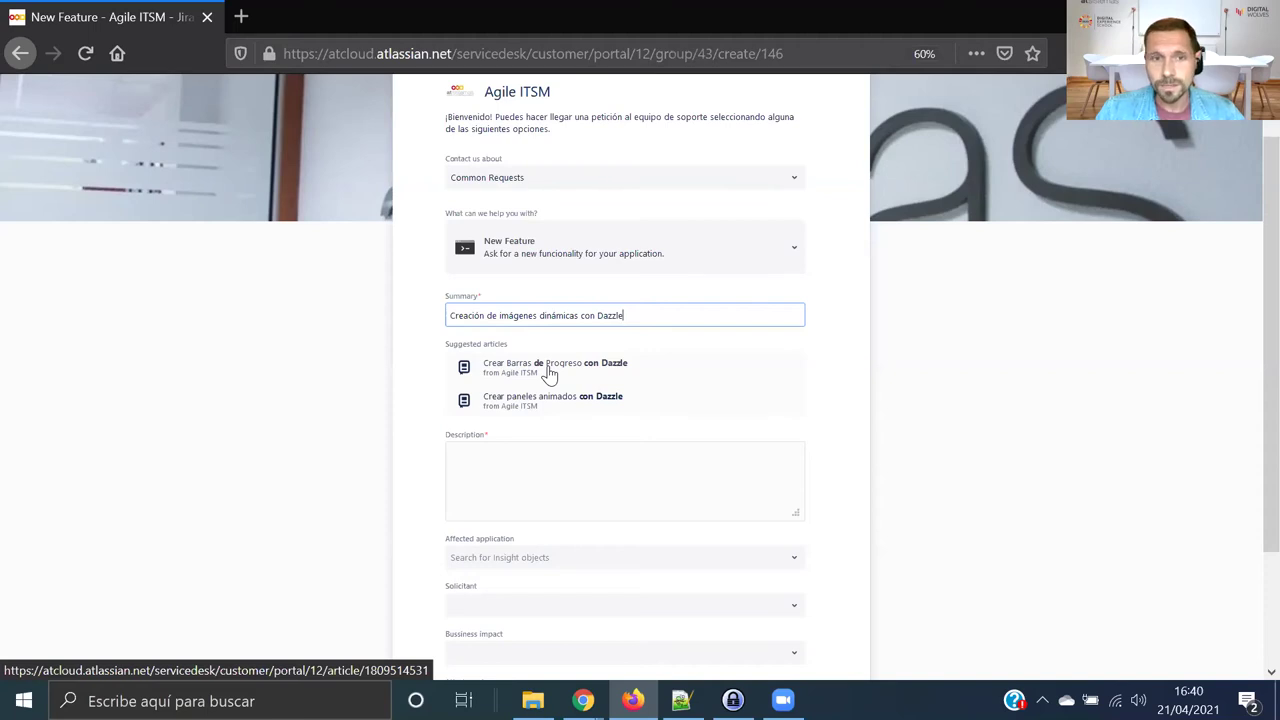
# Step: Read the suggested article "Crear Barras de Progreso con Dazzle" in a separate tab, rate it as helpful and close it
pyautogui.middleClick(549, 378)
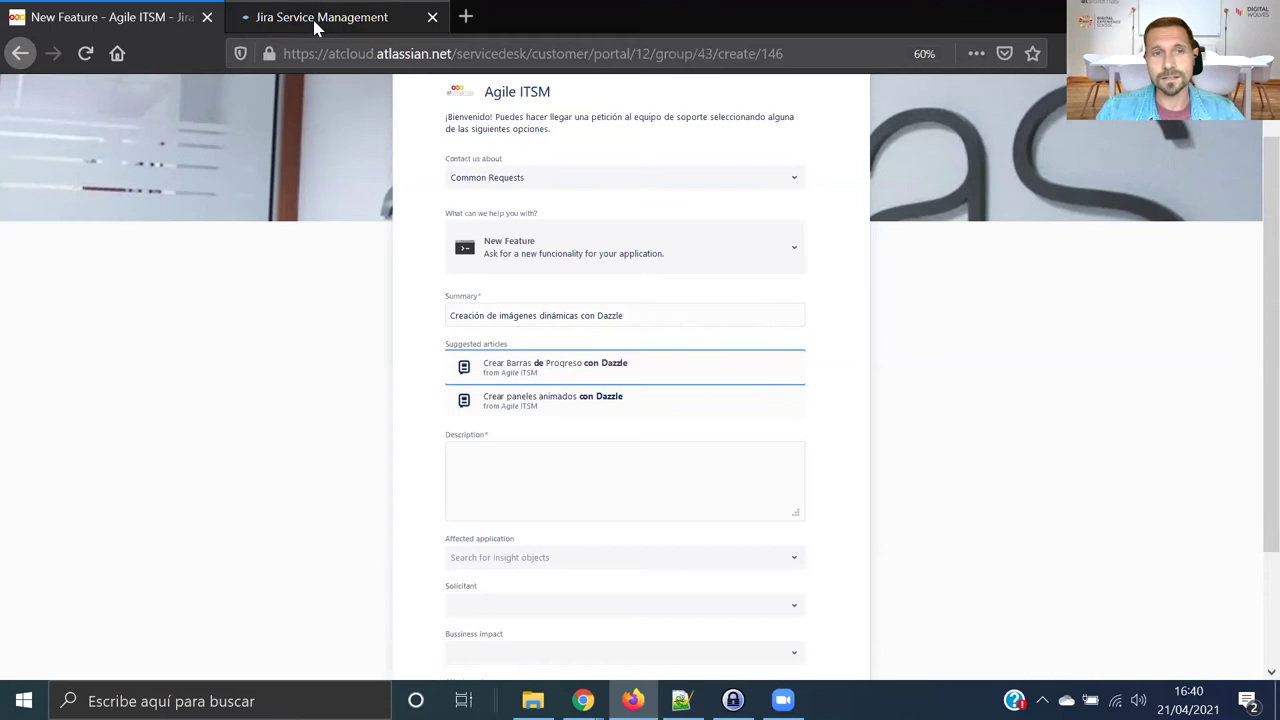
pyautogui.click(313, 22)
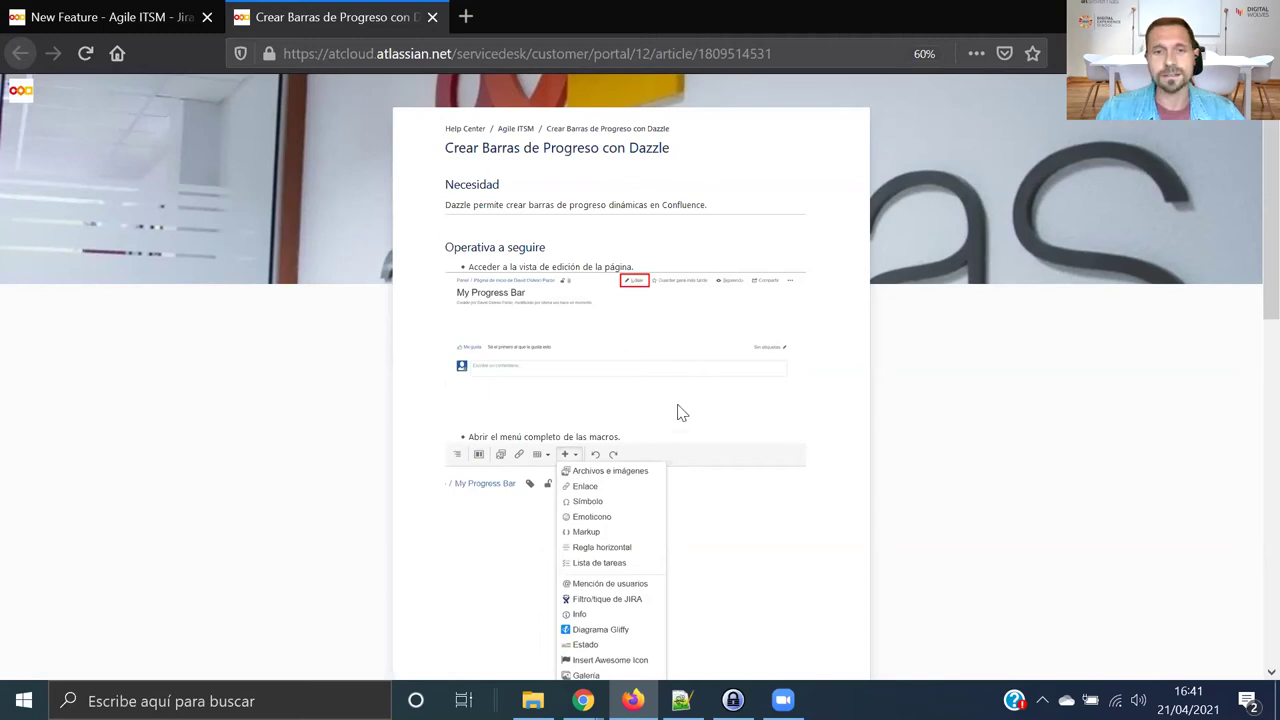
pyautogui.scroll(-10, 677, 413)
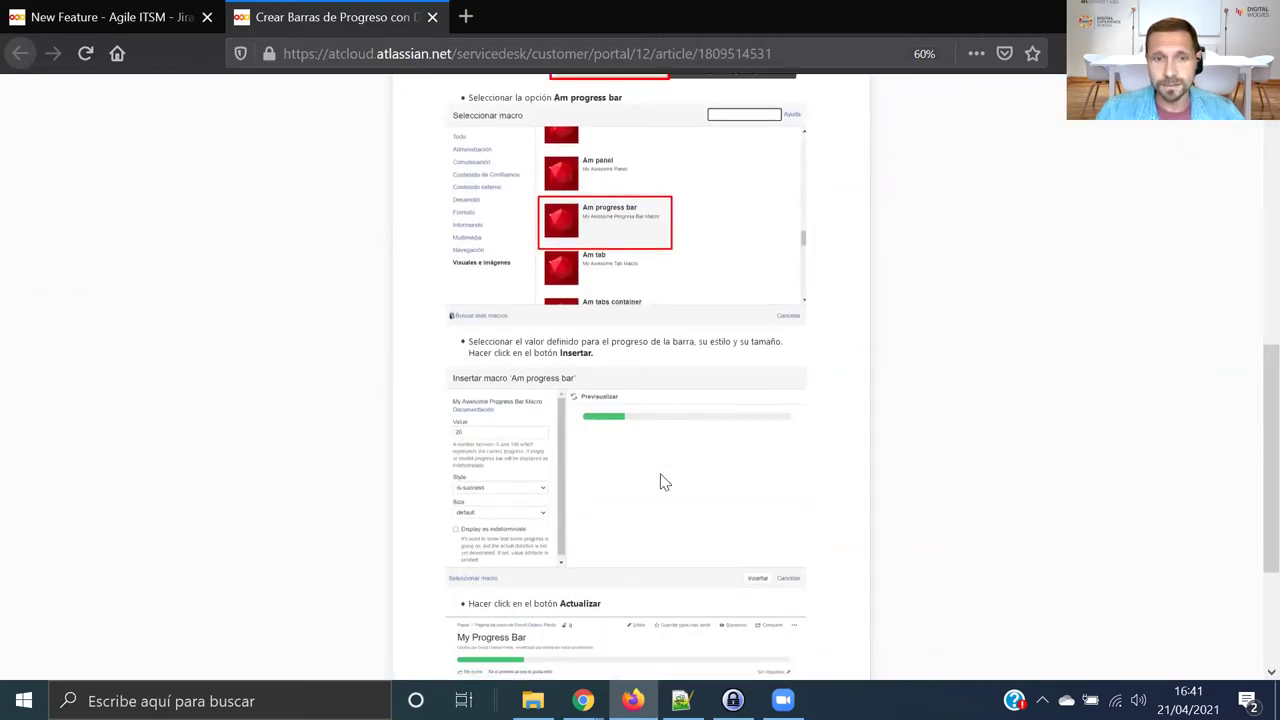
pyautogui.scroll(-4, 664, 482)
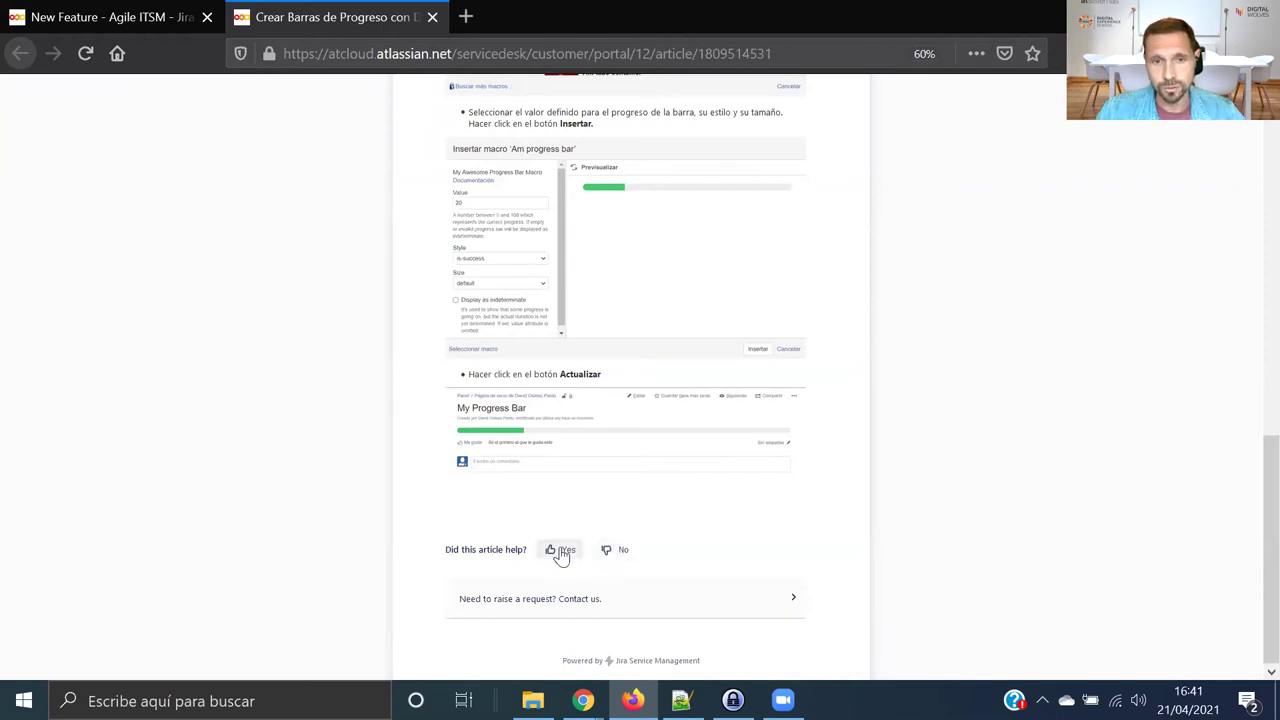
pyautogui.click(562, 553)
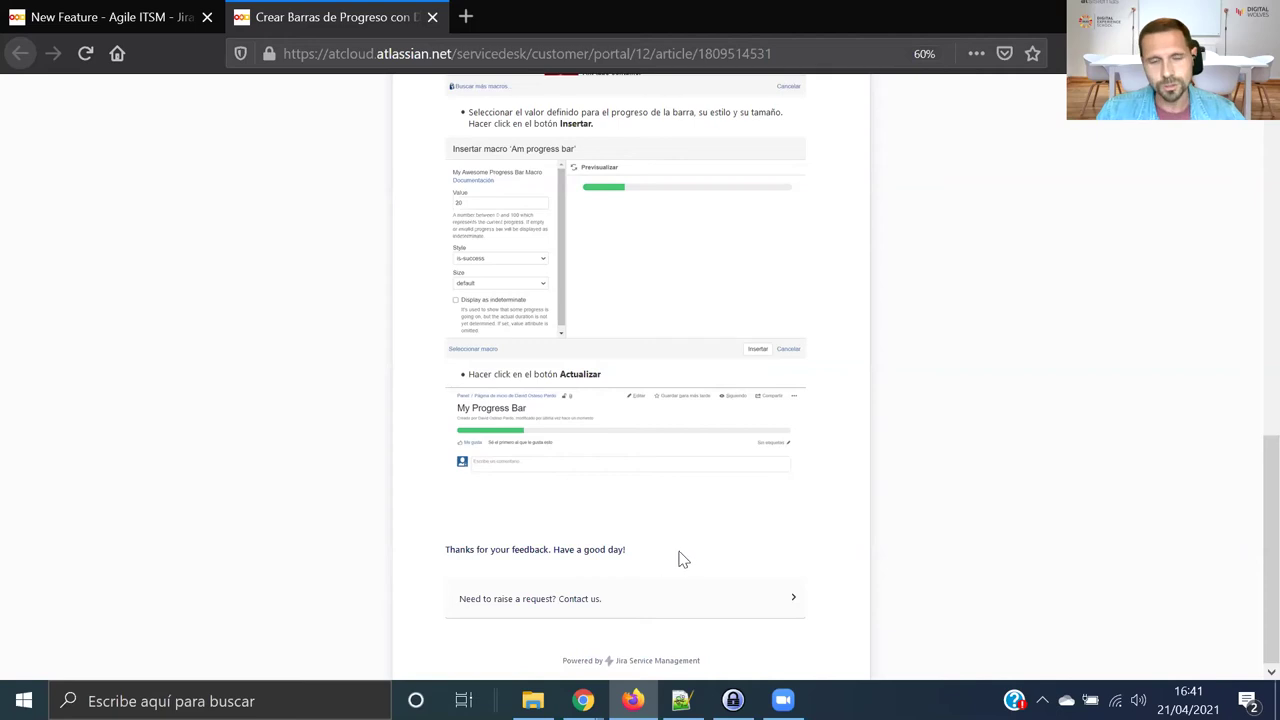
pyautogui.scroll(10, 682, 557)
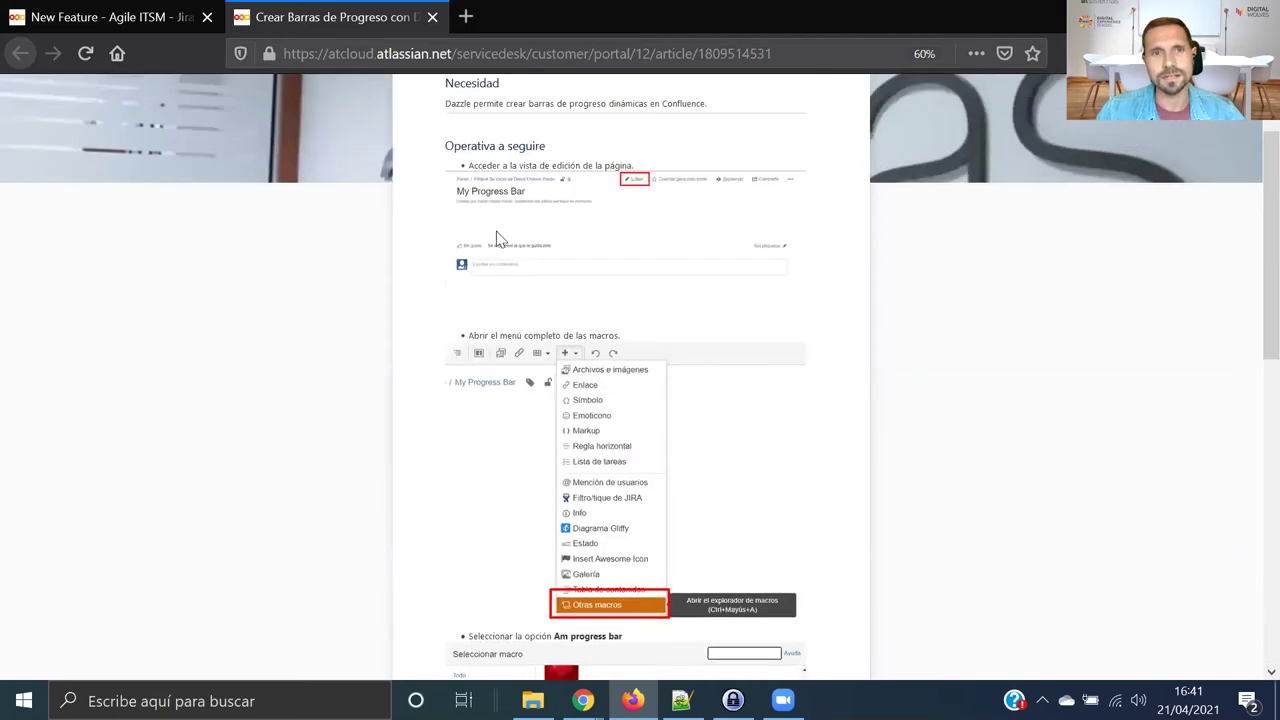
pyautogui.click(433, 17)
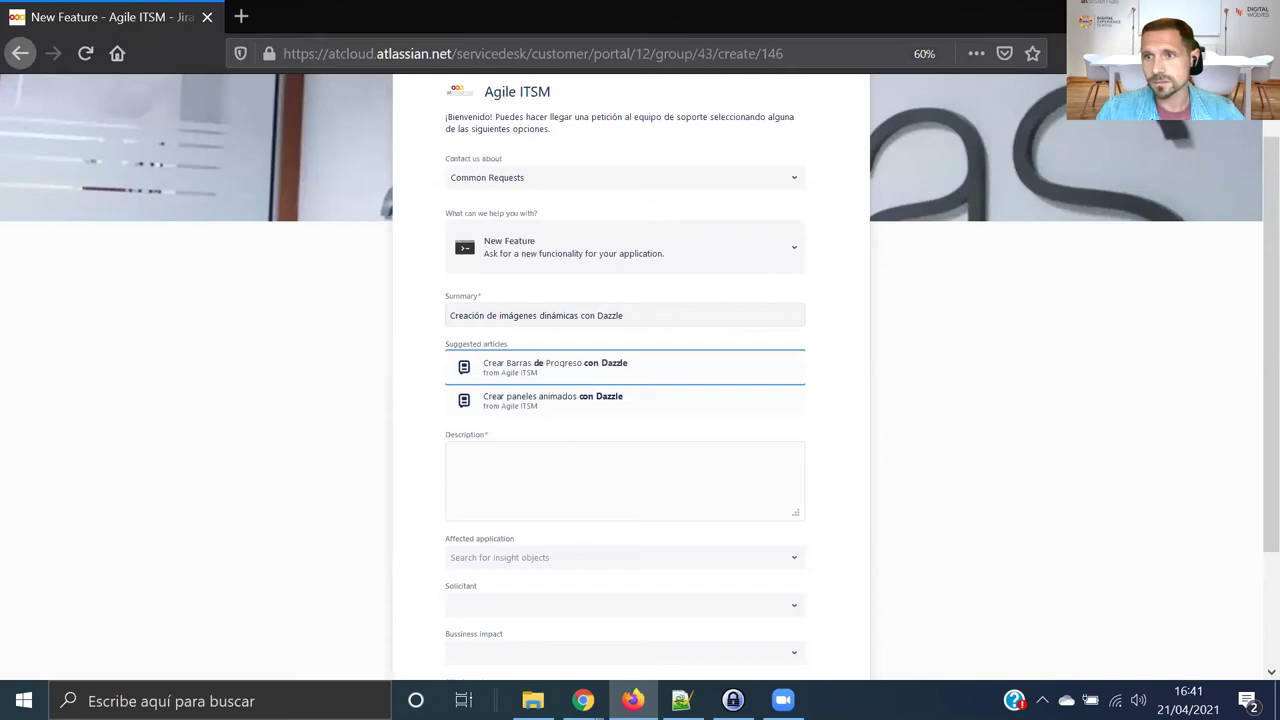
# Step: Fill in the description with "Desde el área de Gerencia/Consultoría nos gustaría que en Dazzle se pudiesen crear gifs dinámicos para mostrar una serie de pasos."
pyautogui.hotkey('alt', 'Tab')
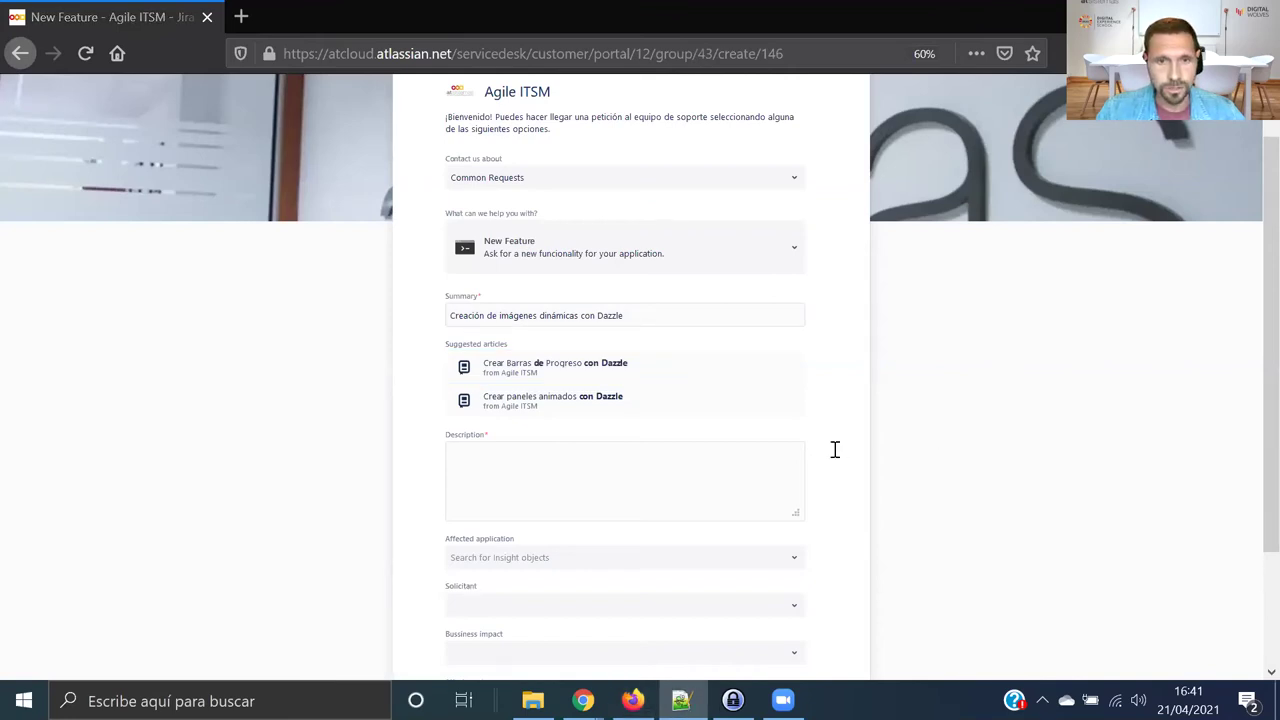
pyautogui.click(560, 477)
pyautogui.write('Desde el área de Gerencia/Consultoría nos gustaría que en Dazzle se pudiesen crear gifs dinámicos para mostrar una serie de pasos.')
# Step: Choose Dazzle as the affected application of the New Feature request
pyautogui.scroll(-3, 560, 420)
pyautogui.click(543, 408)
pyautogui.click(554, 471)
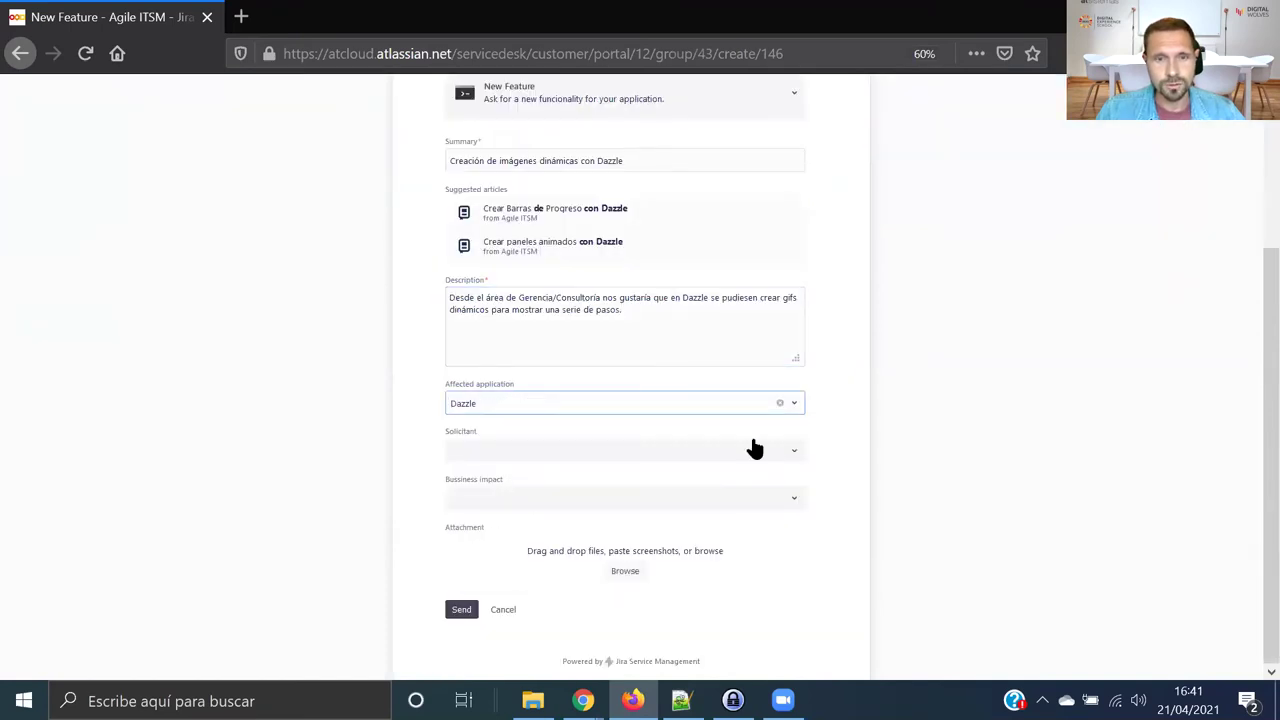
# Step: Set the solicitant to Gerencia and the business impact to Significant / Large
pyautogui.click(529, 453)
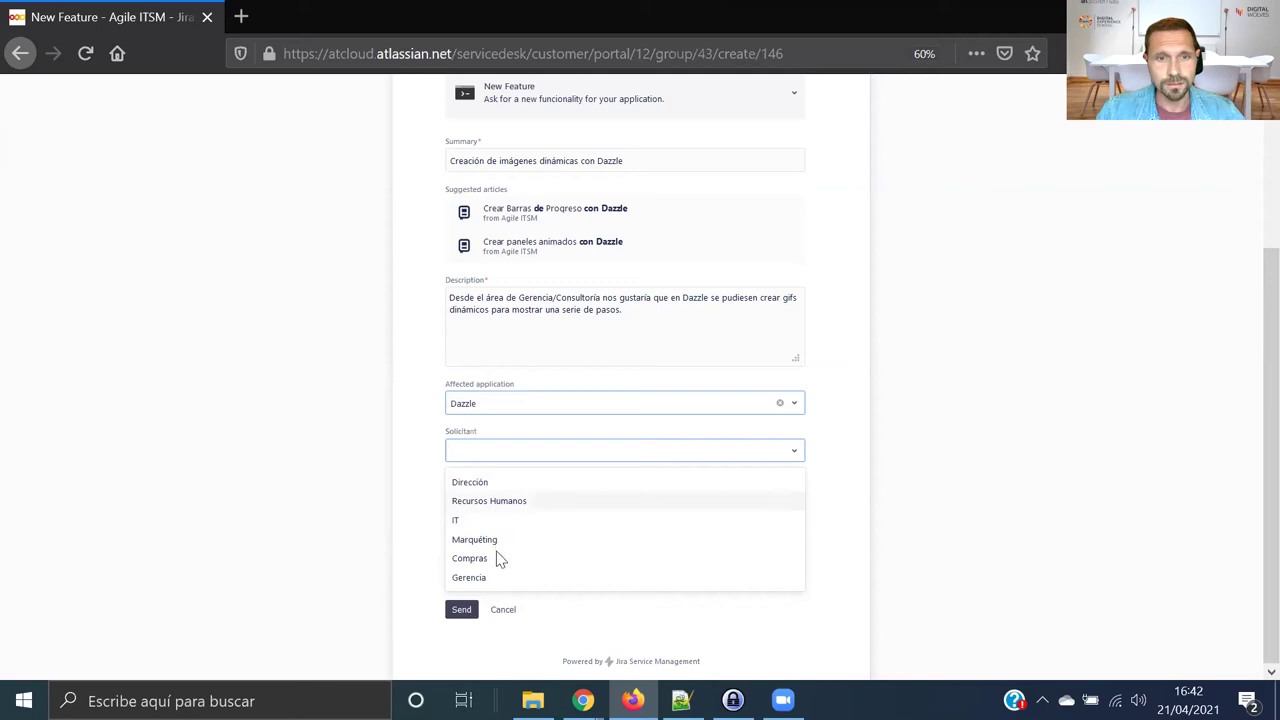
pyautogui.click(496, 578)
pyautogui.click(520, 500)
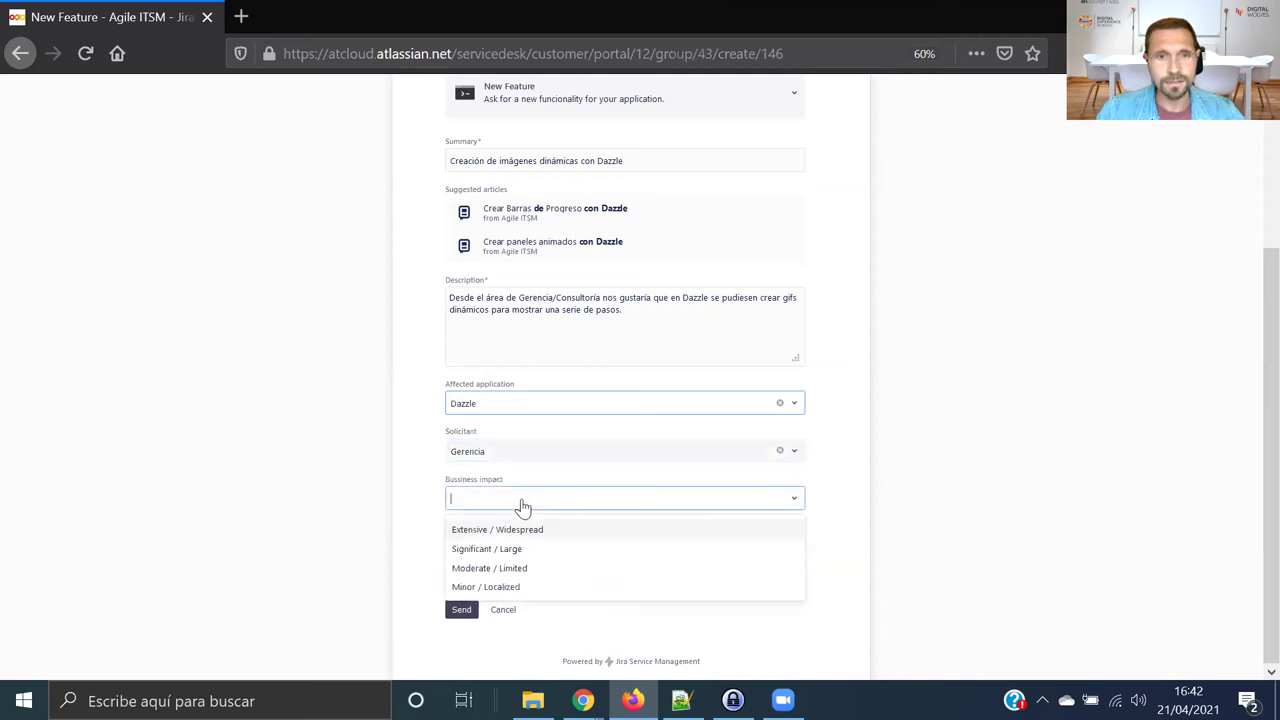
pyautogui.click(515, 552)
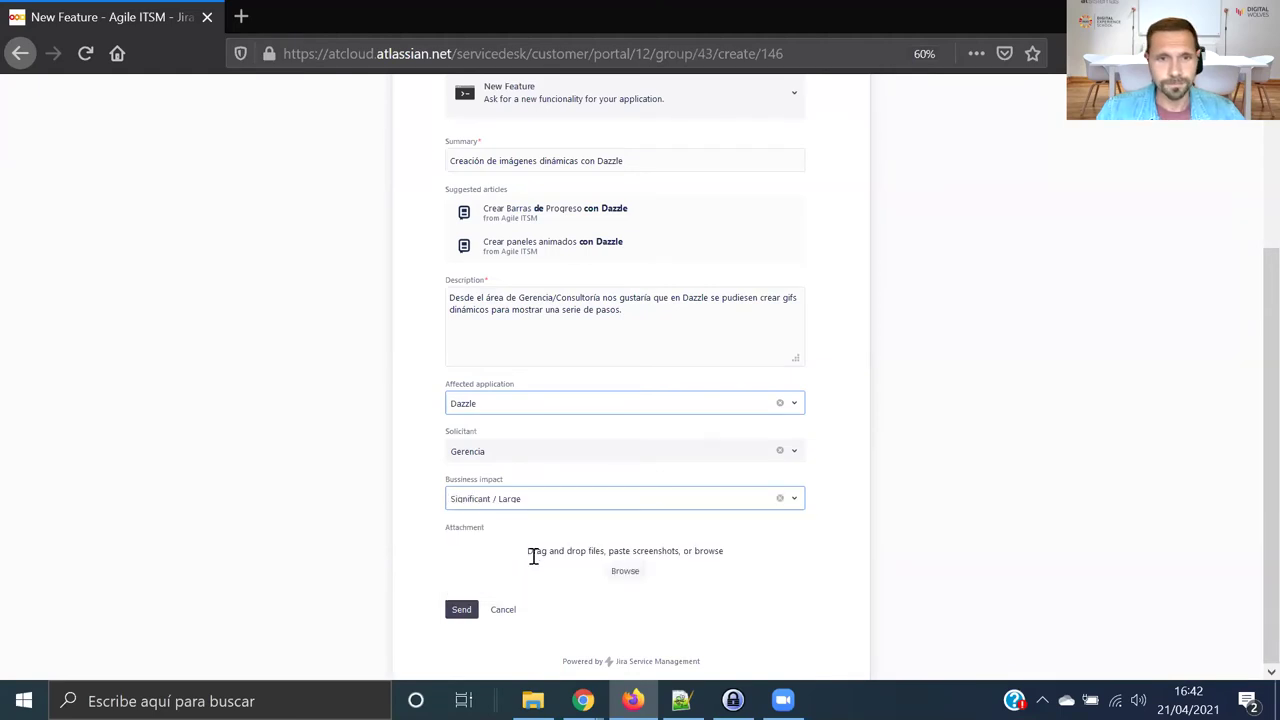
# Step: Attach the file Dazzle.pdf to the New Feature request
pyautogui.click(628, 574)
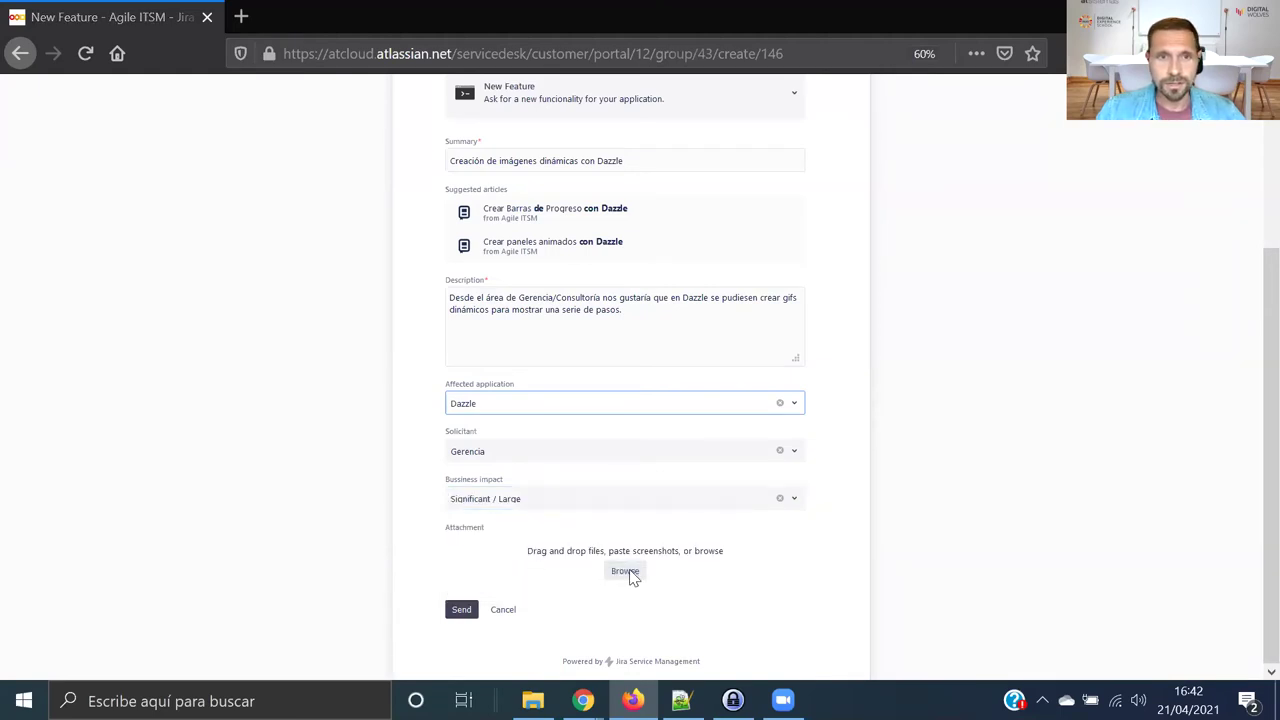
pyautogui.scroll(-1, 360, 290)
pyautogui.click(362, 292)
pyautogui.click(503, 405)
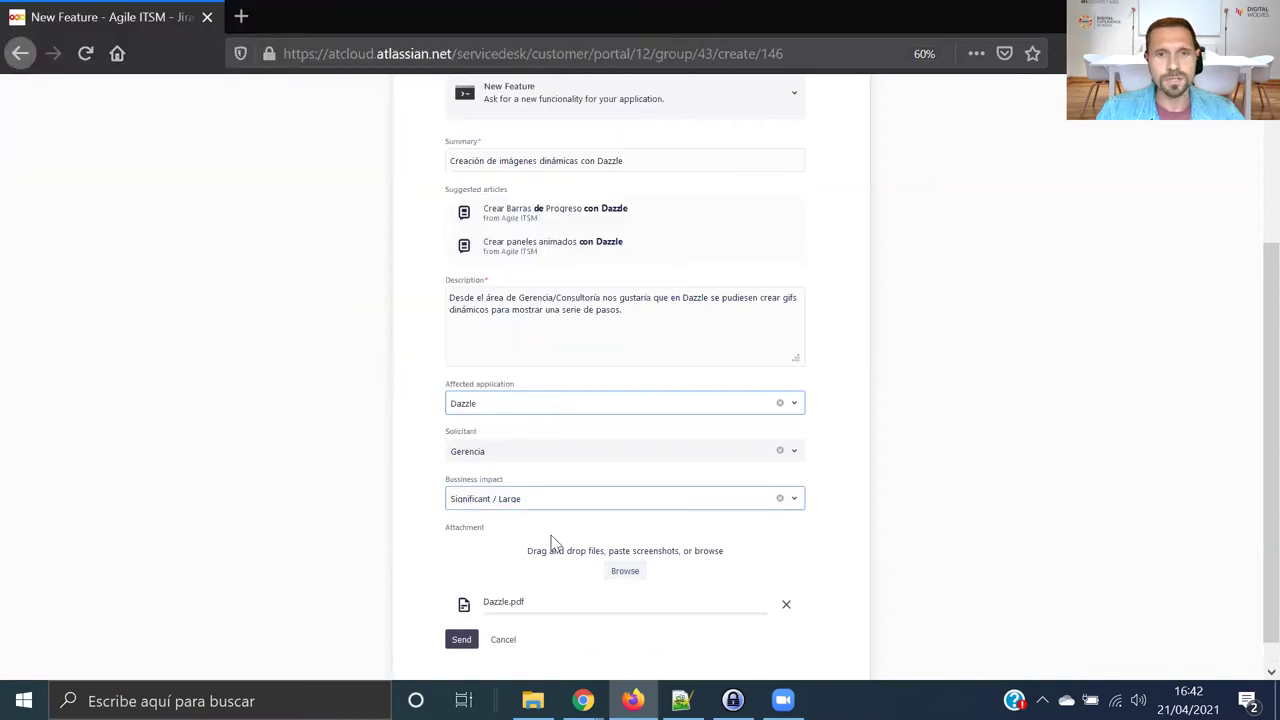
# Step: Submit the New Feature request once Dazzle.pdf has finished uploading
pyautogui.click(462, 641)
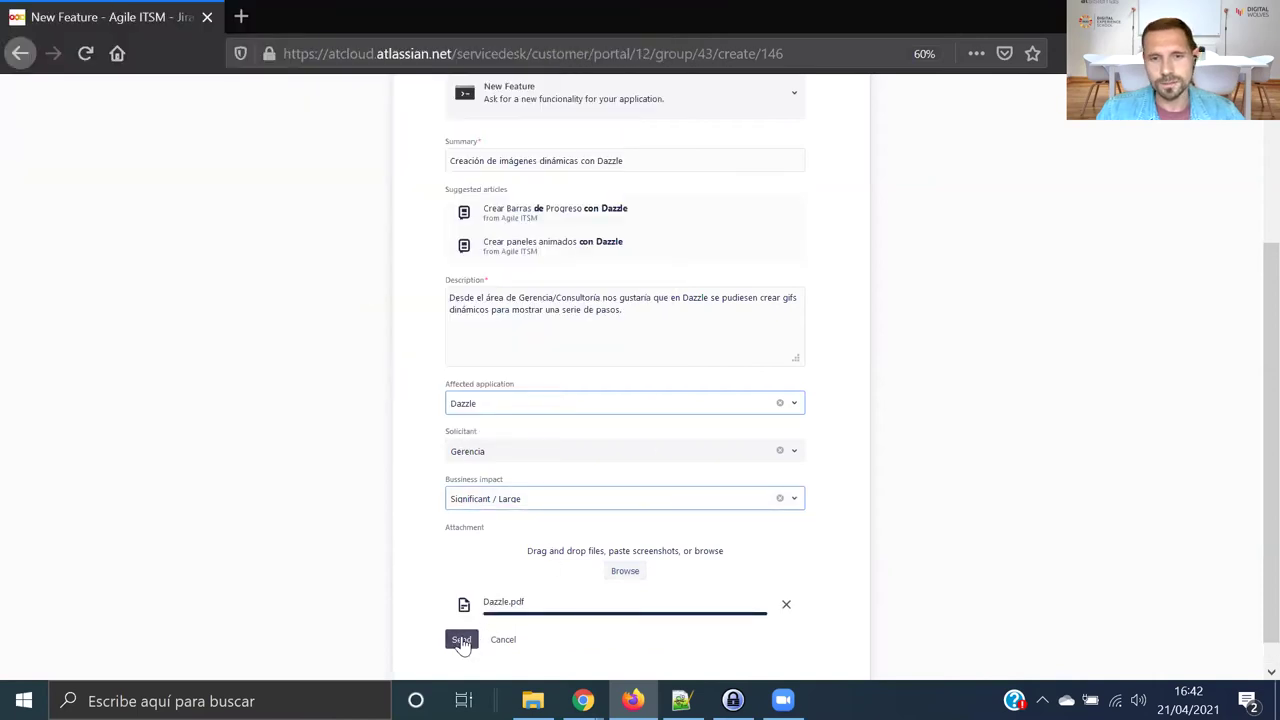
pyautogui.scroll(-2, 468, 630)
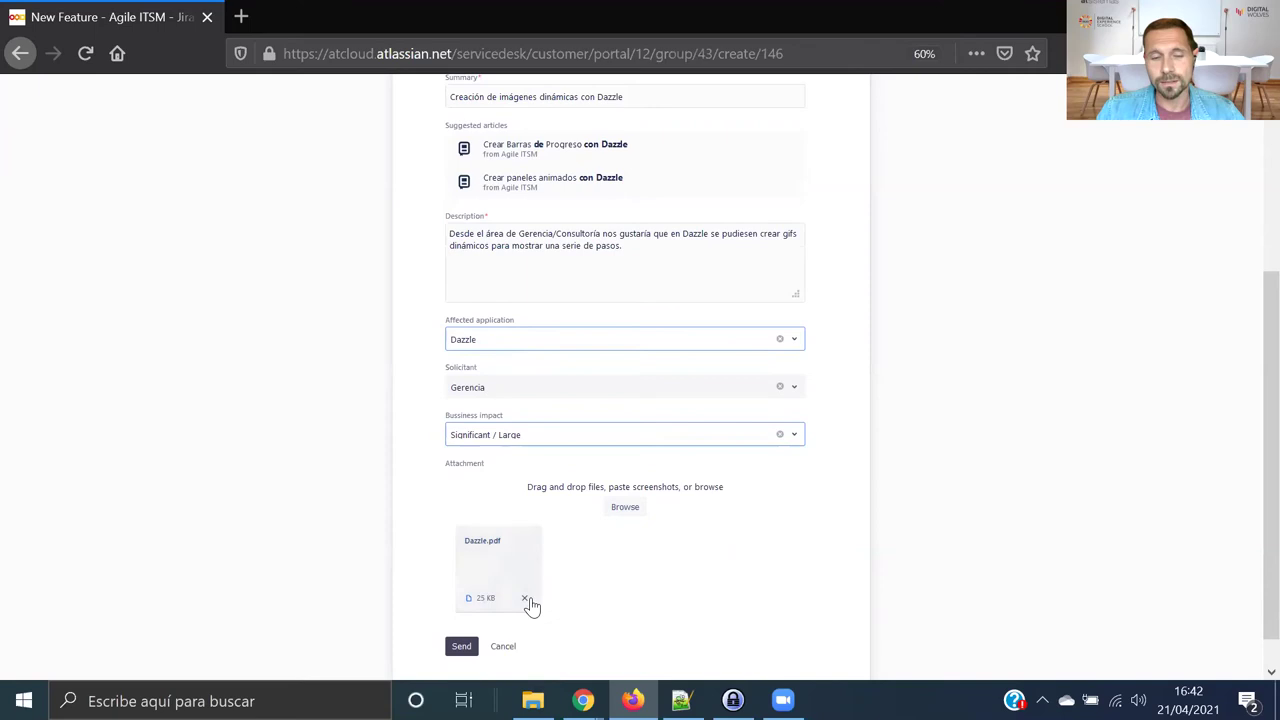
pyautogui.click(461, 612)
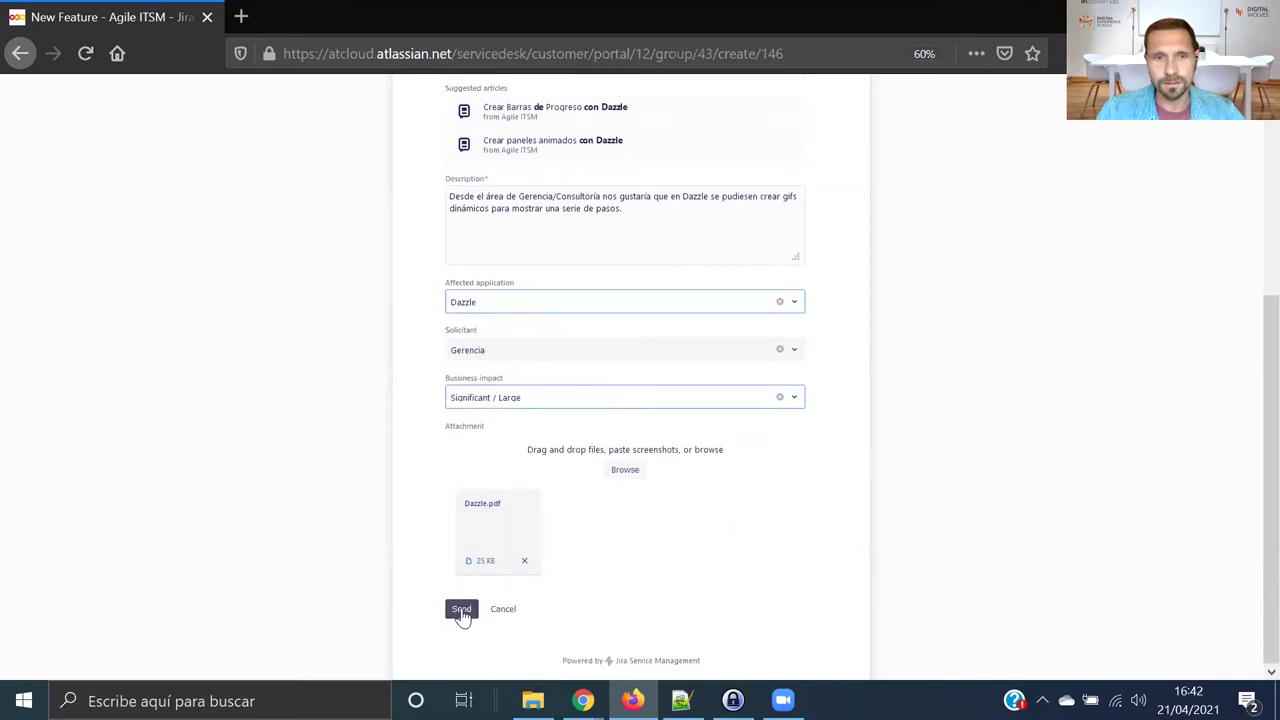
pyautogui.click(461, 612)
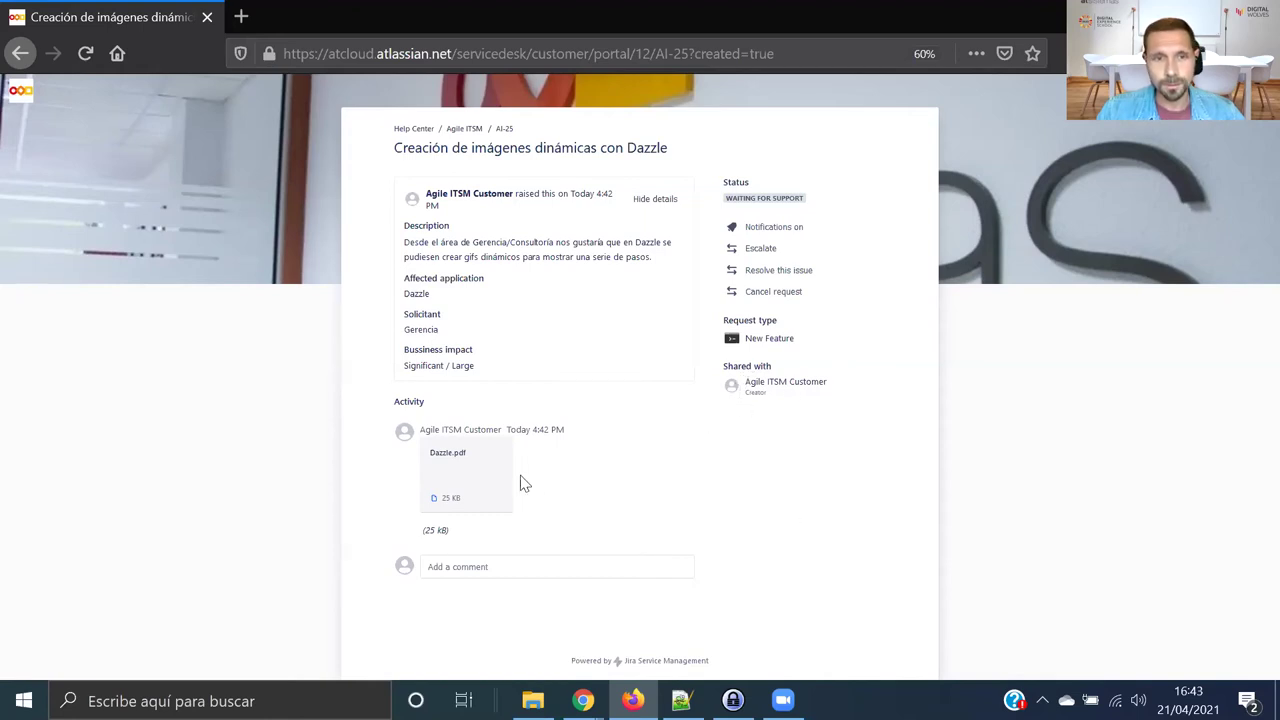
# Step: Draft the comment "dsdsdsds" in bold on the submitted request and check the image upload option, cancelling the file selection
pyautogui.click(512, 567)
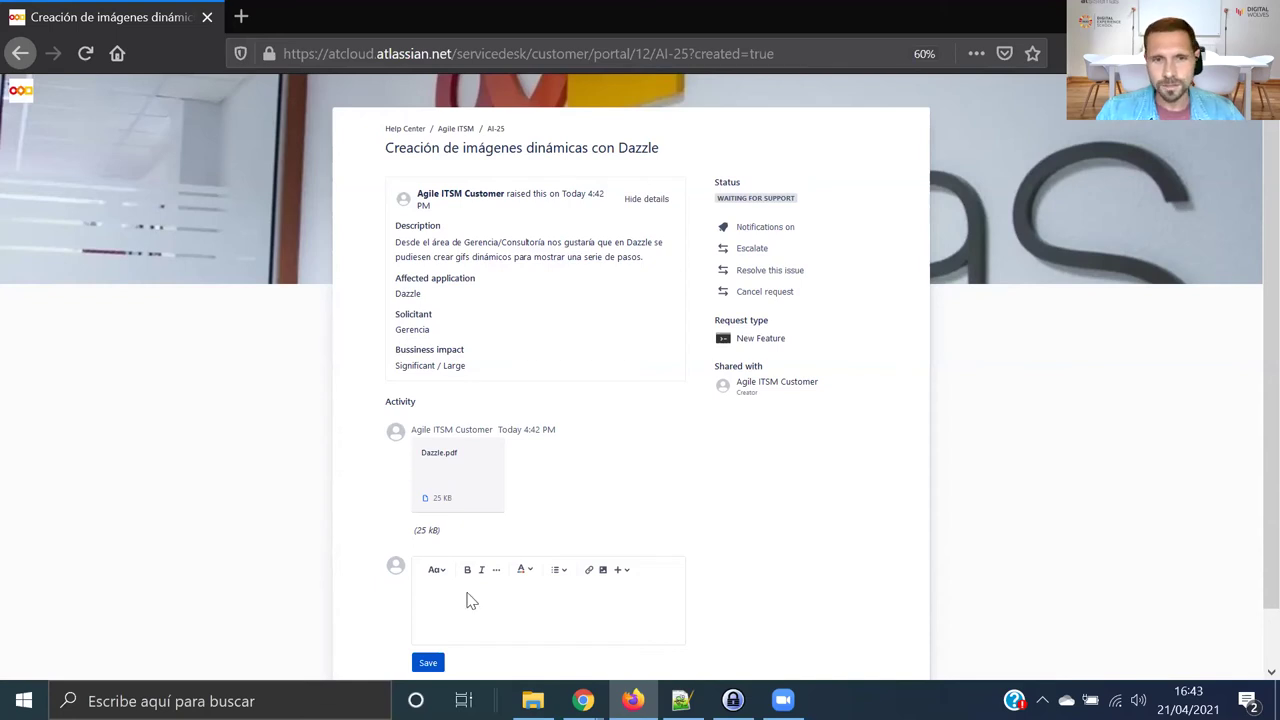
pyautogui.scroll(-1, 468, 580)
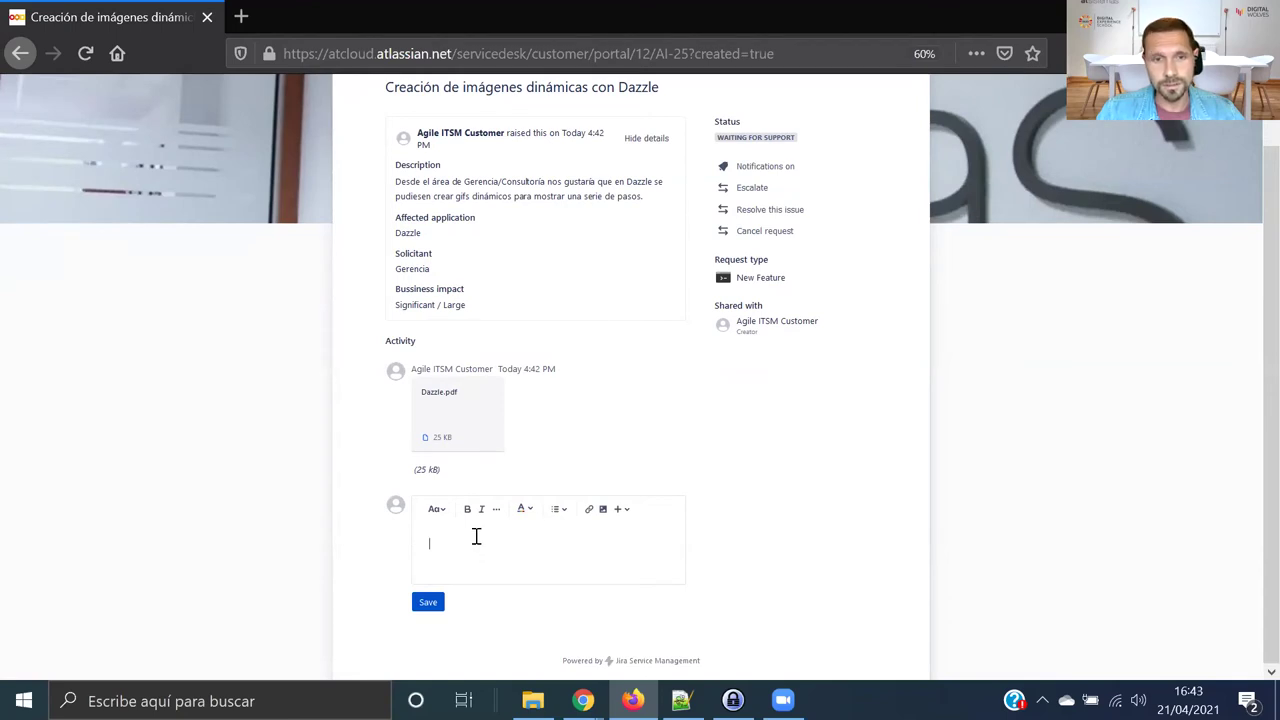
pyautogui.write('dsdsdsds')
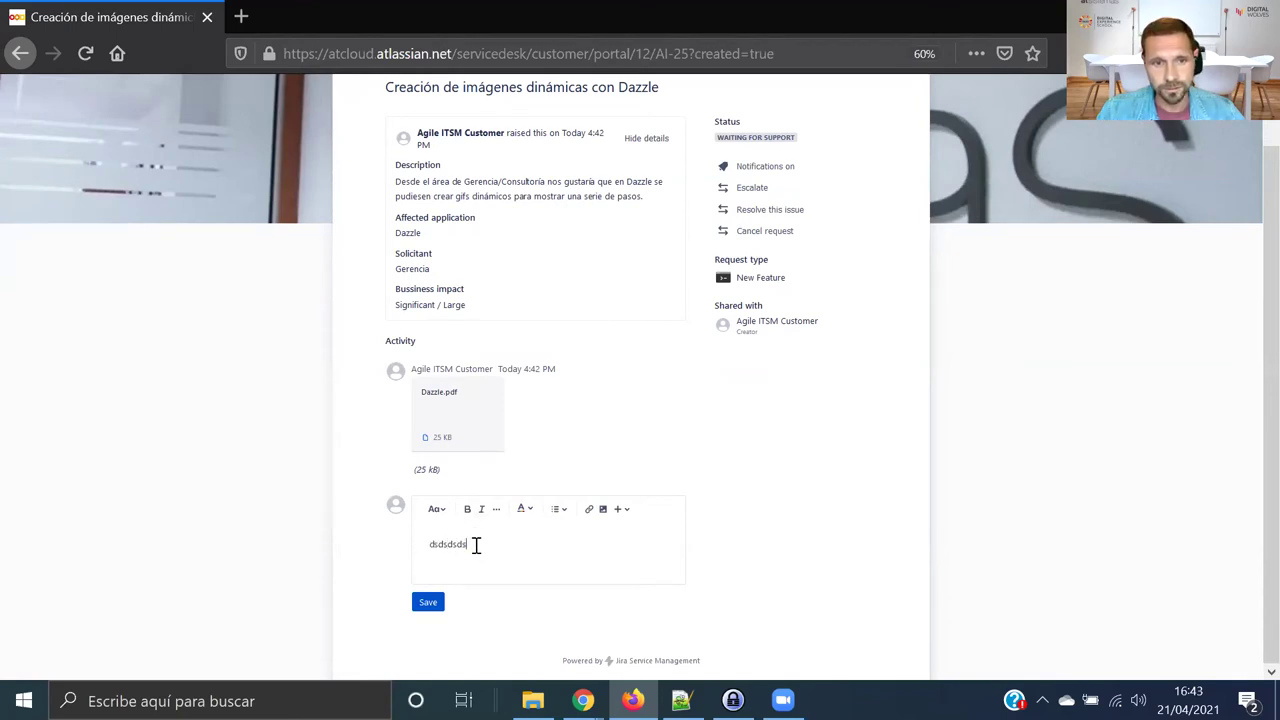
pyautogui.press('Return')
pyautogui.moveTo(470, 544); pyautogui.dragTo(400, 551)
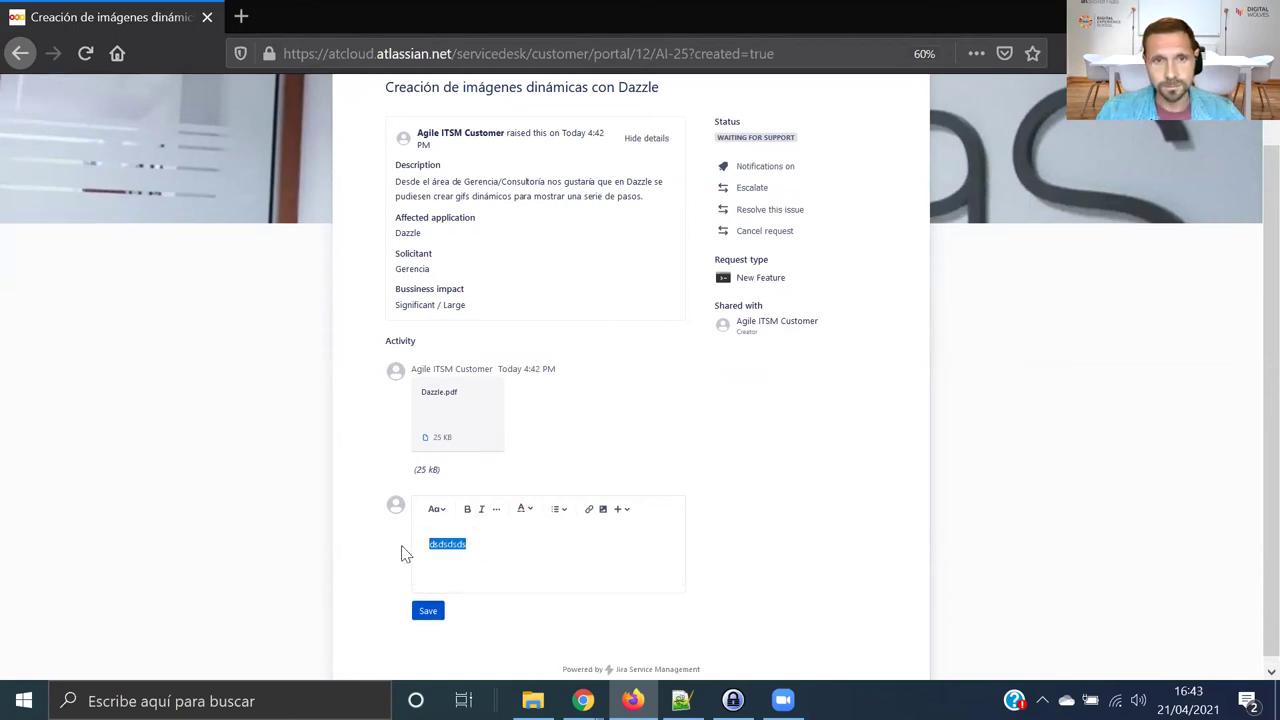
pyautogui.click(467, 509)
pyautogui.click(483, 543)
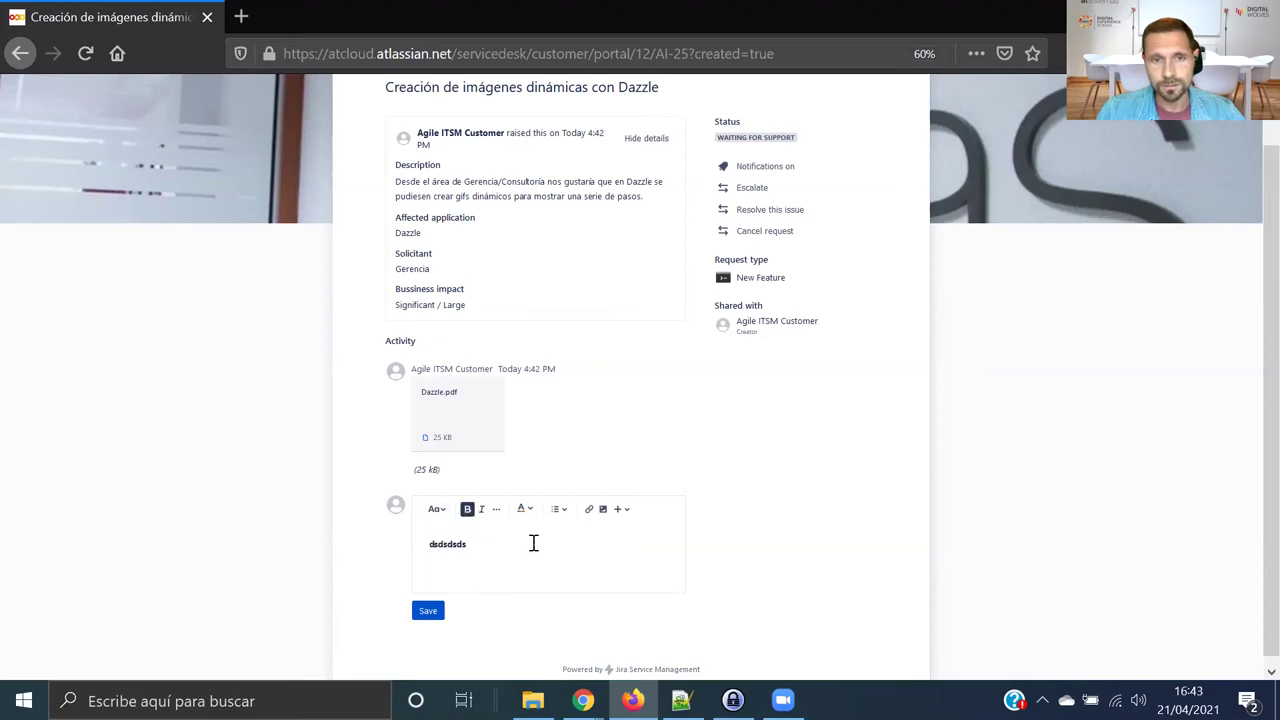
pyautogui.click(604, 512)
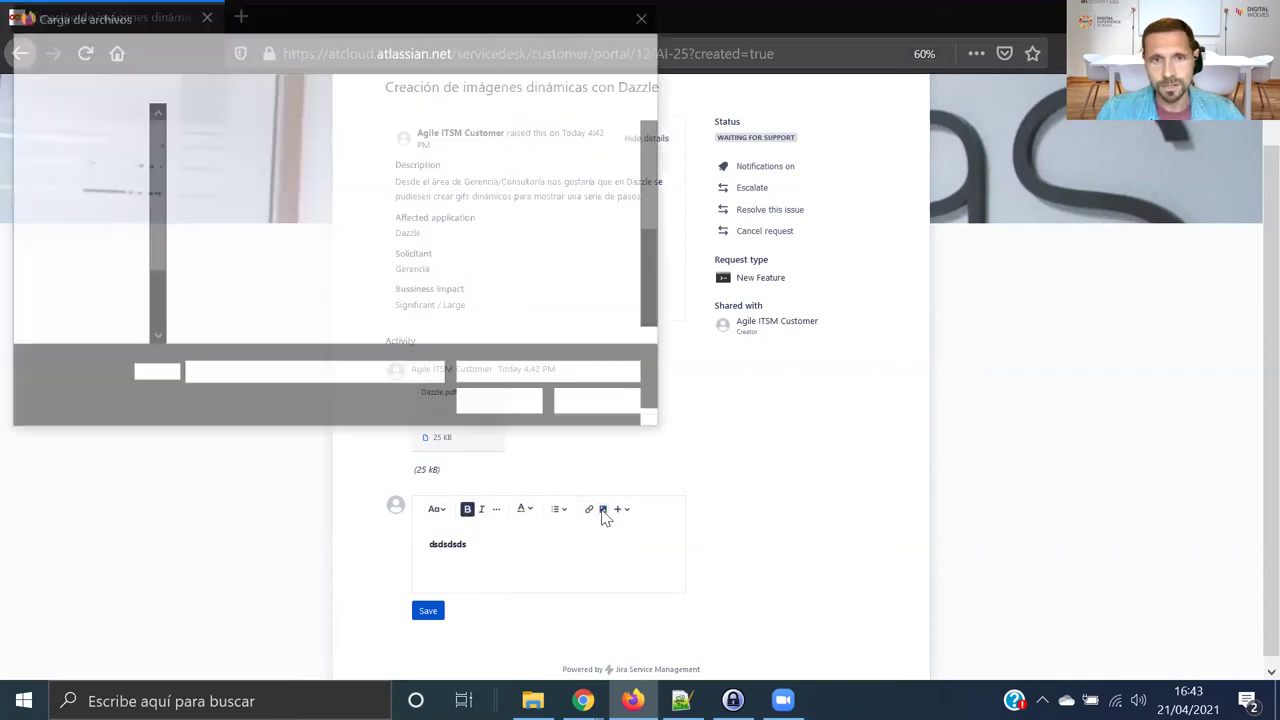
pyautogui.click(603, 406)
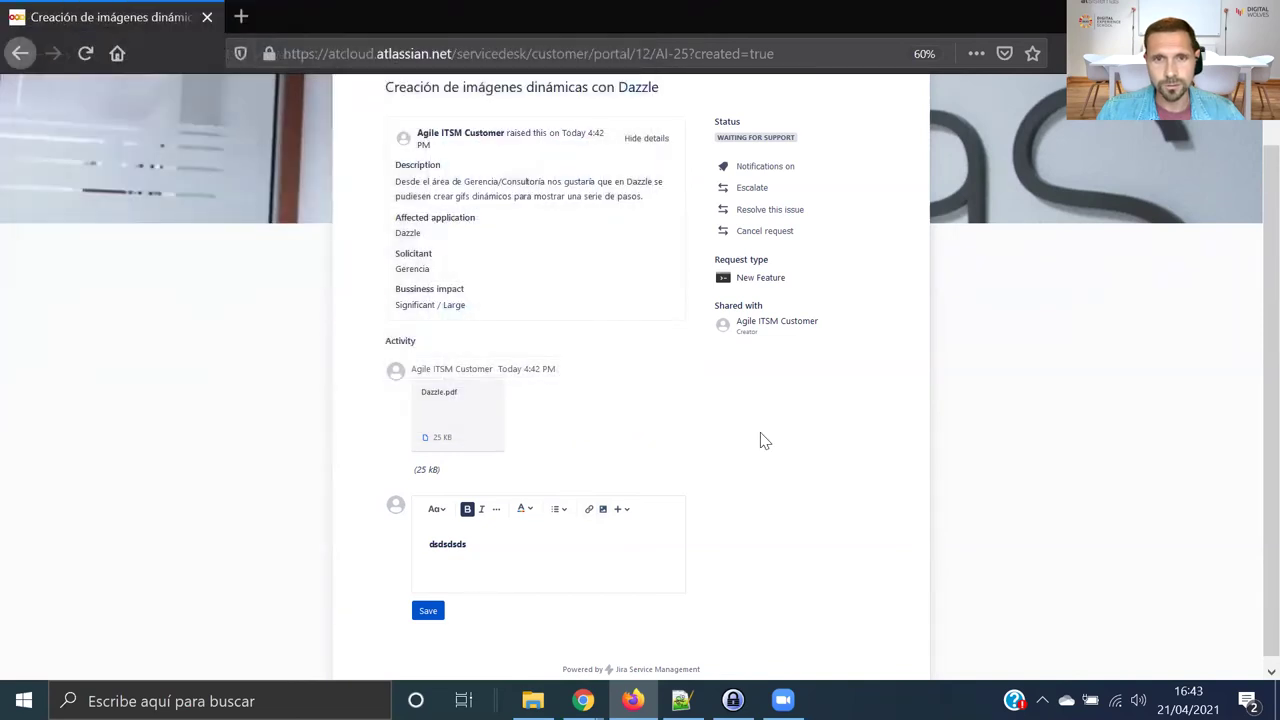
# Step: Open the list of requests created by the current customer and examine its status, creator and request type filters
pyautogui.scroll(1, 752, 512)
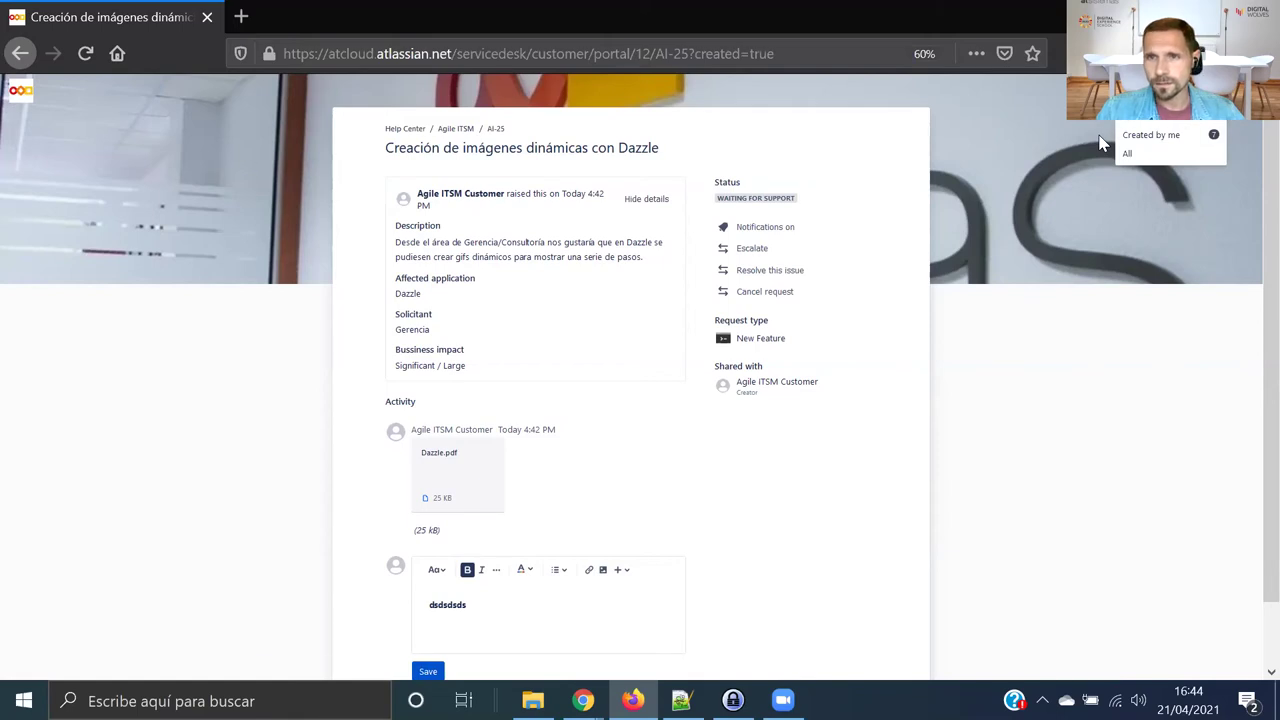
pyautogui.click(1153, 137)
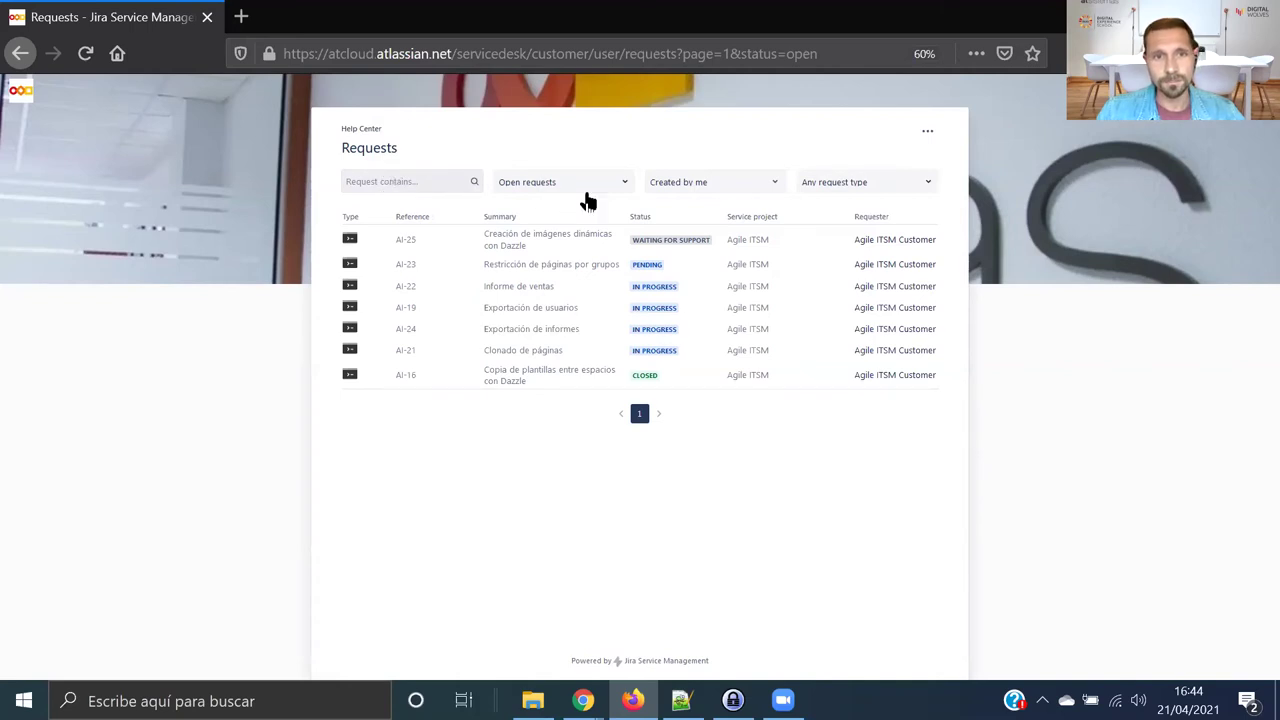
pyautogui.click(553, 186)
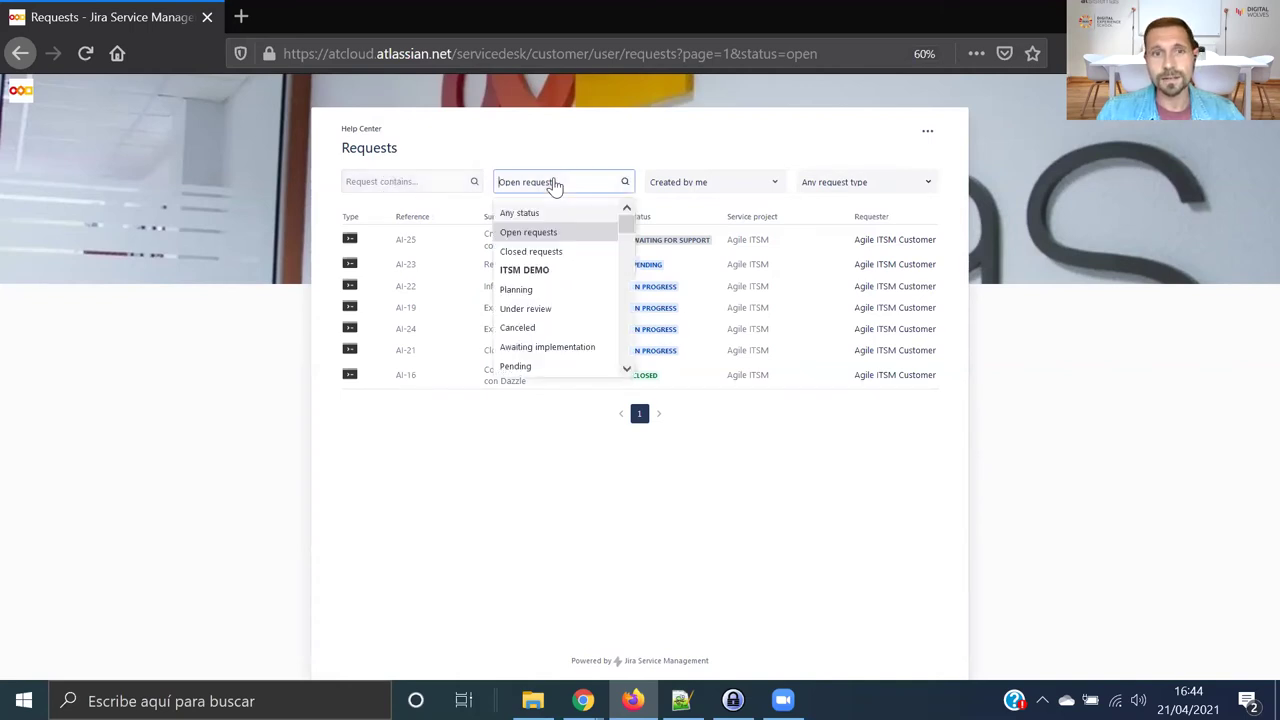
pyautogui.click(720, 188)
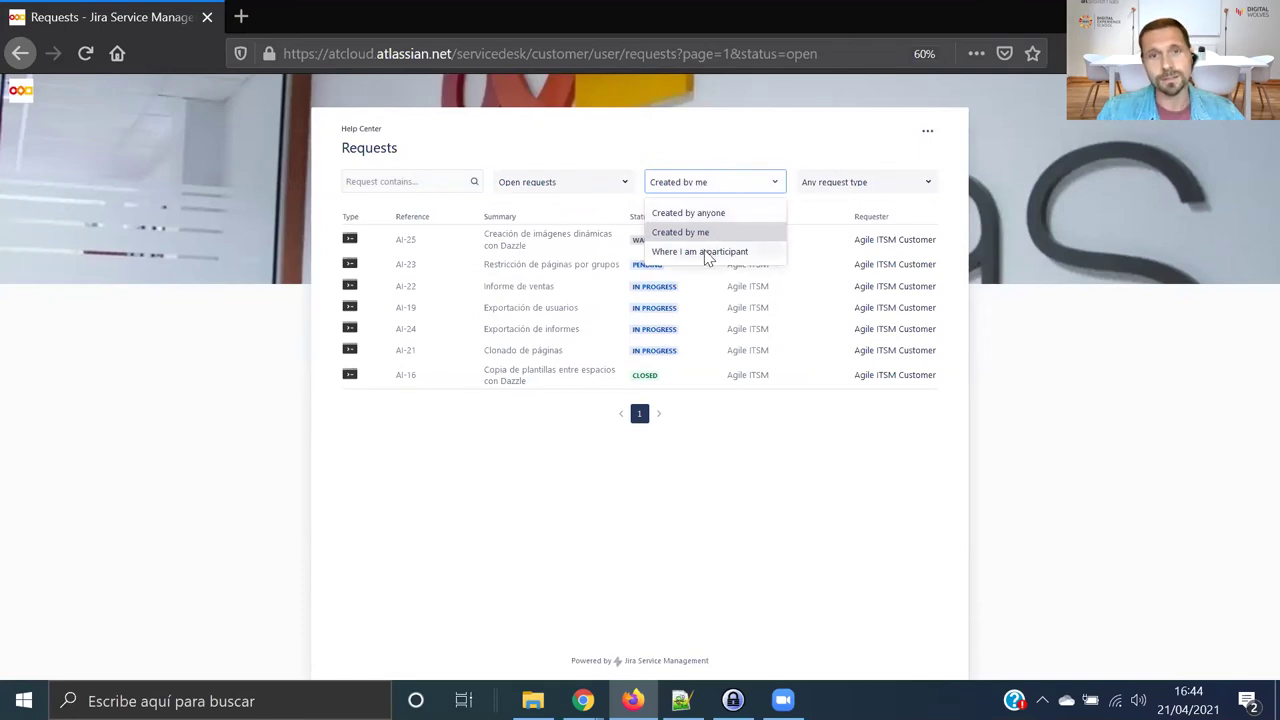
pyautogui.click(846, 182)
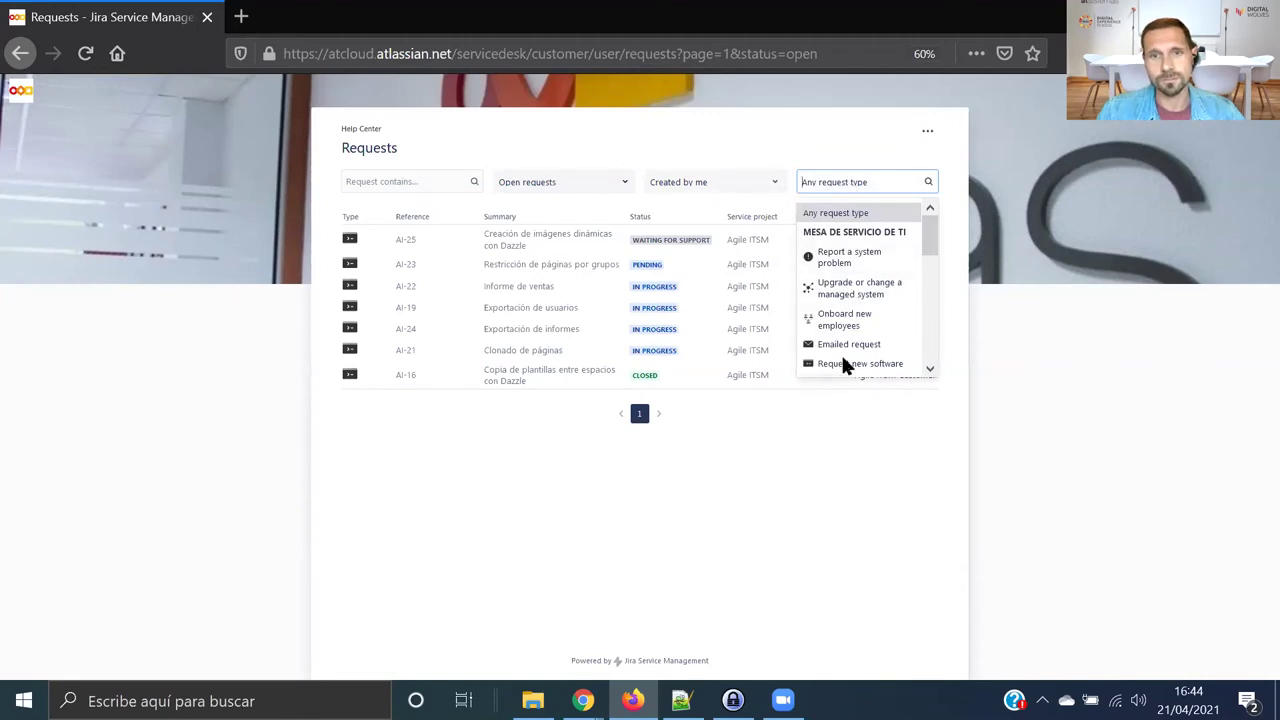
pyautogui.click(745, 497)
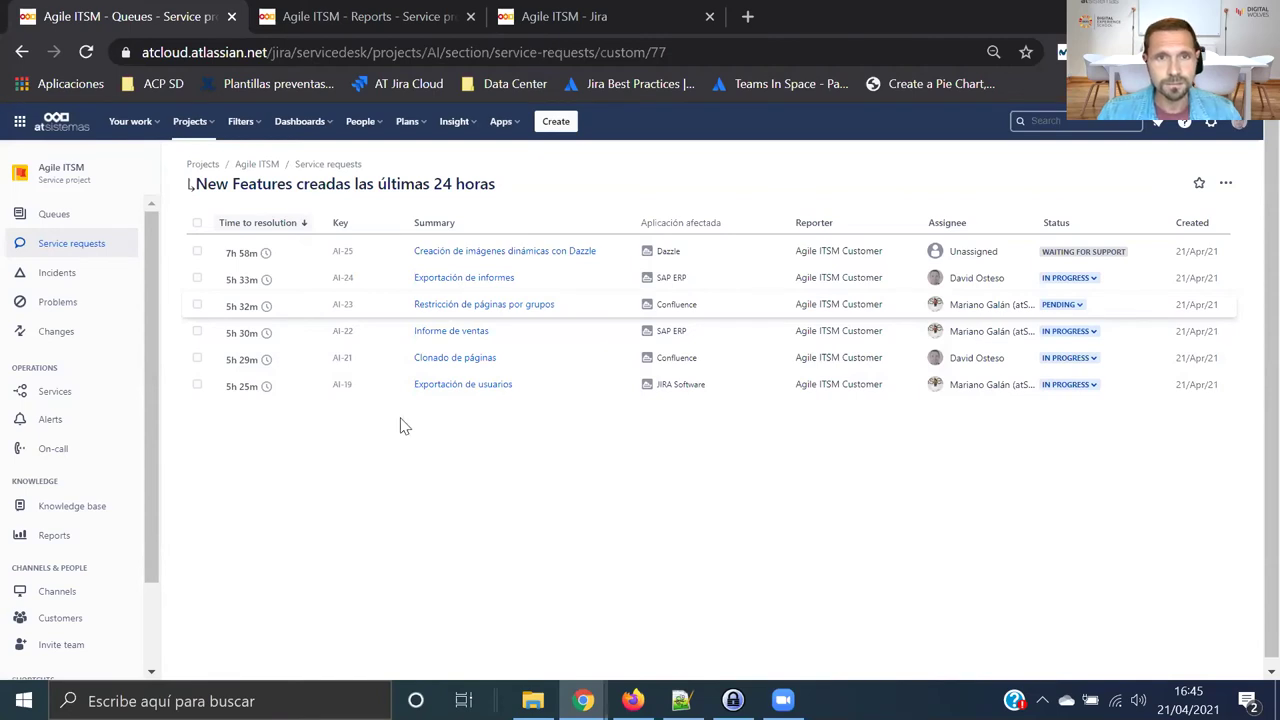
# Step: Refresh the agent queue "New Features creadas las últimas 24 horas" and check the status transitions offered for the Dazzle images request
pyautogui.press('F5')
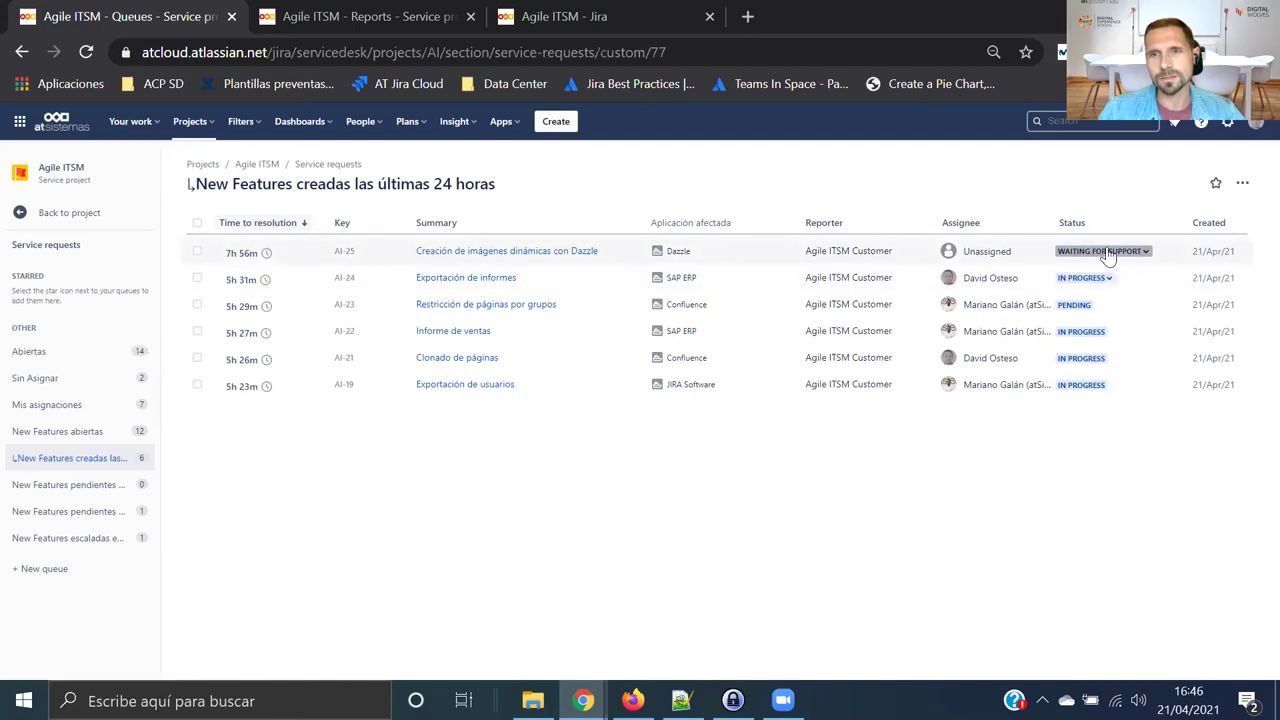
pyautogui.click(1145, 255)
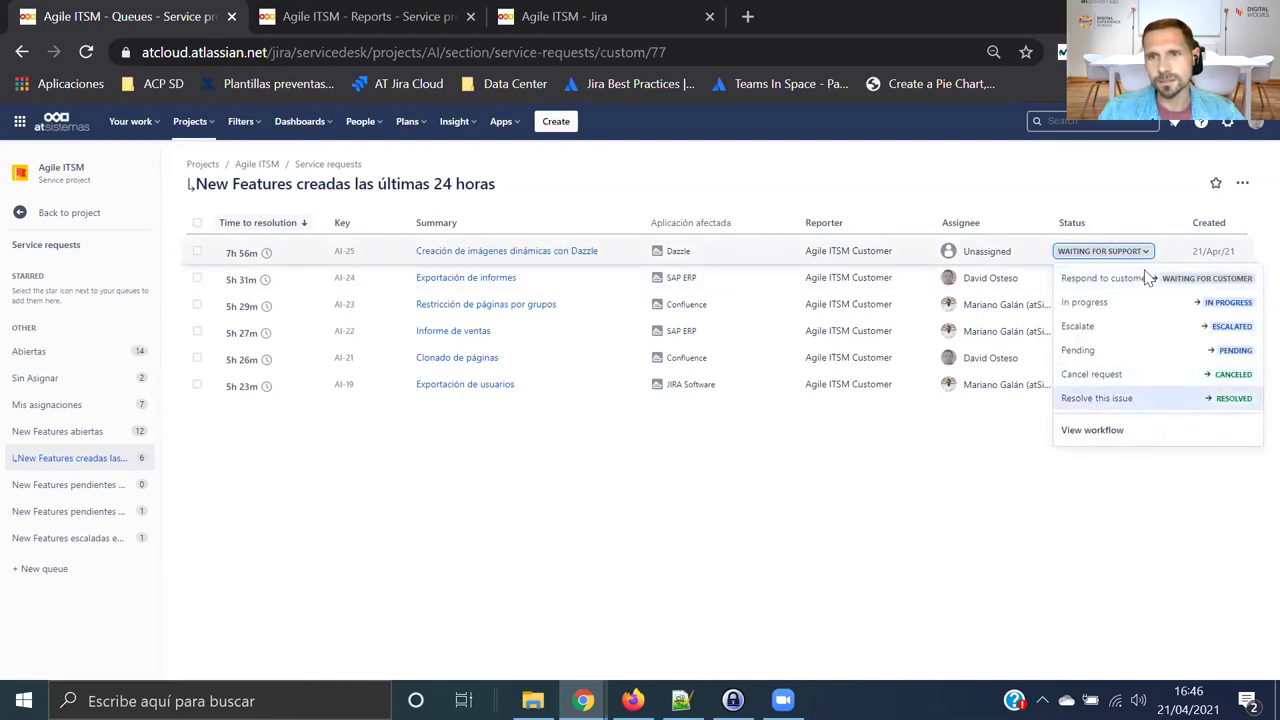
pyautogui.click(1093, 196)
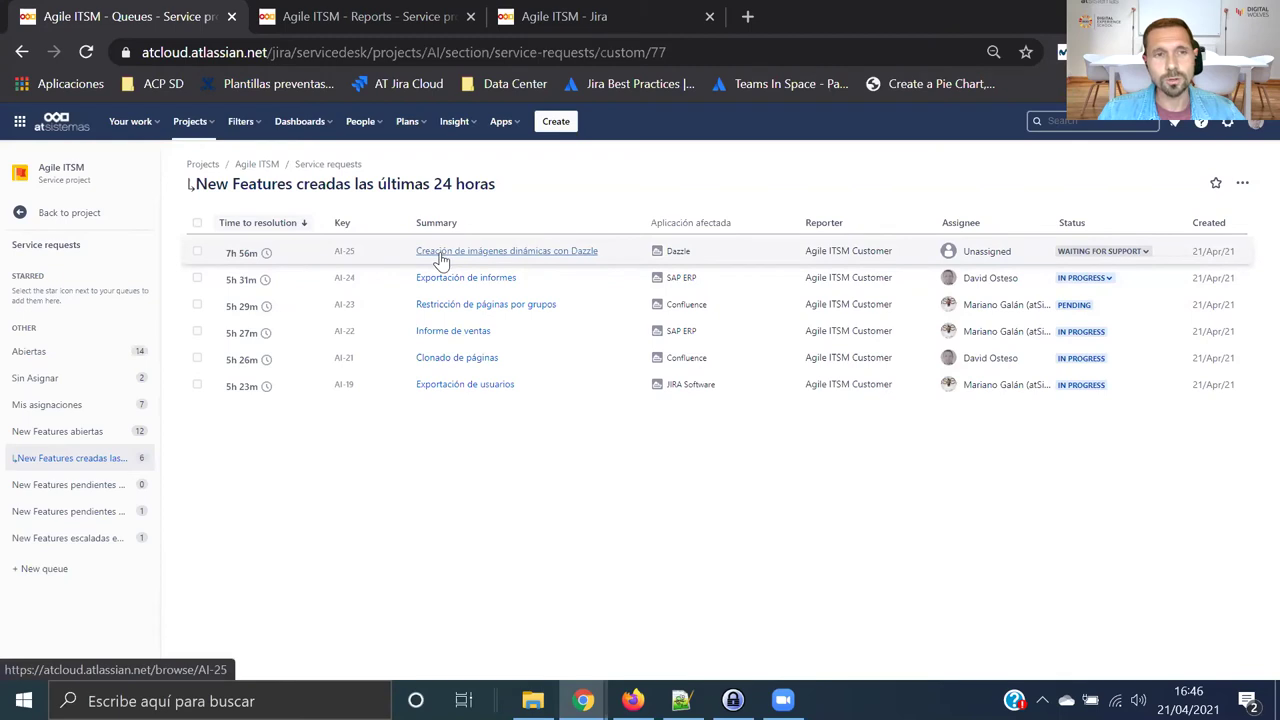
# Step: Look over the project's sections, return to the service request queues and open the request "Creación de imágenes dinámicas con Dazzle"
pyautogui.click(55, 212)
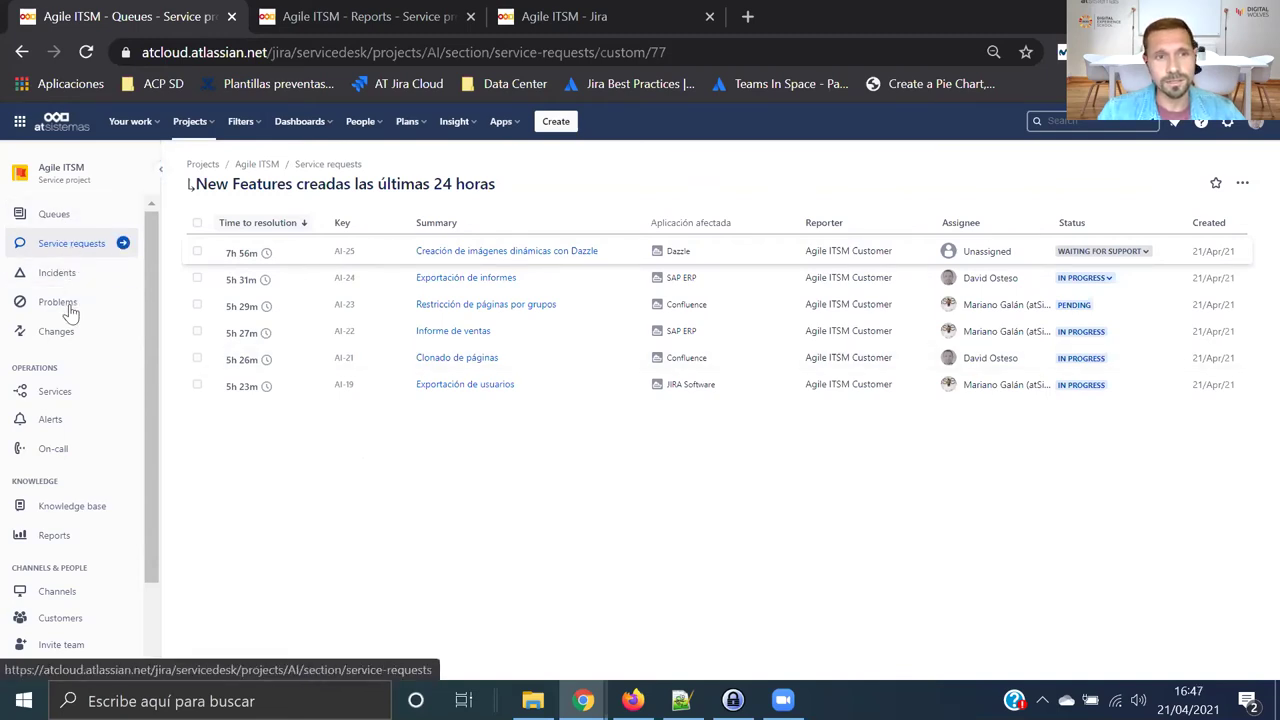
pyautogui.click(76, 245)
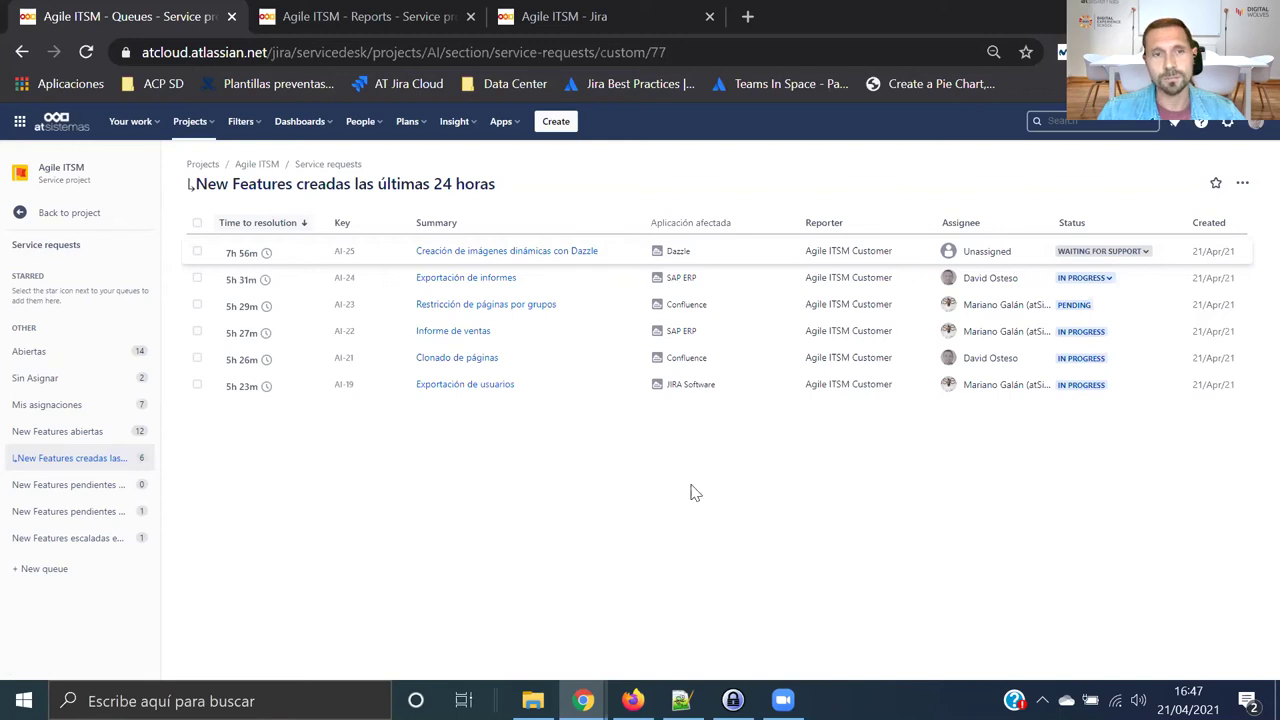
pyautogui.click(492, 256)
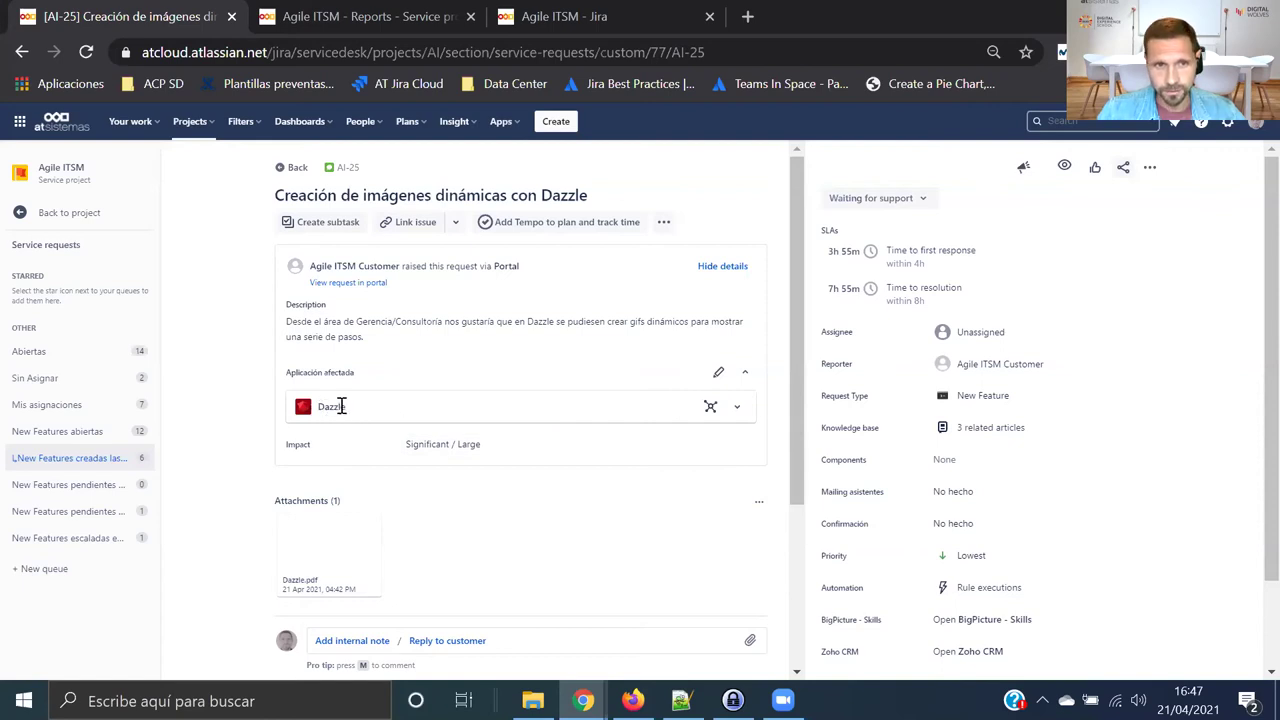
# Step: Examine the affected application Dazzle's object details, dependency graph and linked issues
pyautogui.click(711, 412)
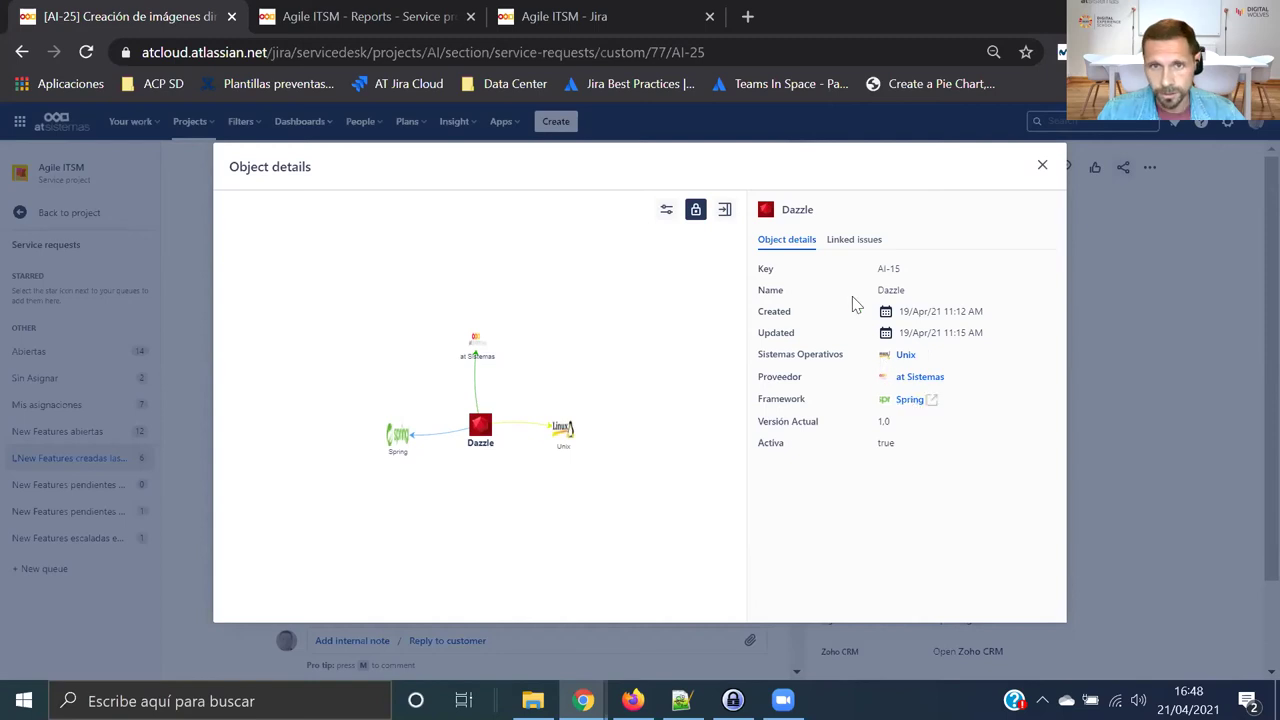
pyautogui.click(852, 241)
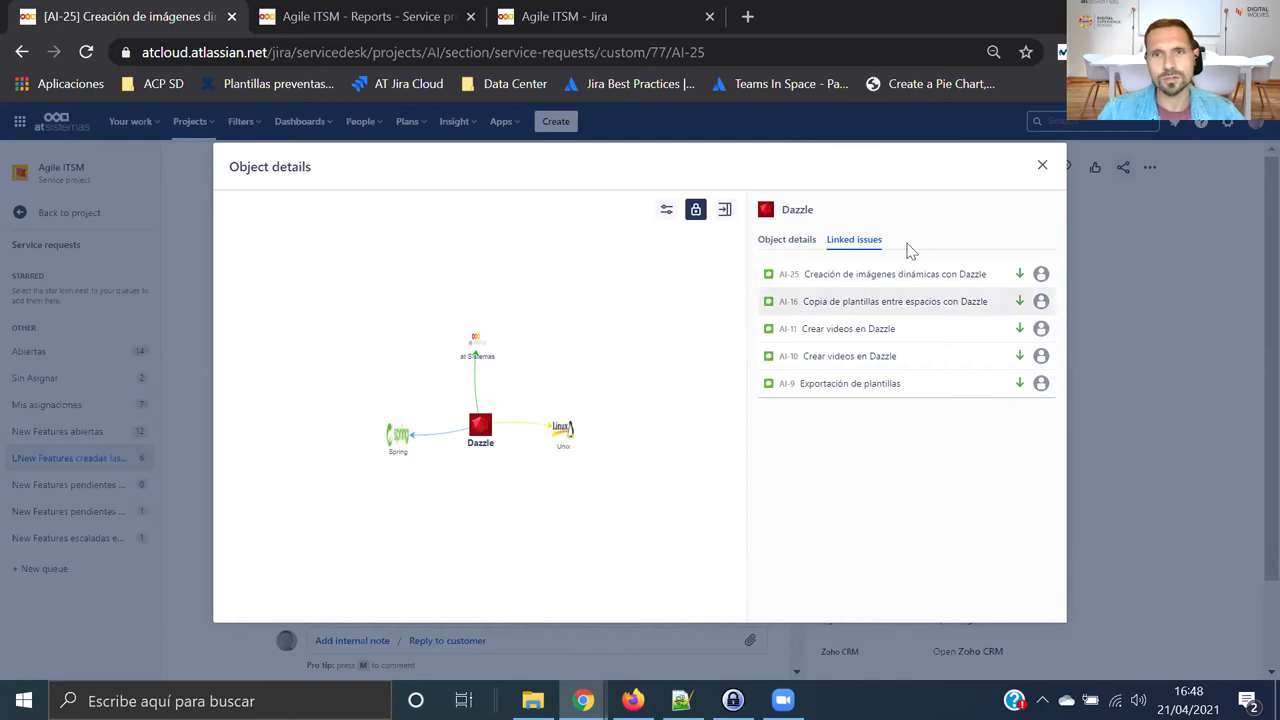
pyautogui.click(1041, 168)
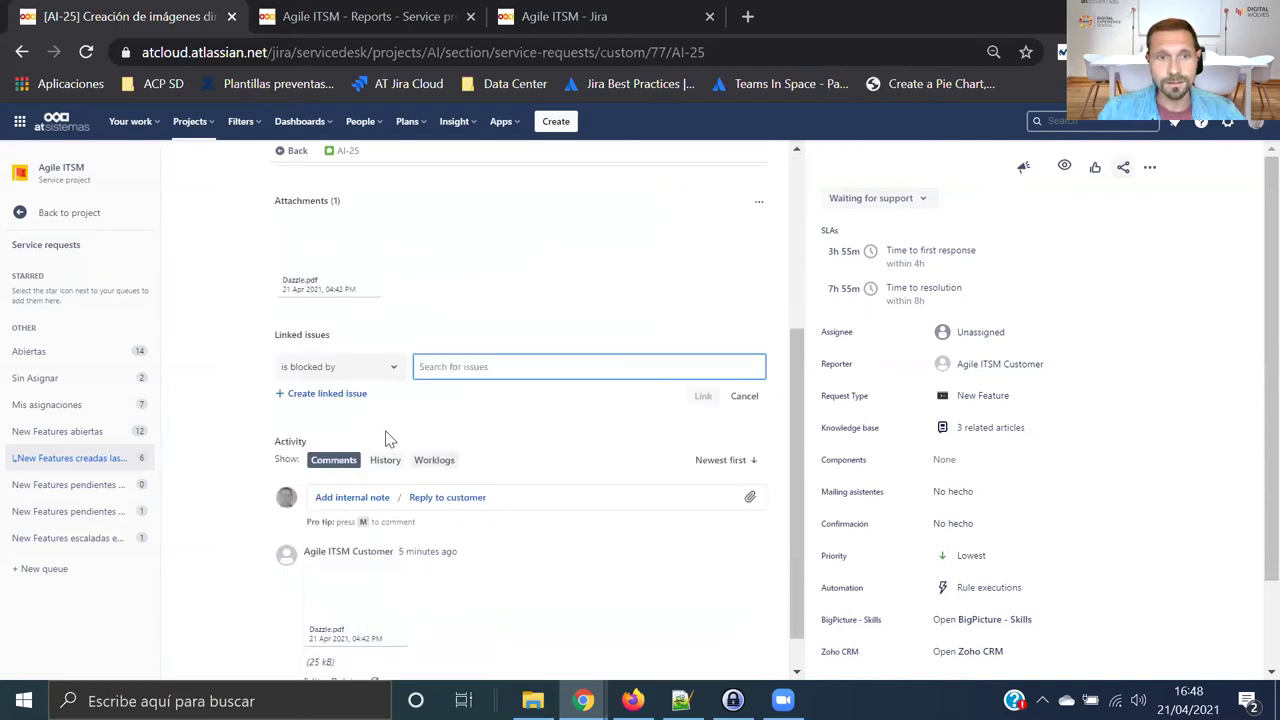
# Step: Review the form for creating an issue linked to this request with the relation "causes", and leave it without creating anything
pyautogui.click(327, 395)
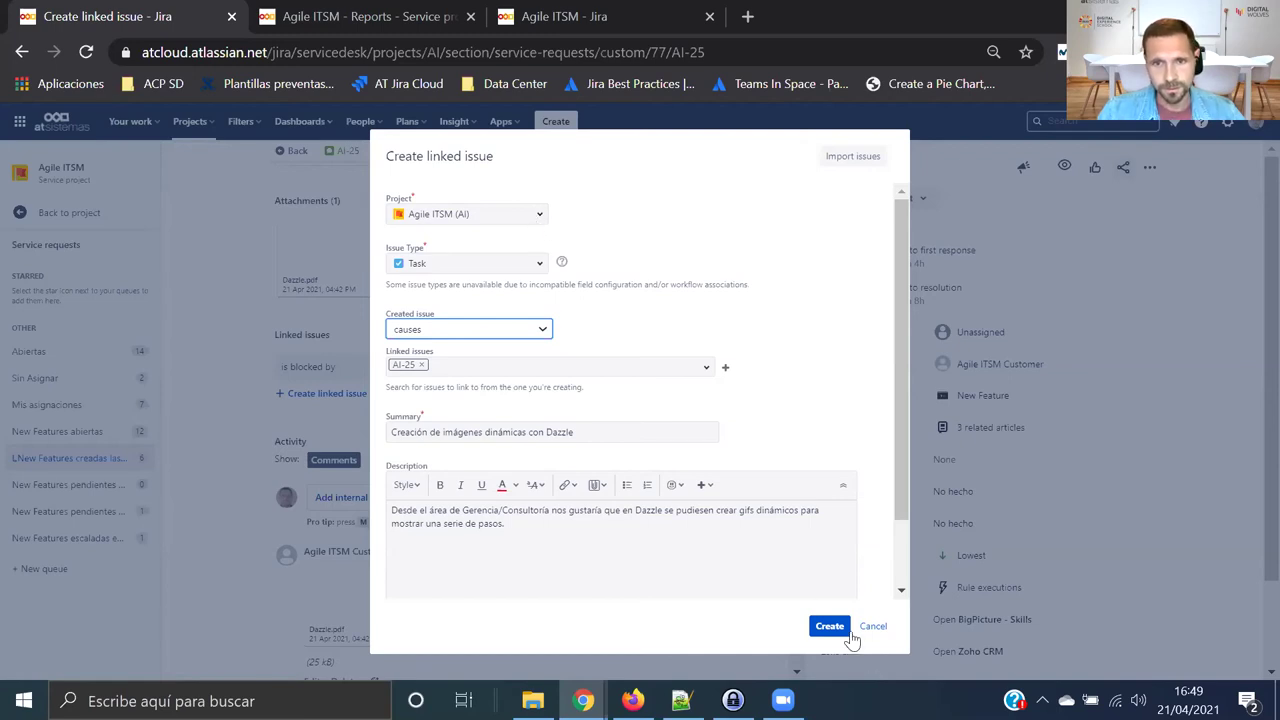
pyautogui.moveTo(904, 496); pyautogui.dragTo(905, 566)
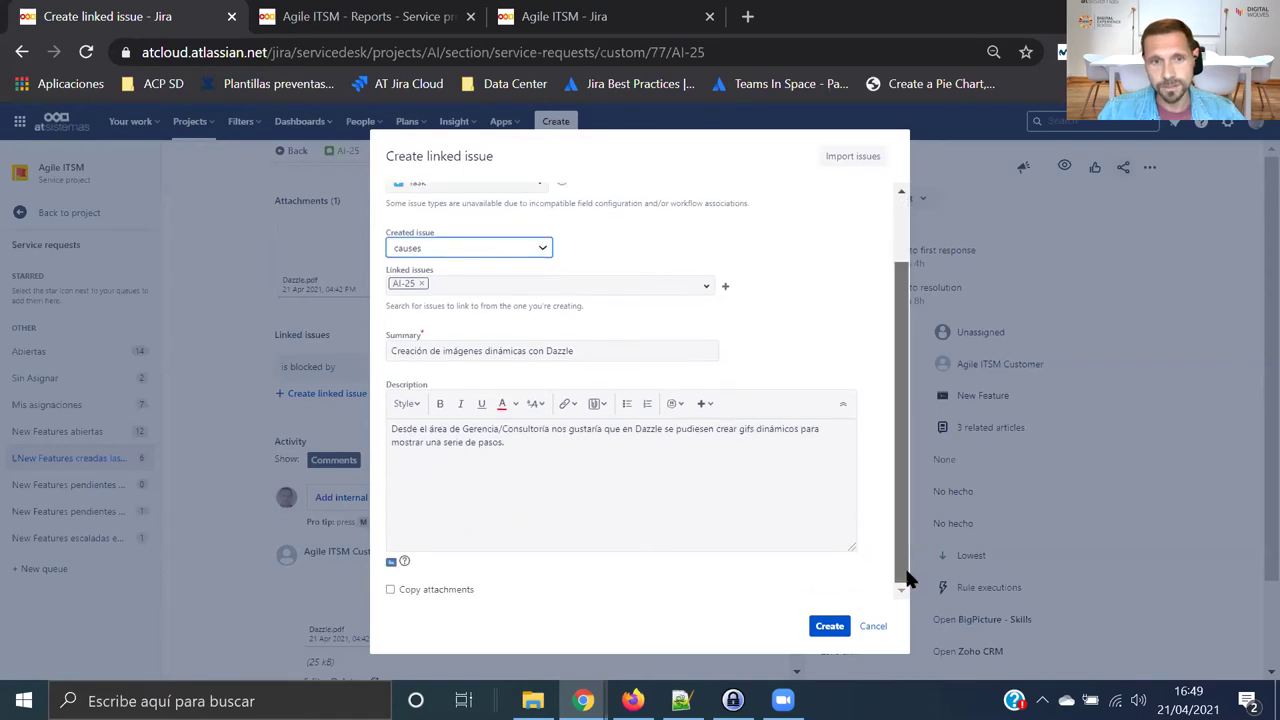
pyautogui.click(875, 628)
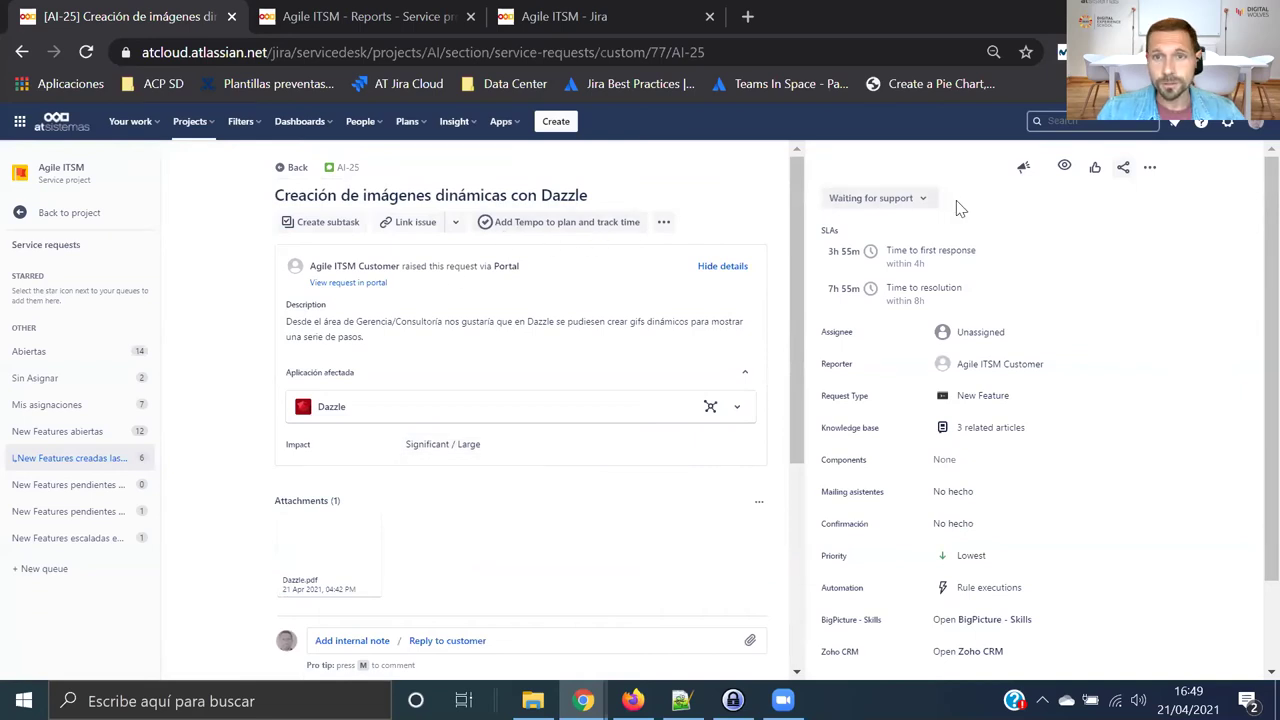
# Step: Review the request's additional actions and its activity section, including the internal note and customer reply options
pyautogui.click(1149, 169)
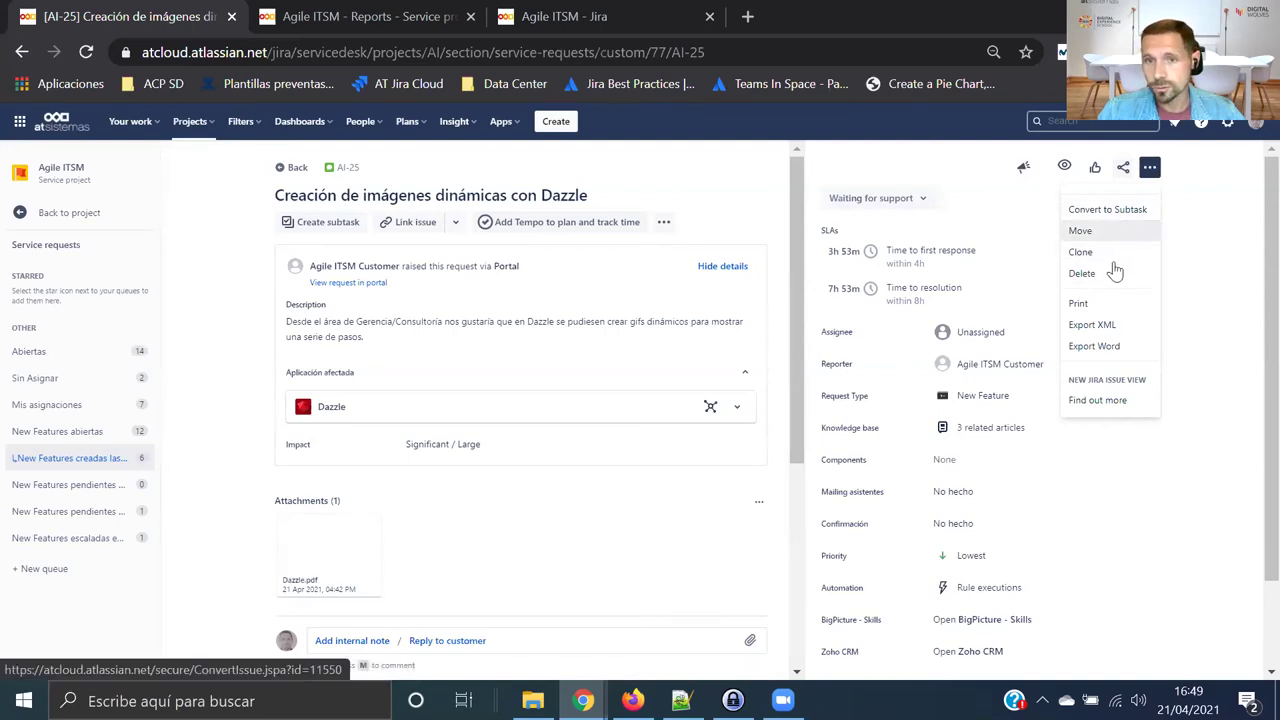
pyautogui.click(1211, 314)
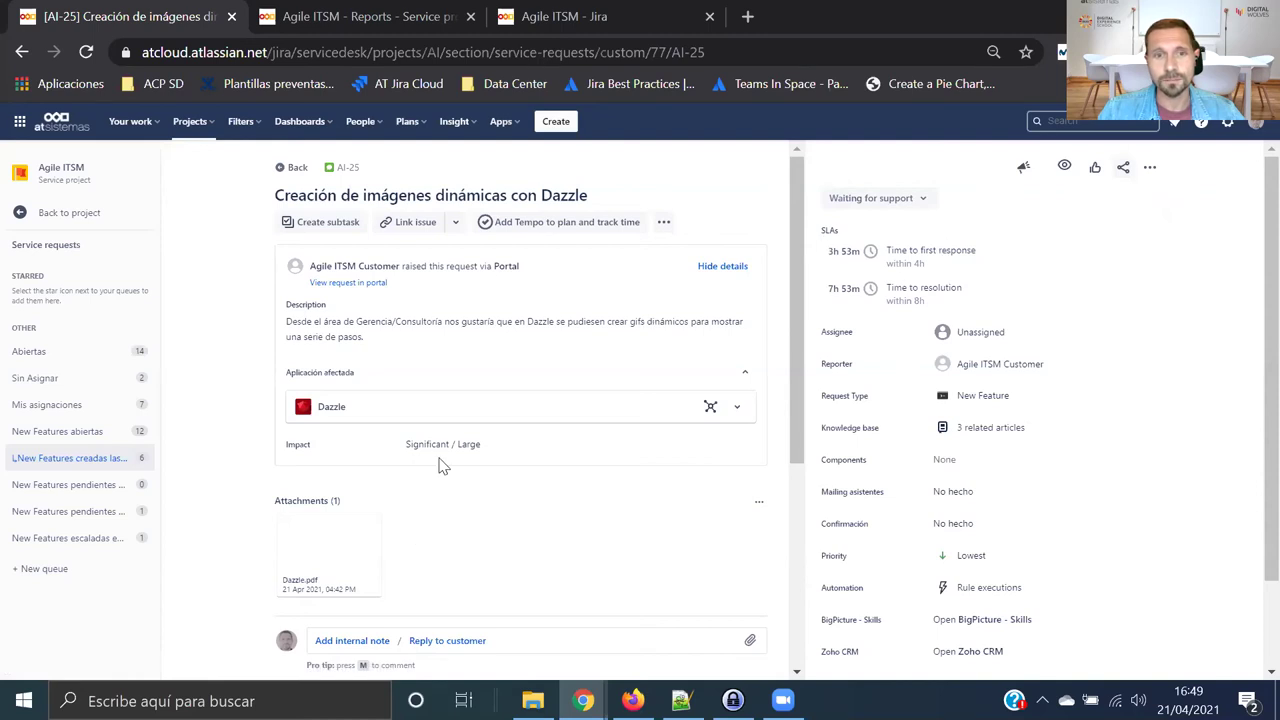
pyautogui.scroll(-3, 443, 467)
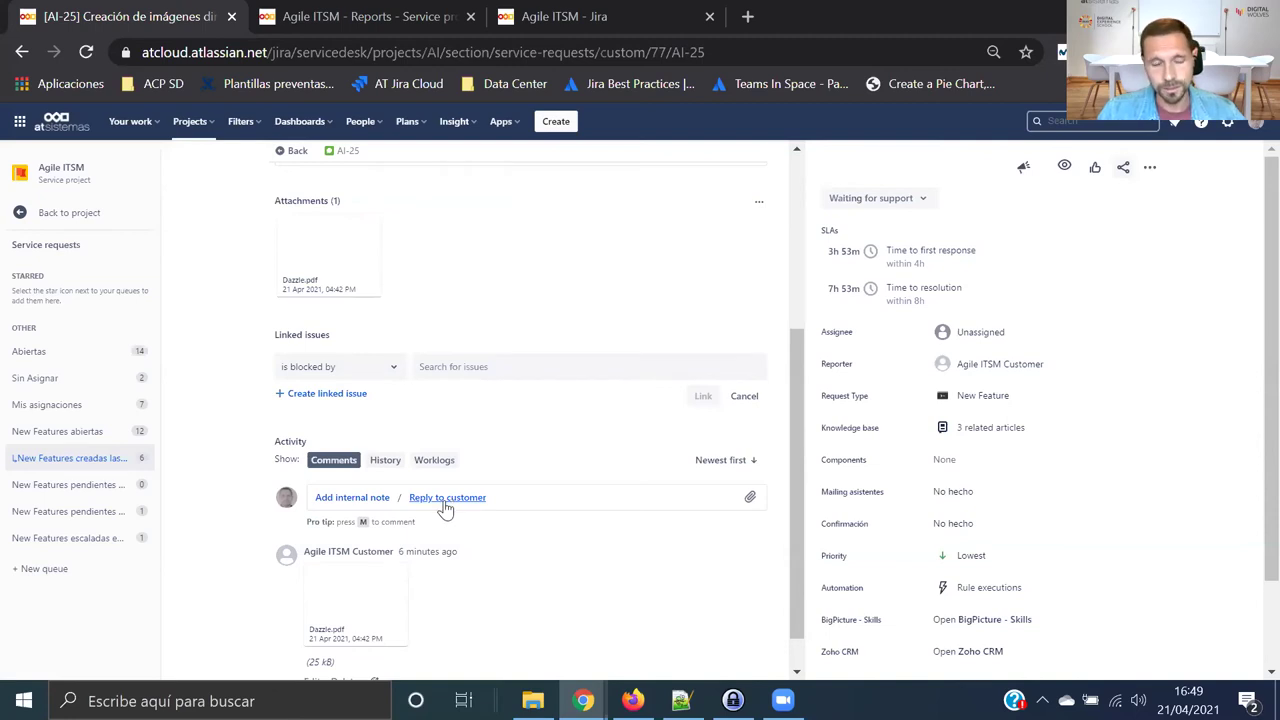
pyautogui.scroll(-1, 476, 511)
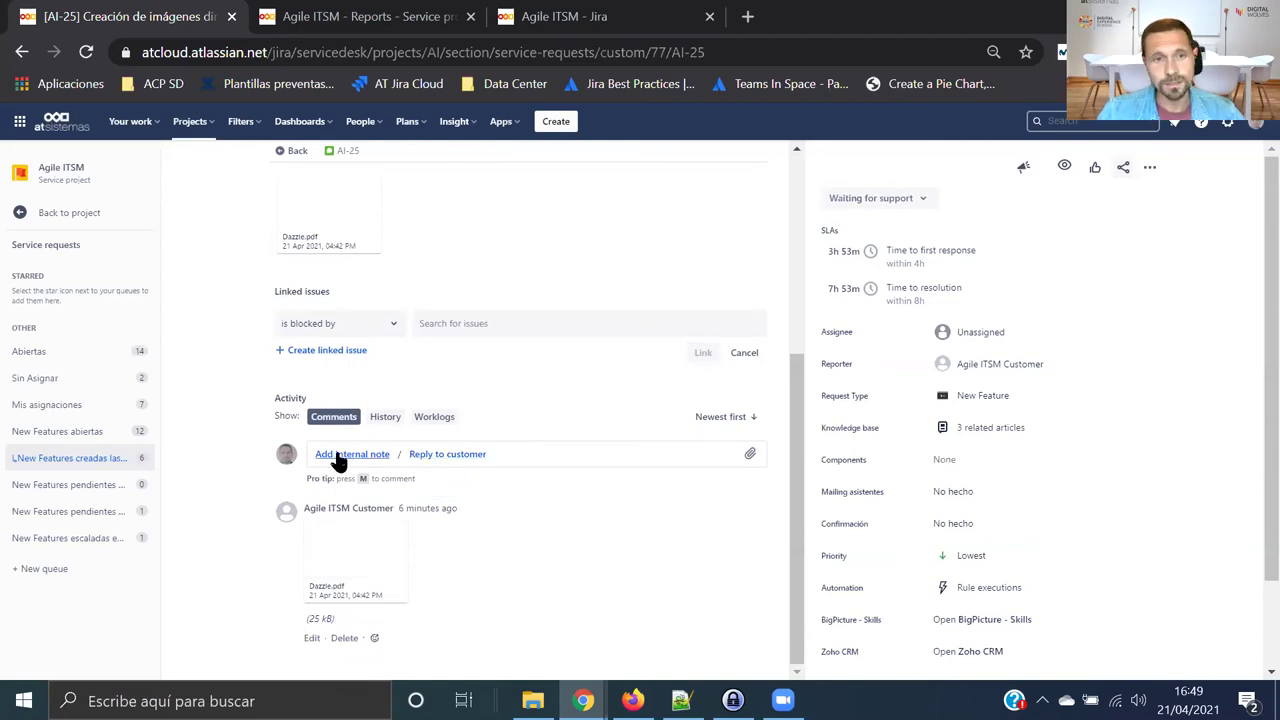
pyautogui.scroll(2, 628, 620)
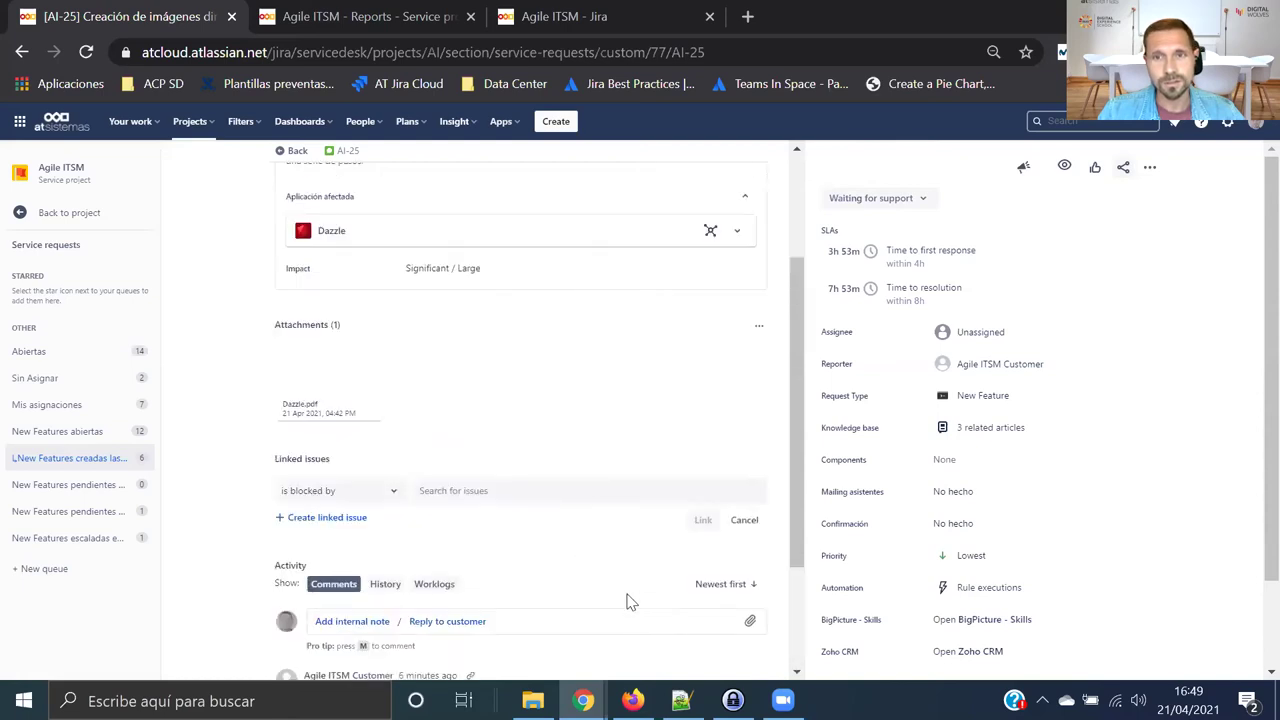
pyautogui.scroll(2, 710, 400)
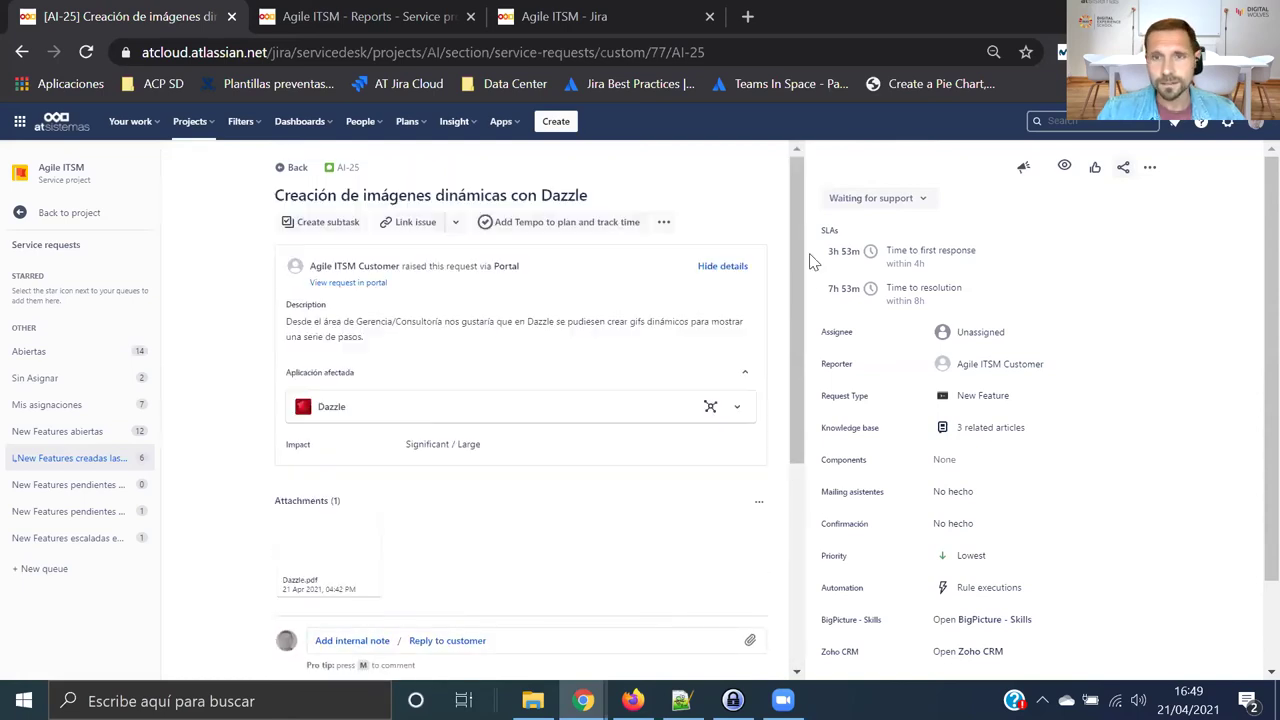
# Step: Open the request's related knowledge base articles and share "Crear paneles animados con Dazzle" as a comment in a customer reply
pyautogui.click(1055, 440)
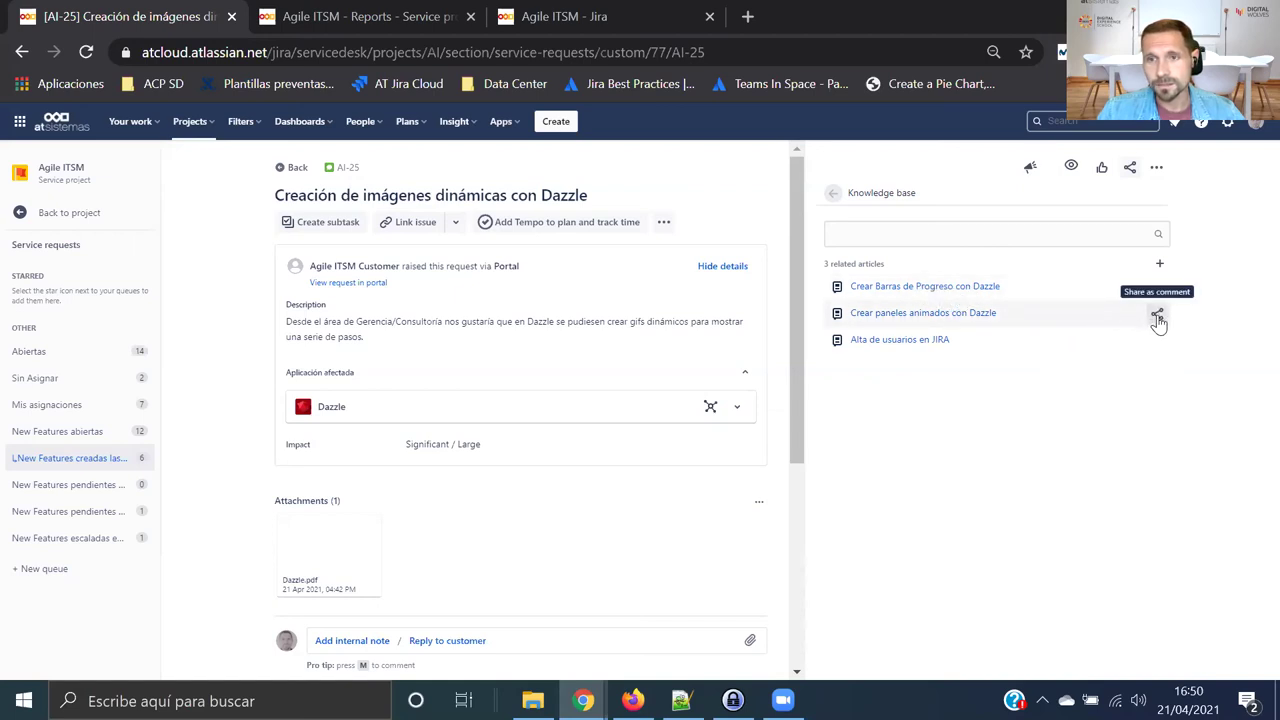
pyautogui.click(1157, 318)
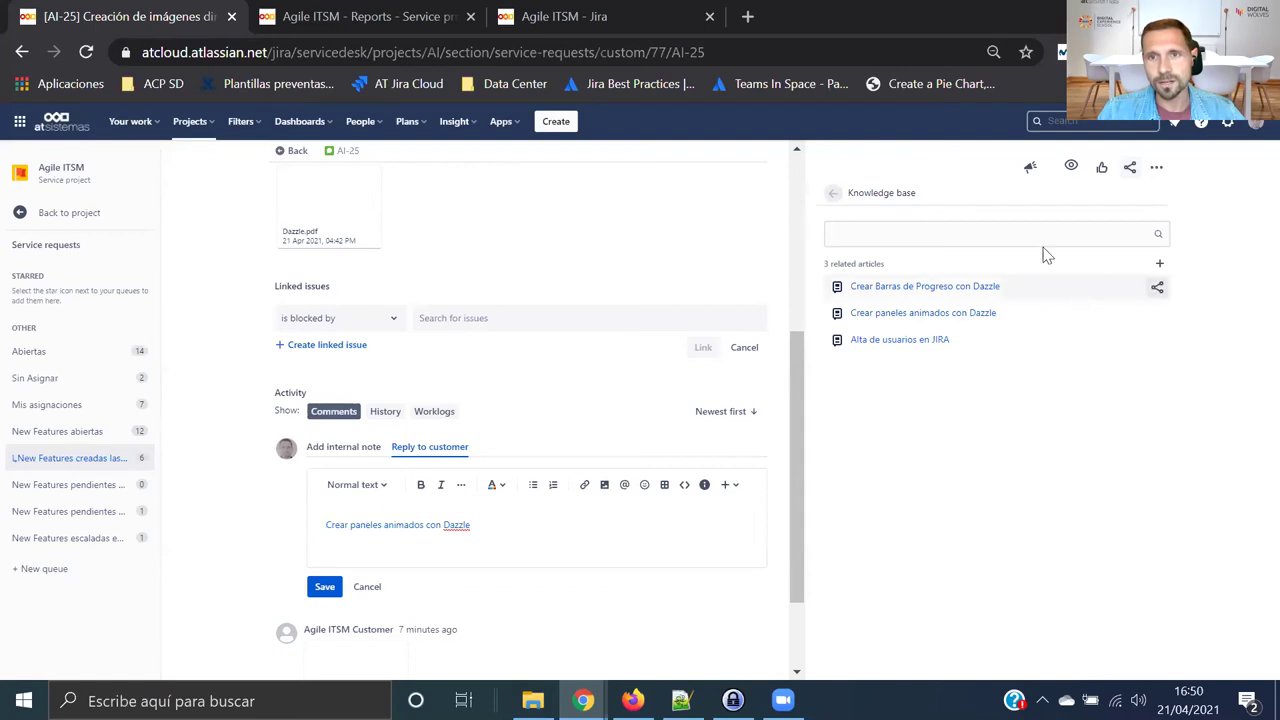
# Step: Look through the related article "Crear Barras de Progreso con Dazzle" in its own browser tab and close it
pyautogui.middleClick(907, 288)
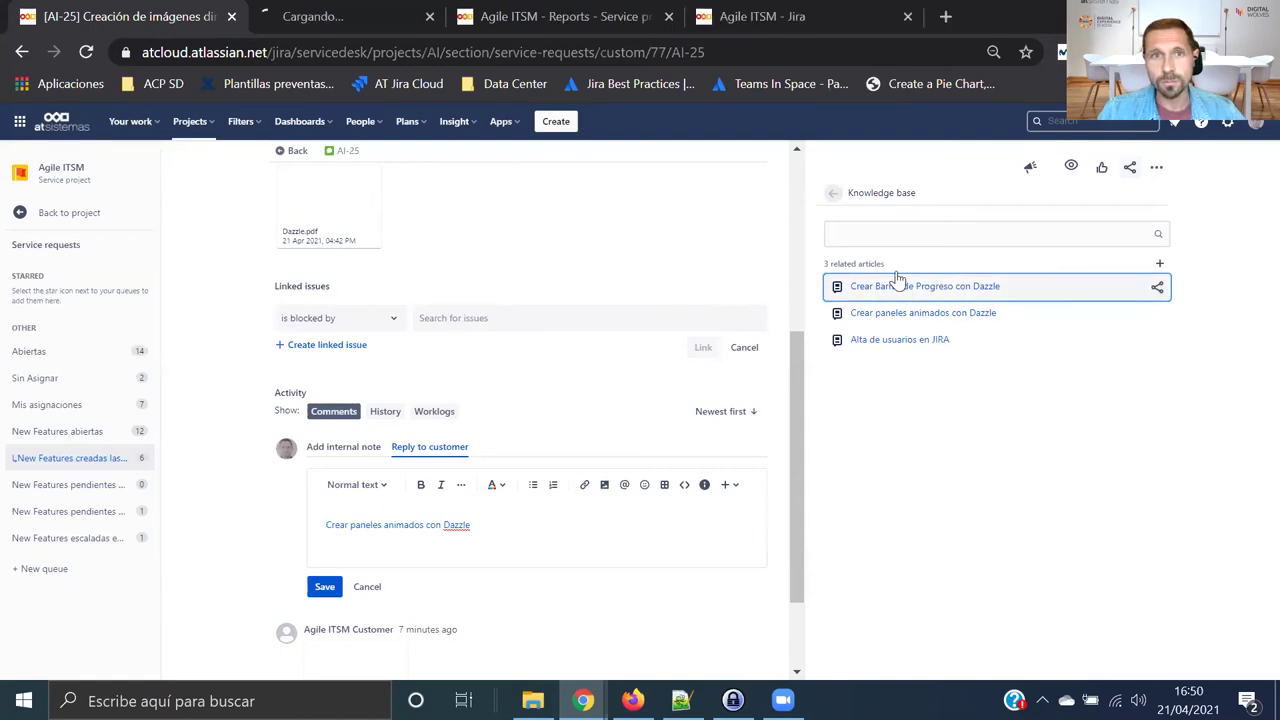
pyautogui.click(313, 19)
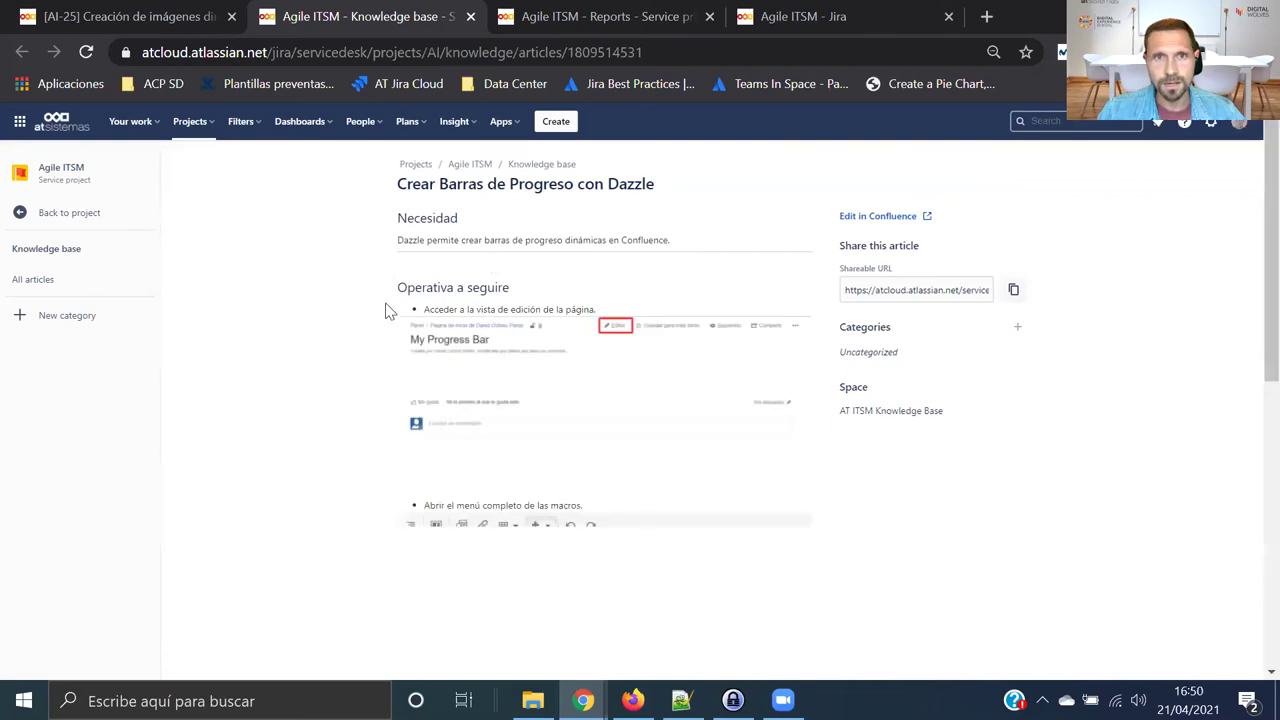
pyautogui.scroll(-2, 512, 495)
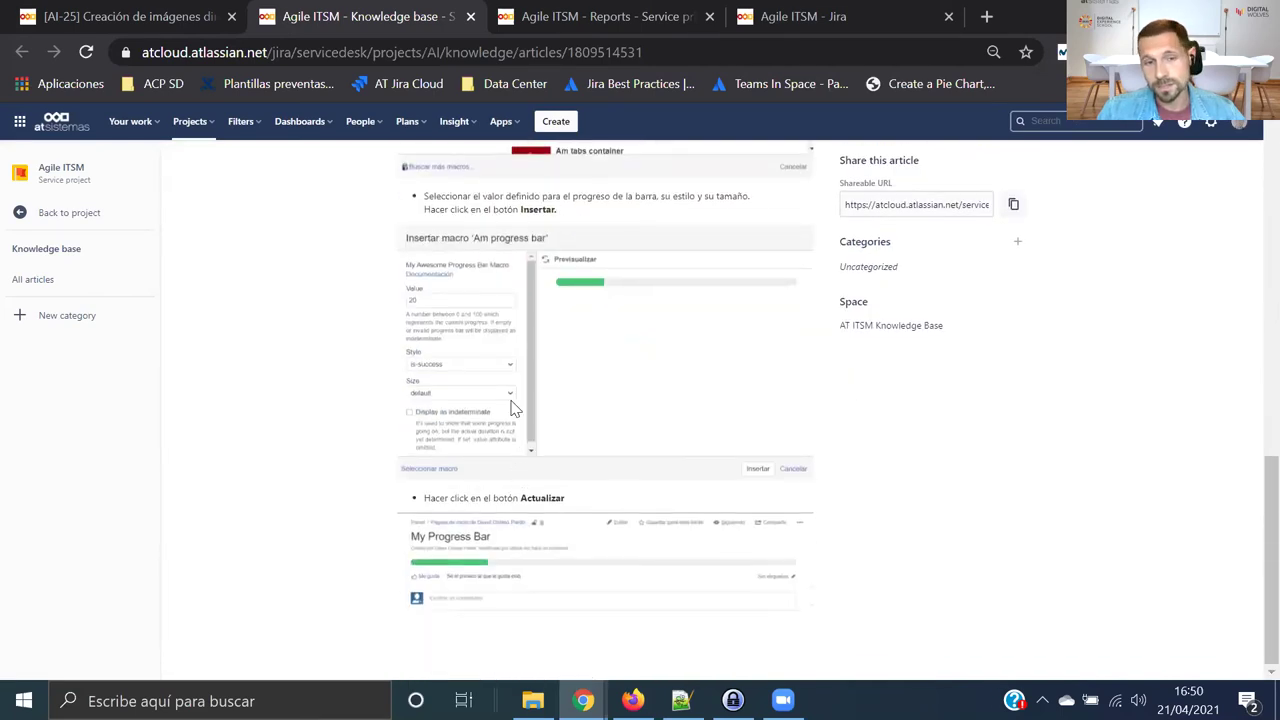
pyautogui.scroll(3, 405, 557)
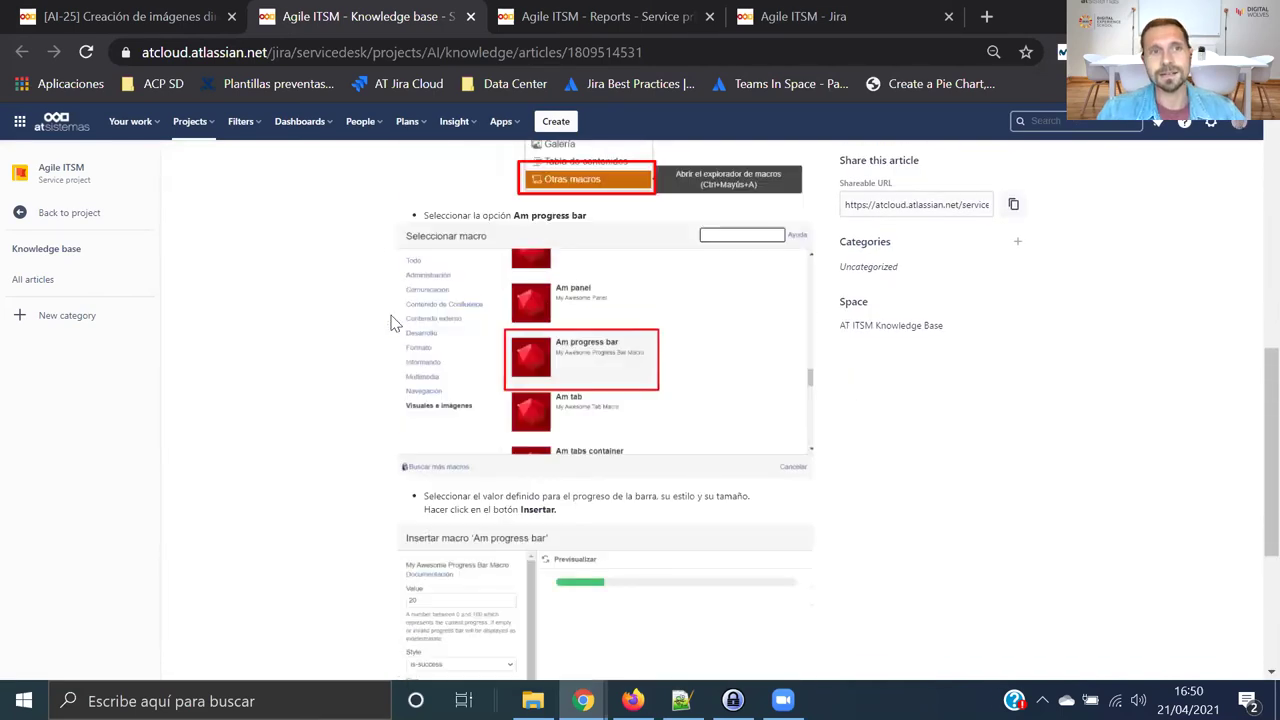
pyautogui.click(470, 17)
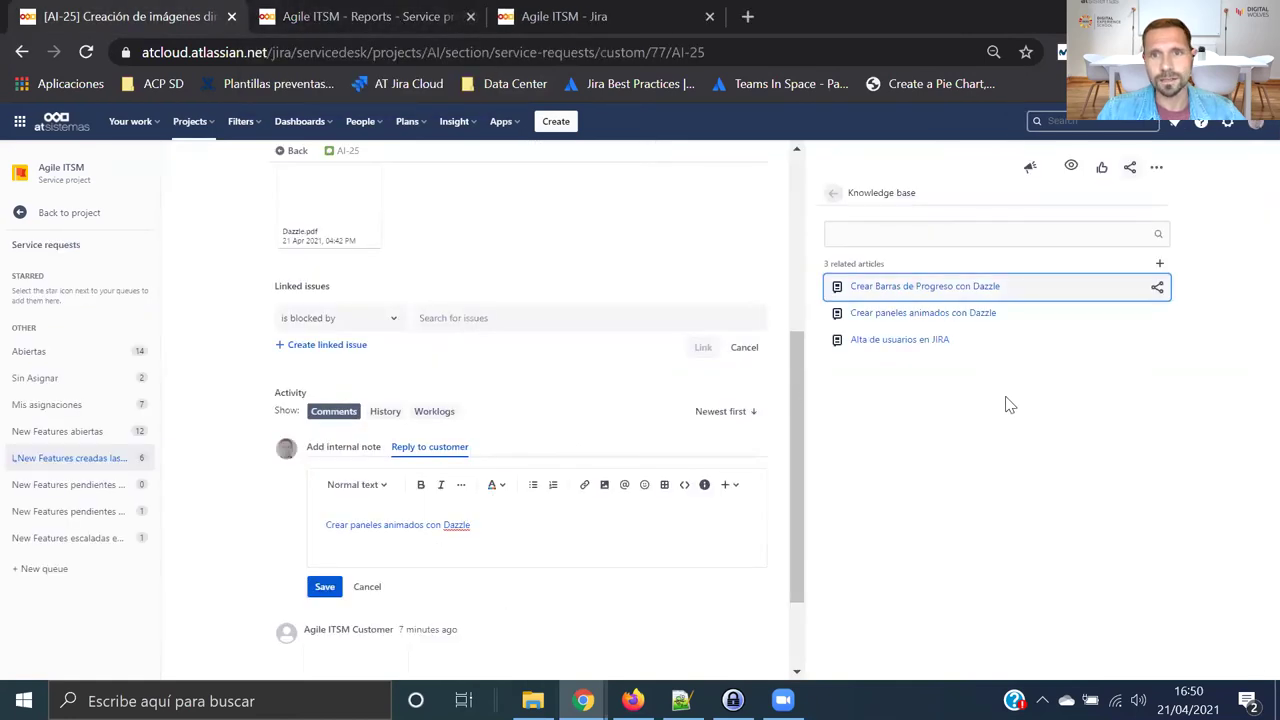
# Step: Look through the related article "Alta de usuarios en JIRA" in its own browser tab and close it
pyautogui.click(895, 345)
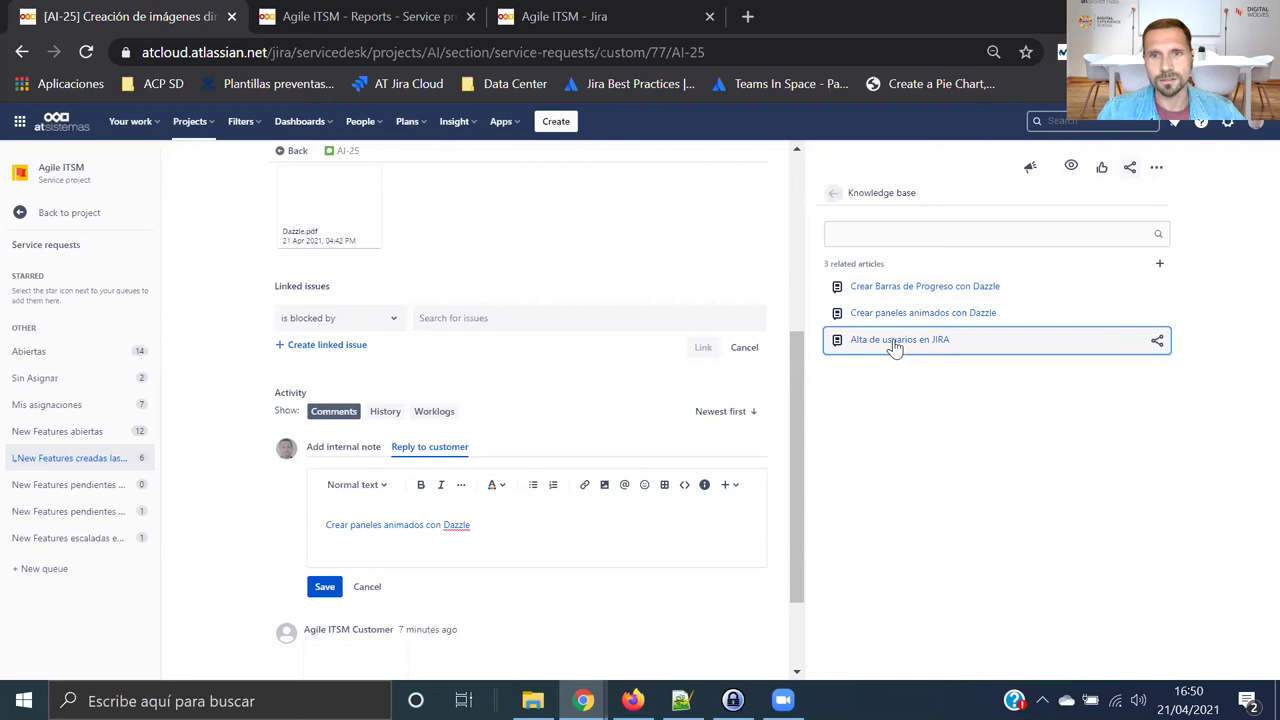
pyautogui.click(358, 17)
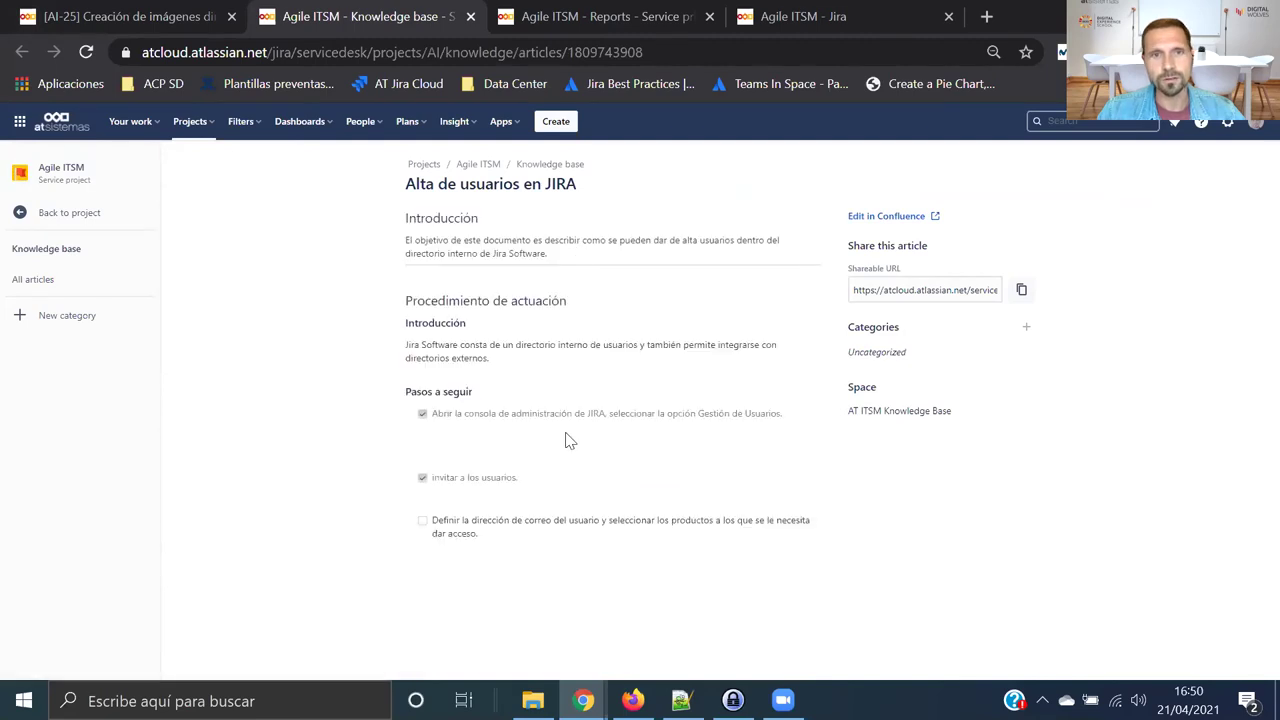
pyautogui.scroll(-10, 551, 451)
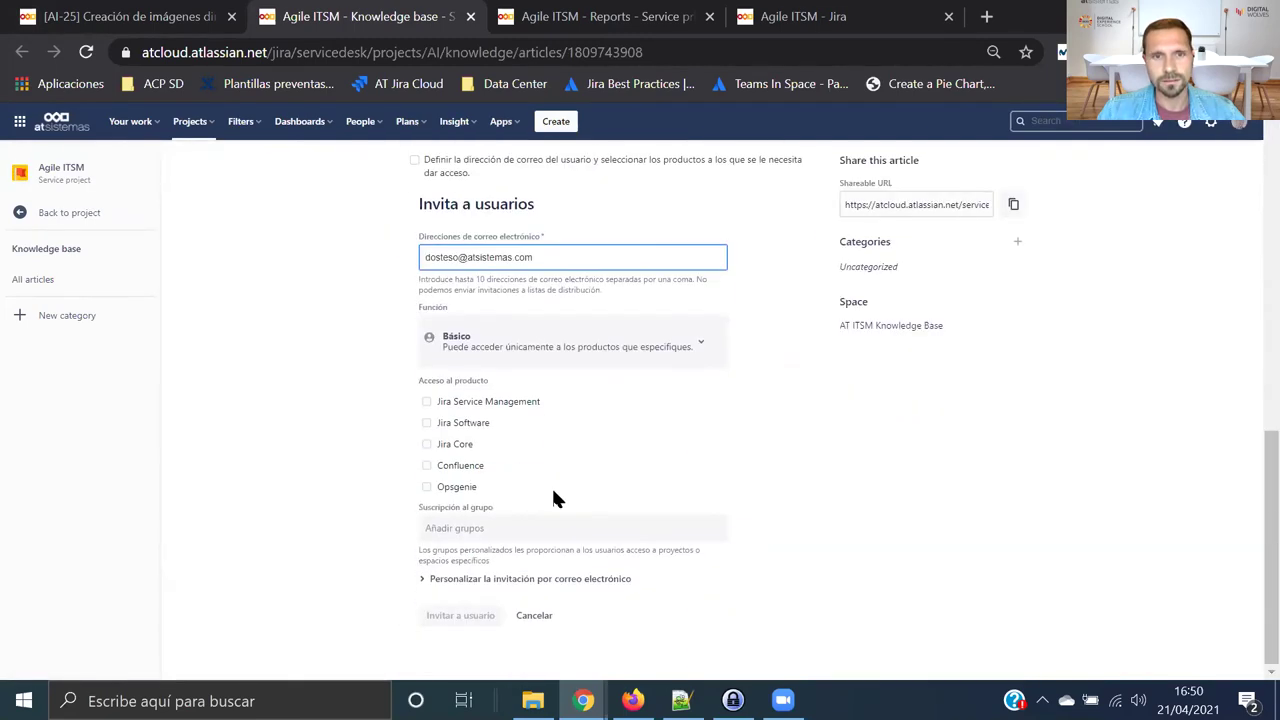
pyautogui.scroll(10, 561, 511)
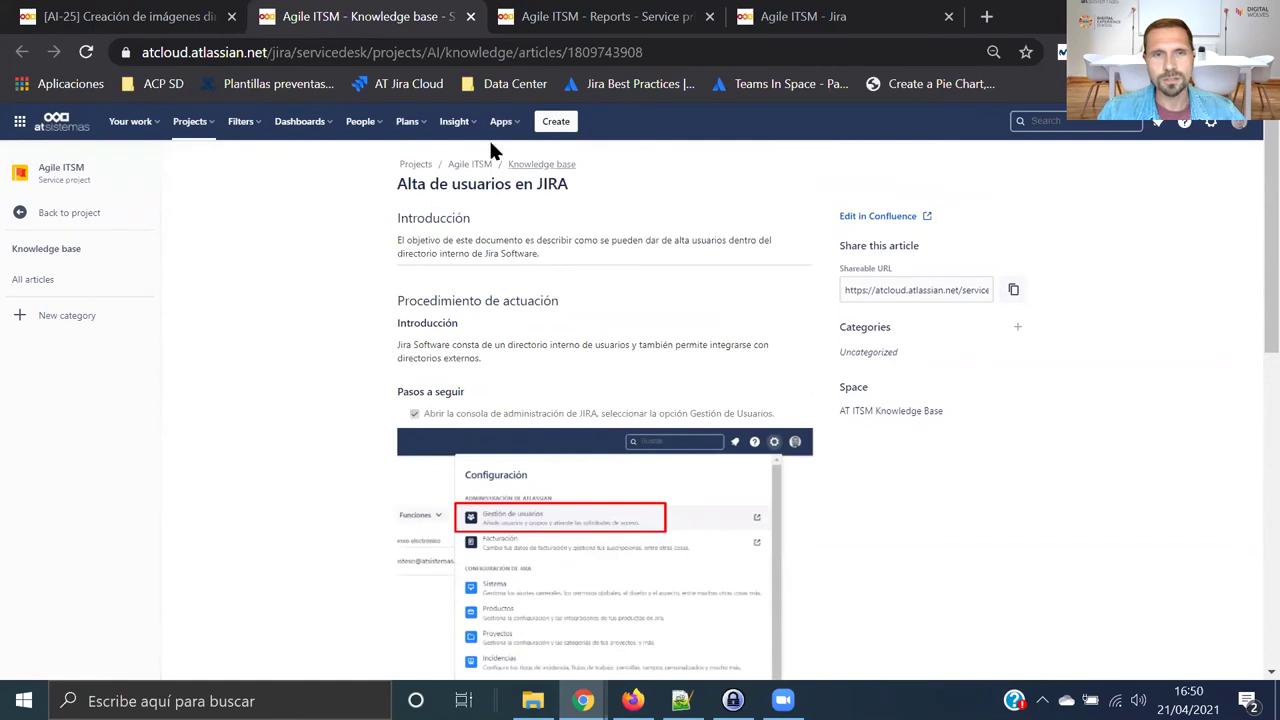
pyautogui.click(472, 17)
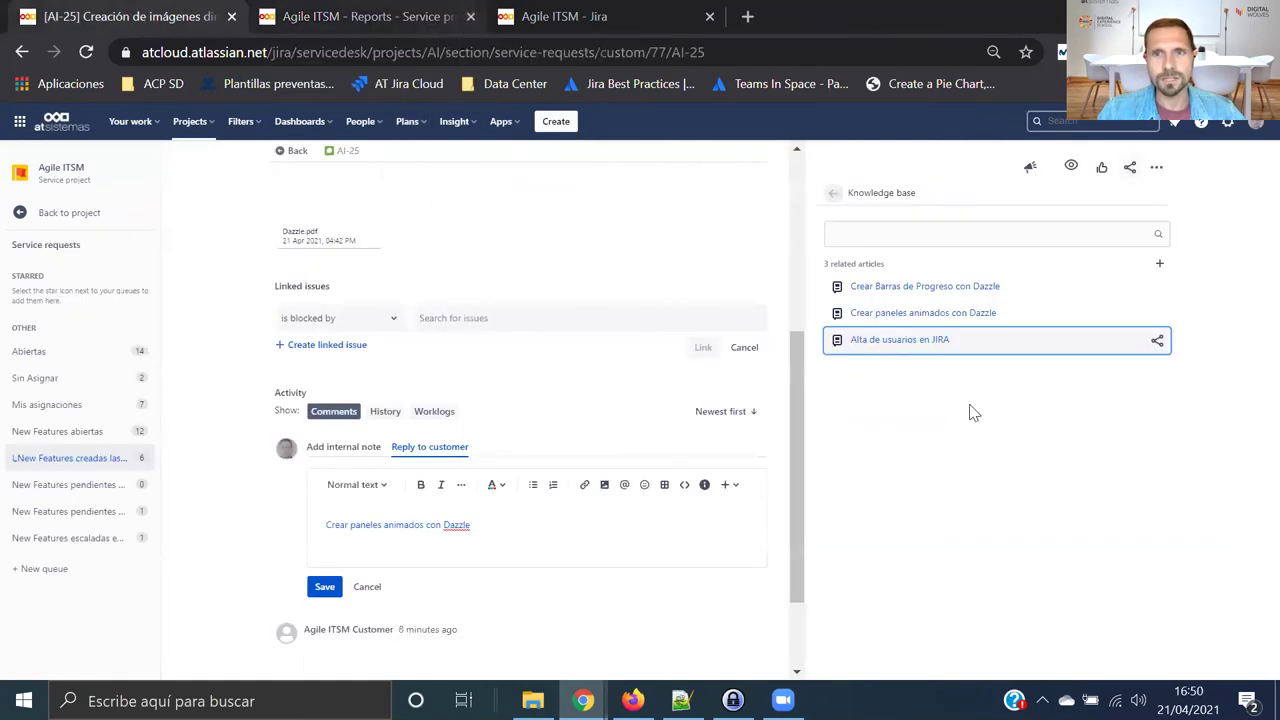
# Step: Leave the related articles for the request's details and discard the drafted customer reply
pyautogui.click(833, 193)
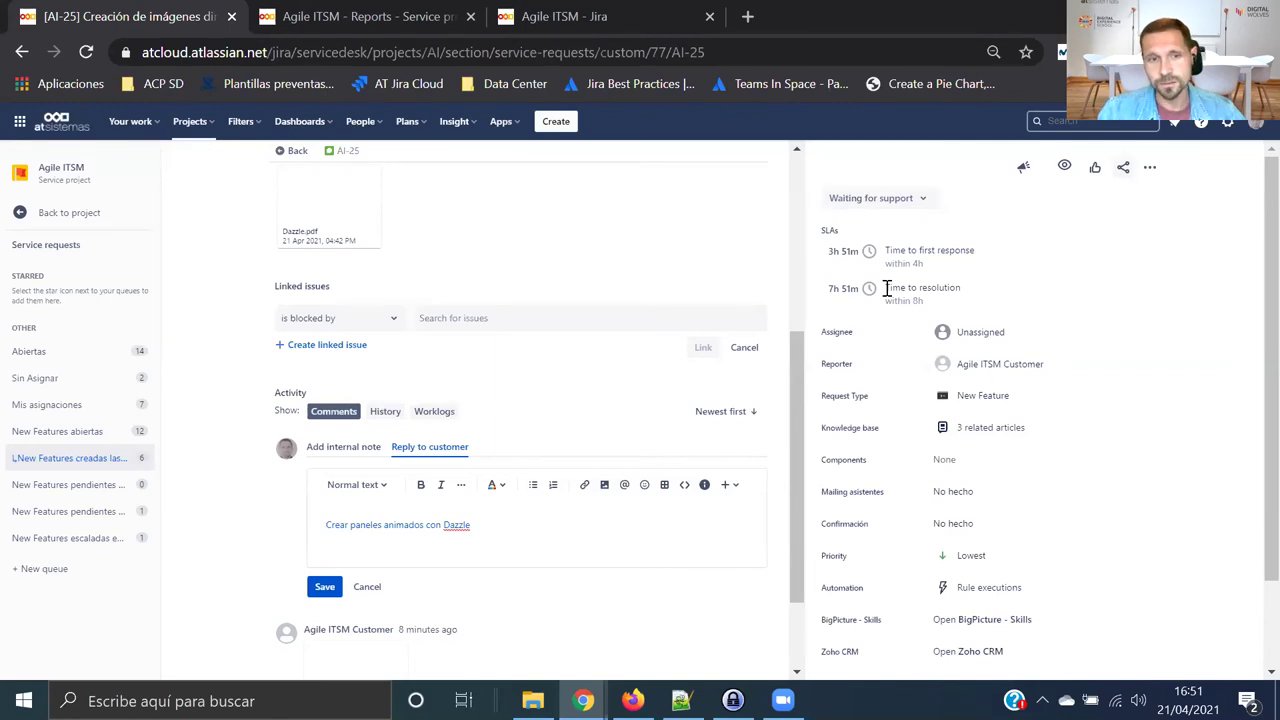
pyautogui.click(370, 587)
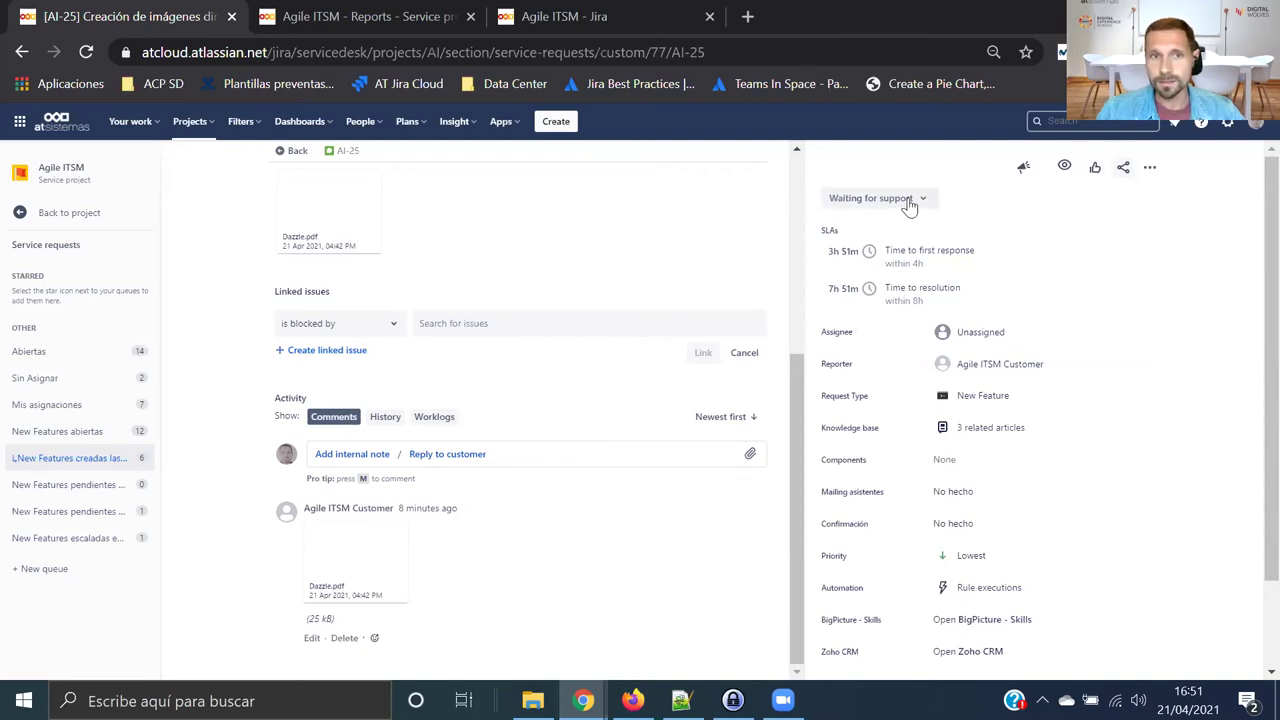
pyautogui.scroll(5, 590, 318)
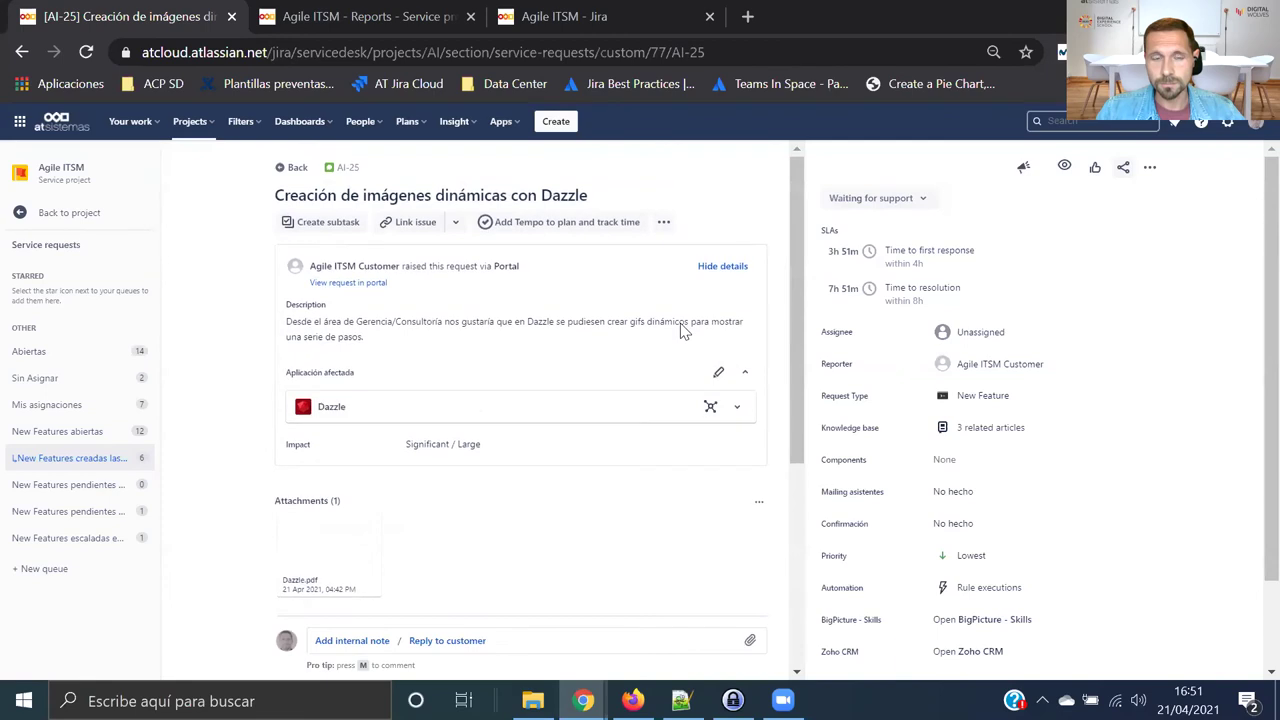
# Step: Examine the request's available status transitions and its workflow diagram, including the transition names, and close the diagram
pyautogui.click(922, 204)
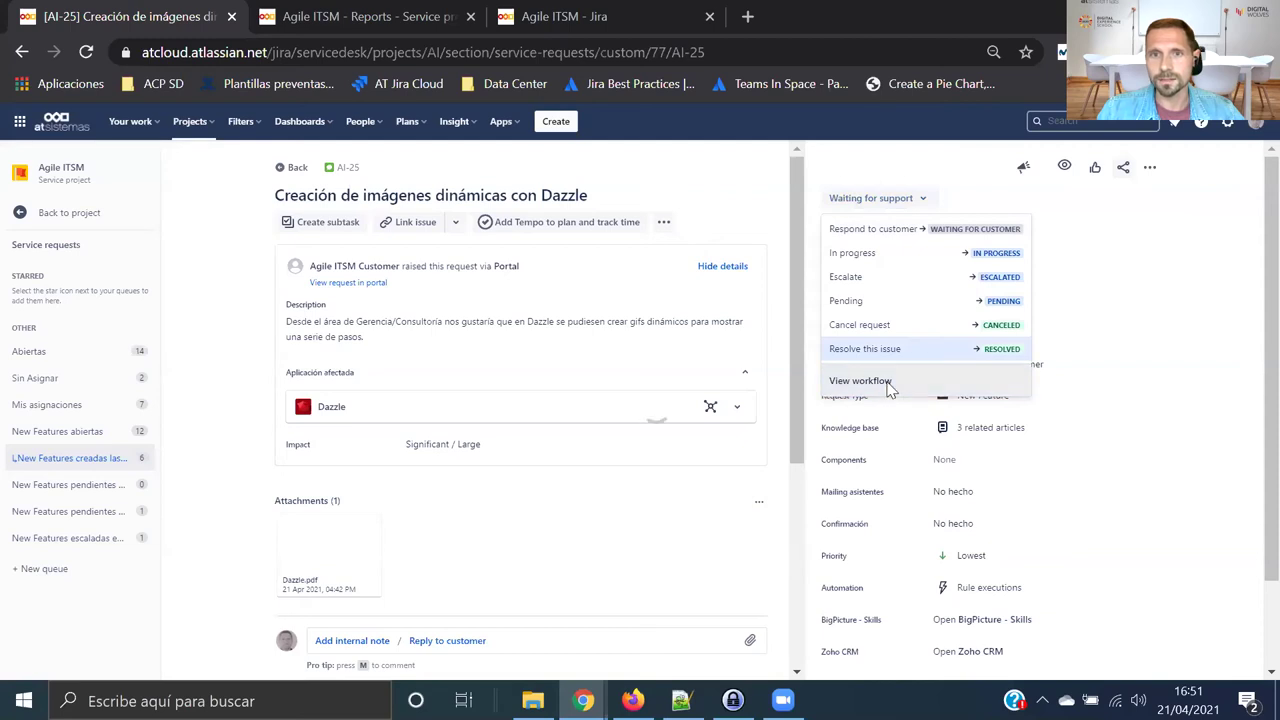
pyautogui.click(887, 386)
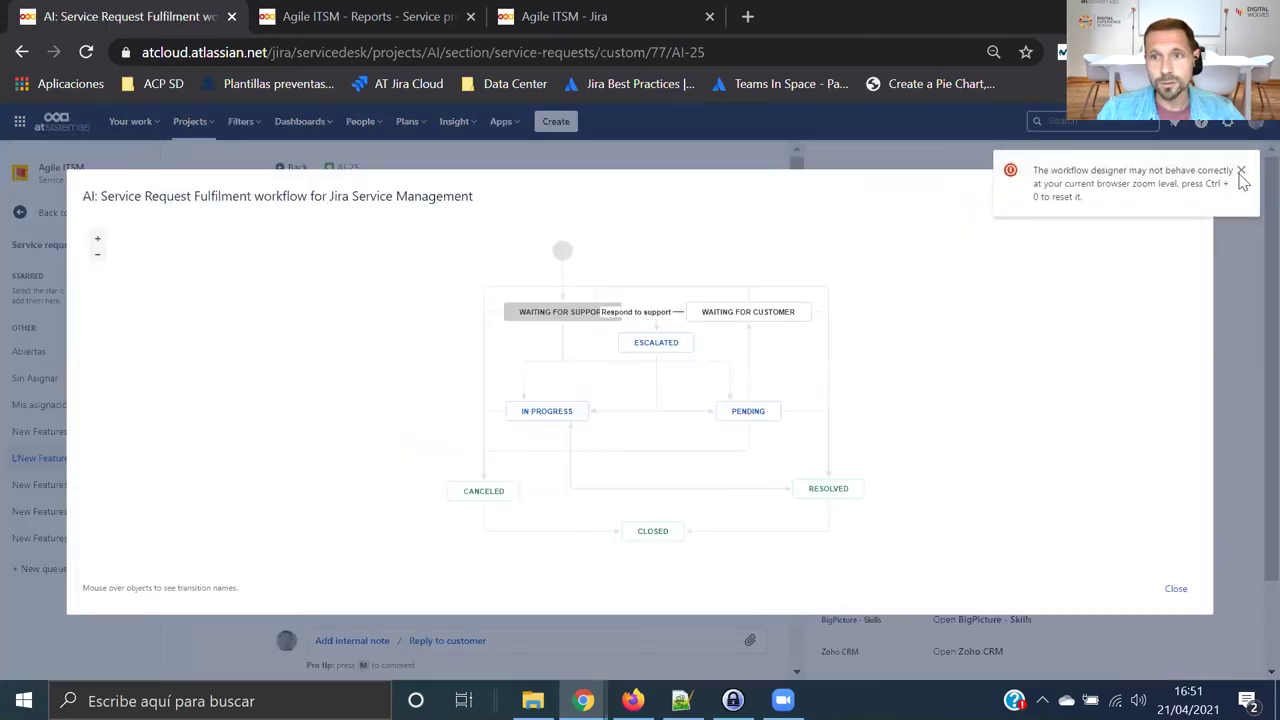
pyautogui.click(1240, 172)
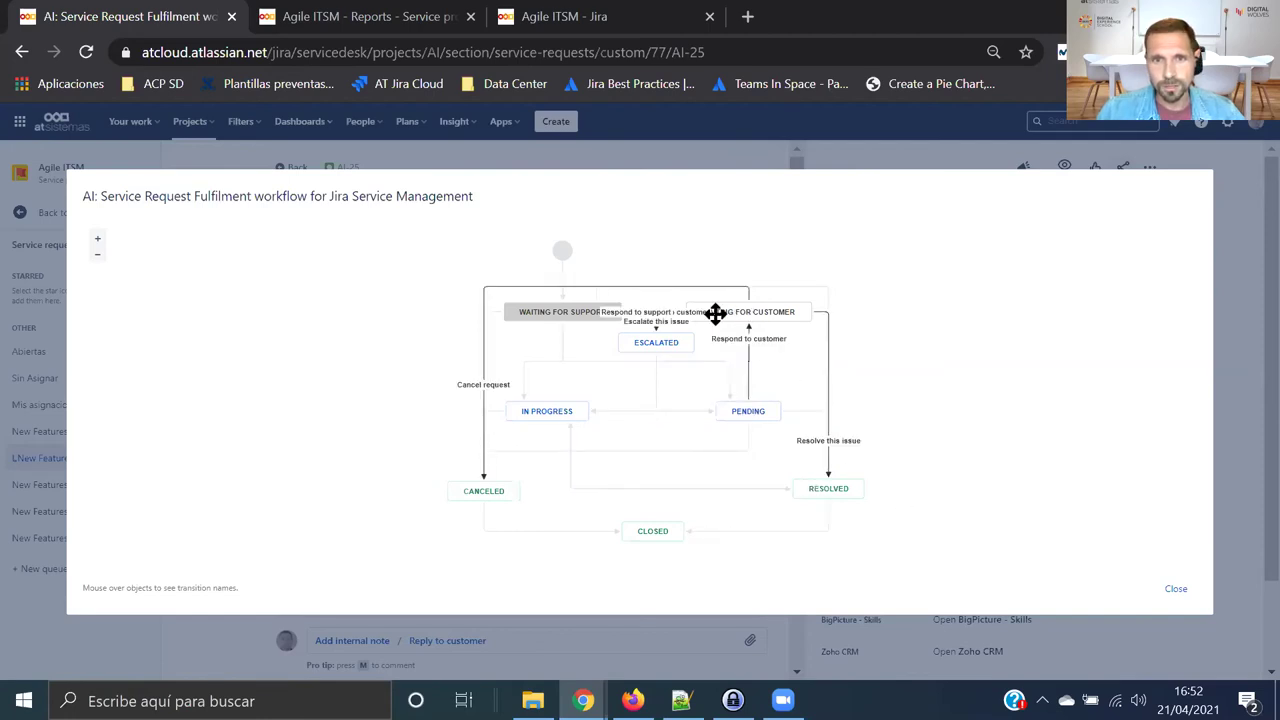
pyautogui.click(1176, 591)
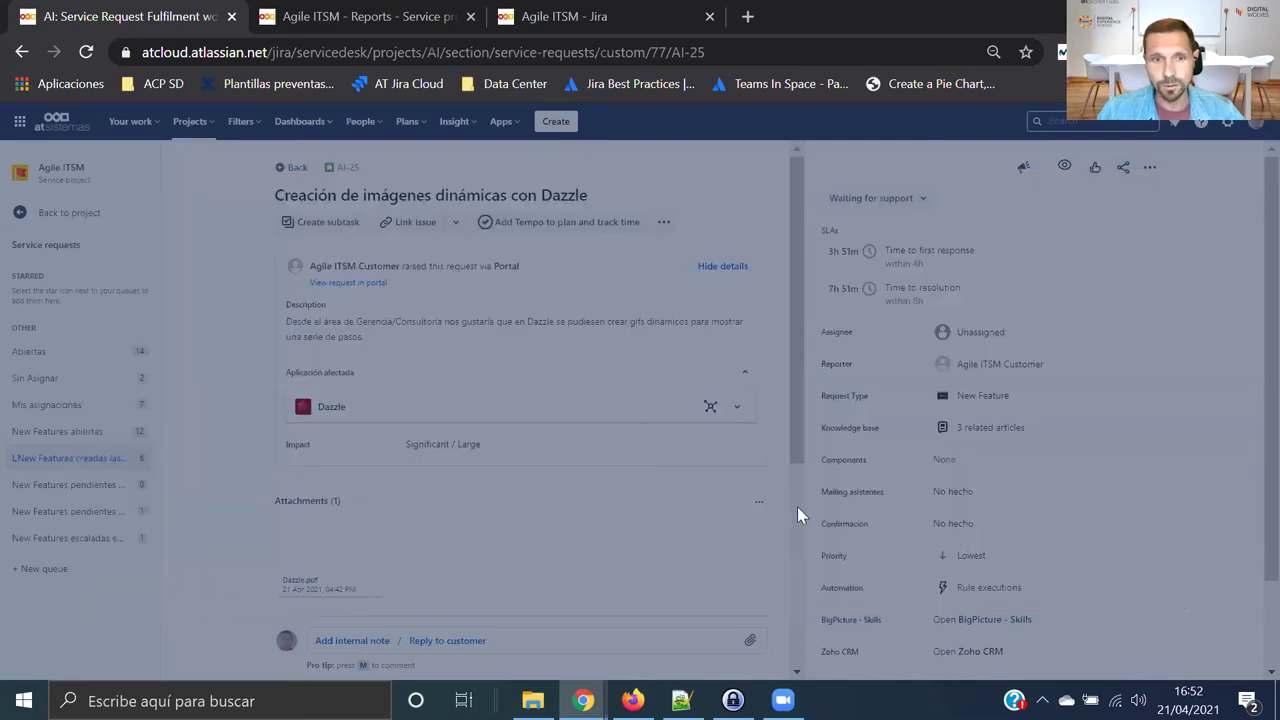
# Step: Reply to the customer with "Necesitamos aportar información sobre el diseño que se necesitaría para las imágenes." and save the comment
pyautogui.scroll(-5, 537, 514)
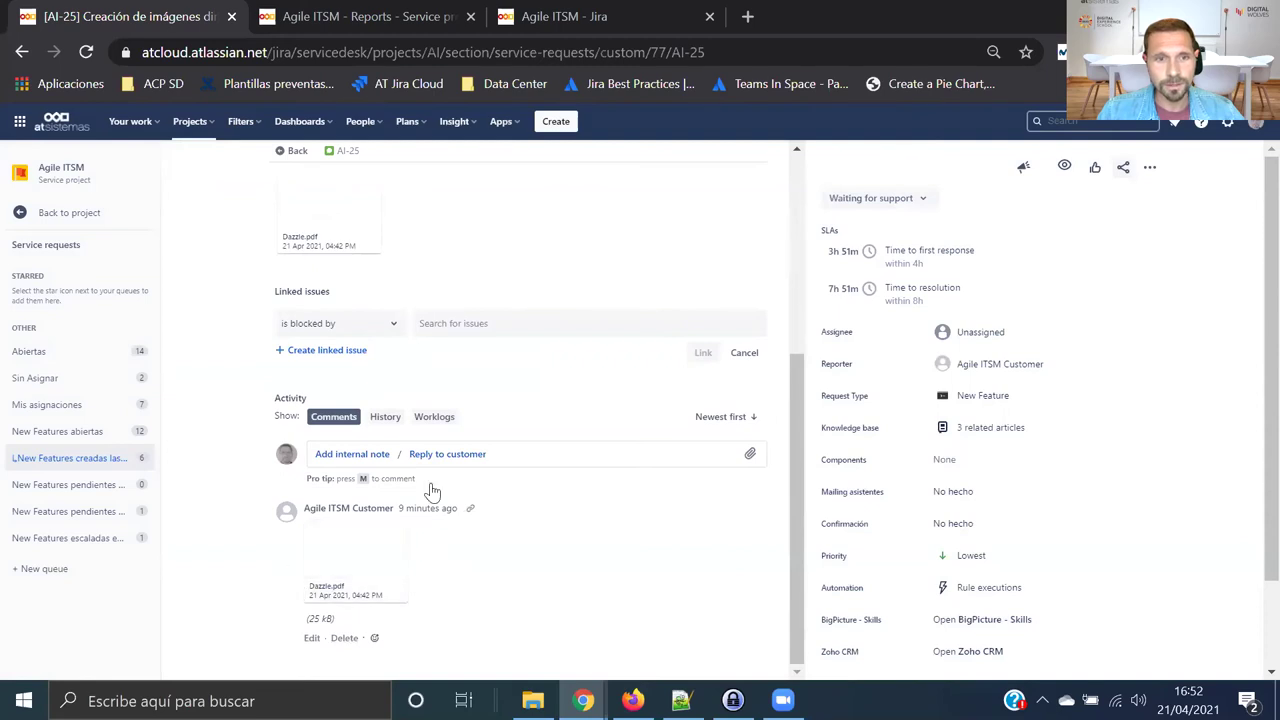
pyautogui.click(453, 455)
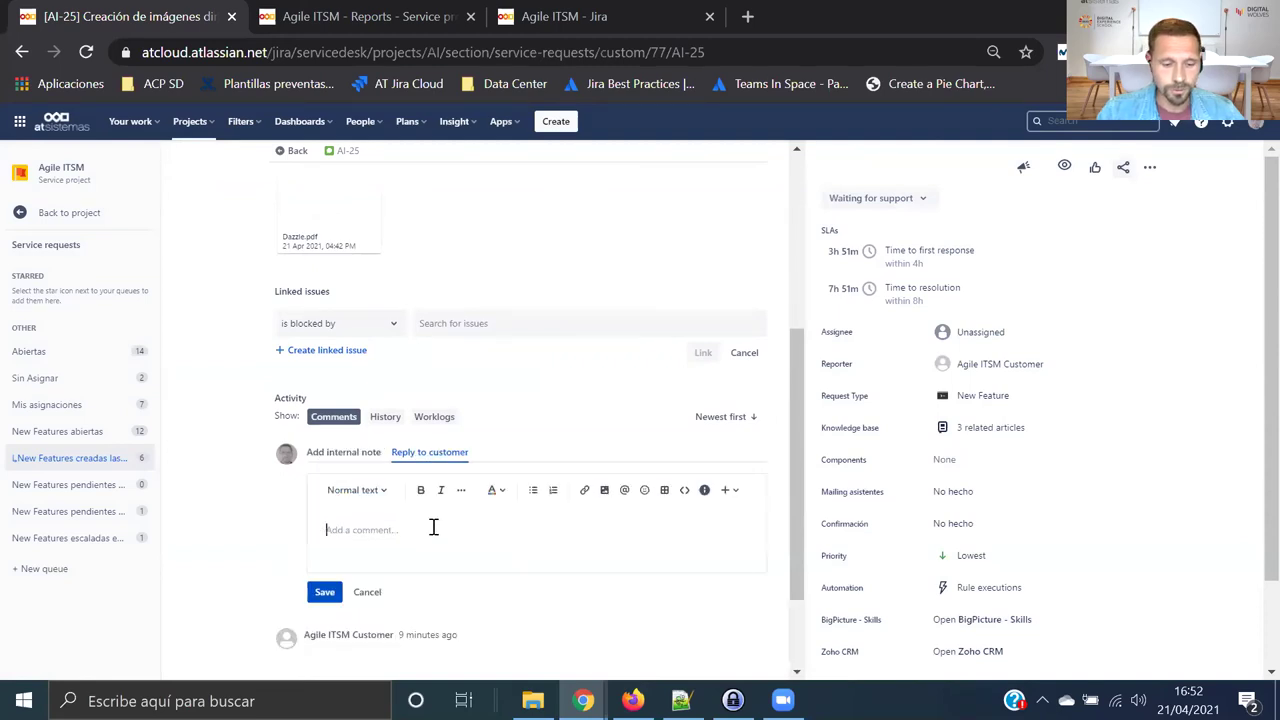
pyautogui.write('N')
pyautogui.press('BackSpace')
pyautogui.press('BackSpace')
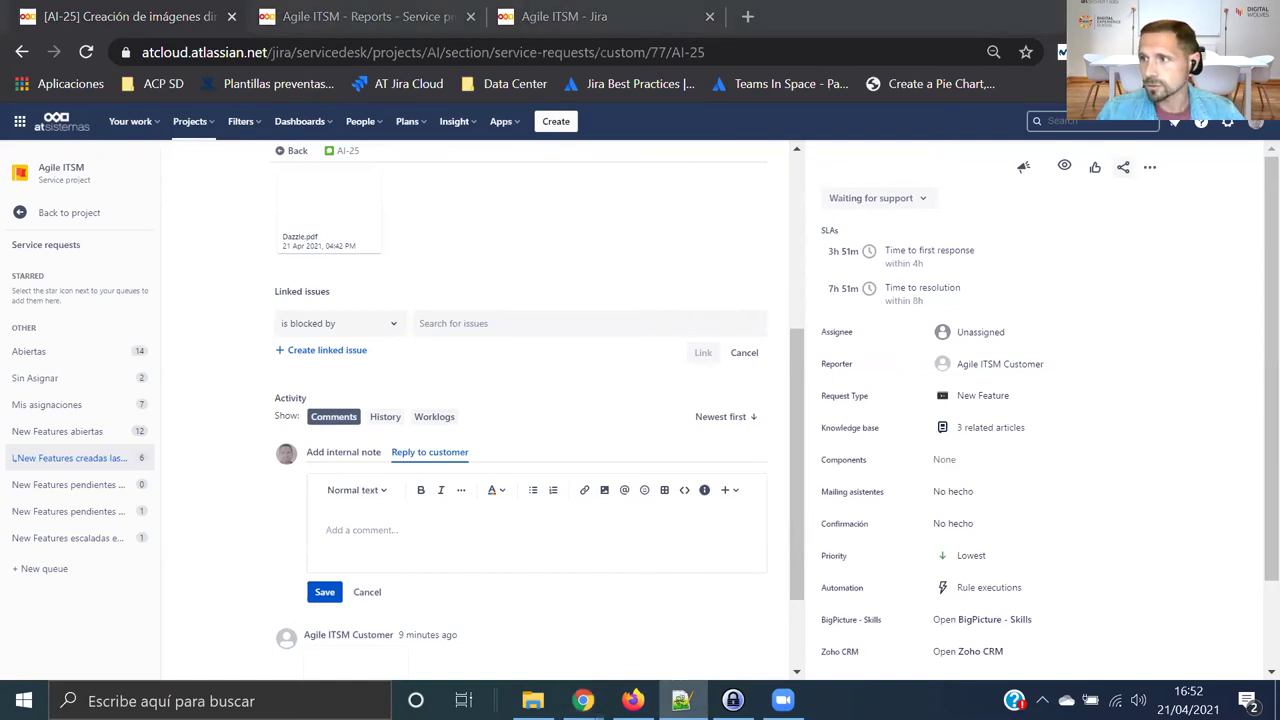
pyautogui.click(401, 525)
pyautogui.write('Necesitamos aportar información sobre el diseño que se necesitaría para las imágenes.')
pyautogui.click(324, 592)
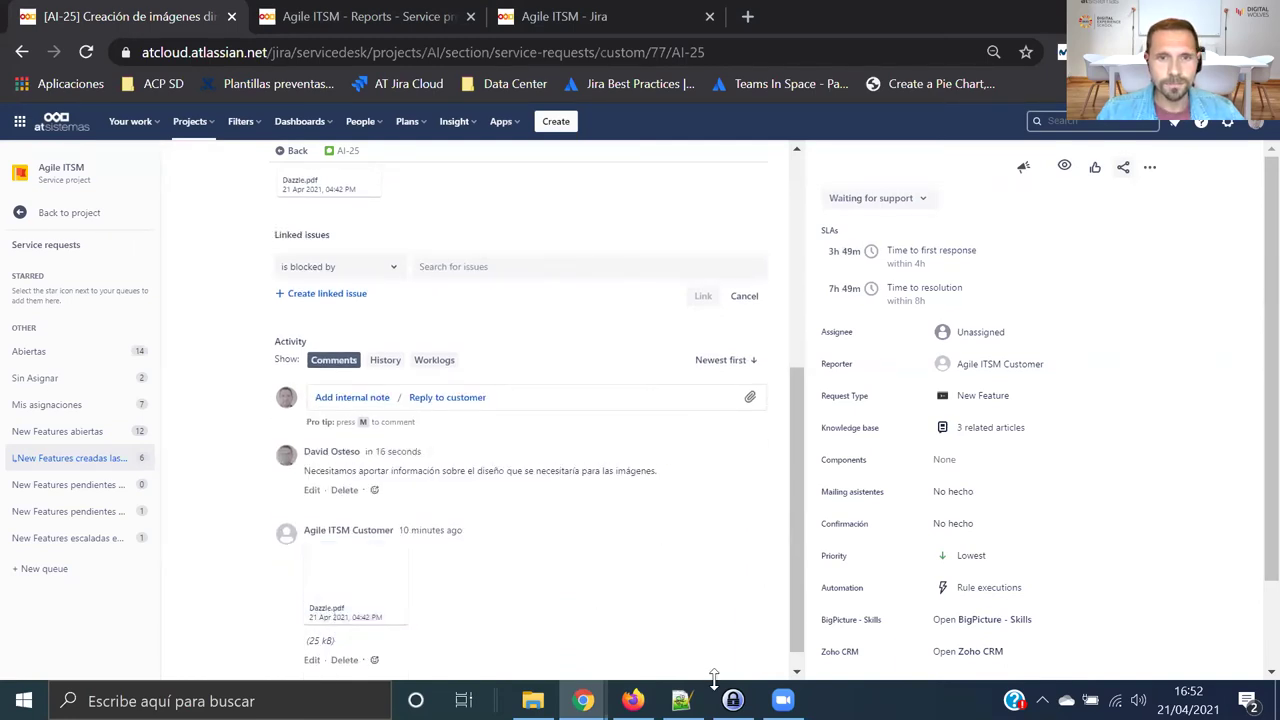
# Step: Switch to the customer portal in Firefox and open the request "Creación de imágenes dinámicas con Dazzle"
pyautogui.moveTo(633, 700)
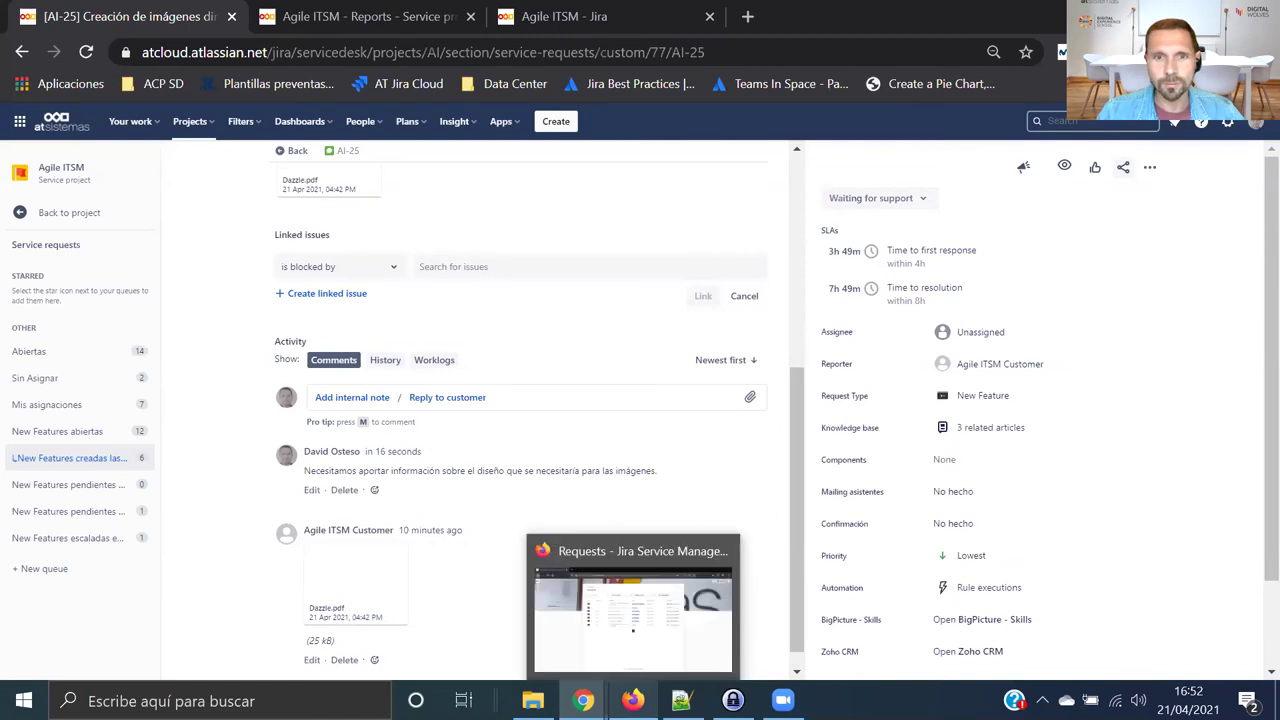
pyautogui.click(585, 632)
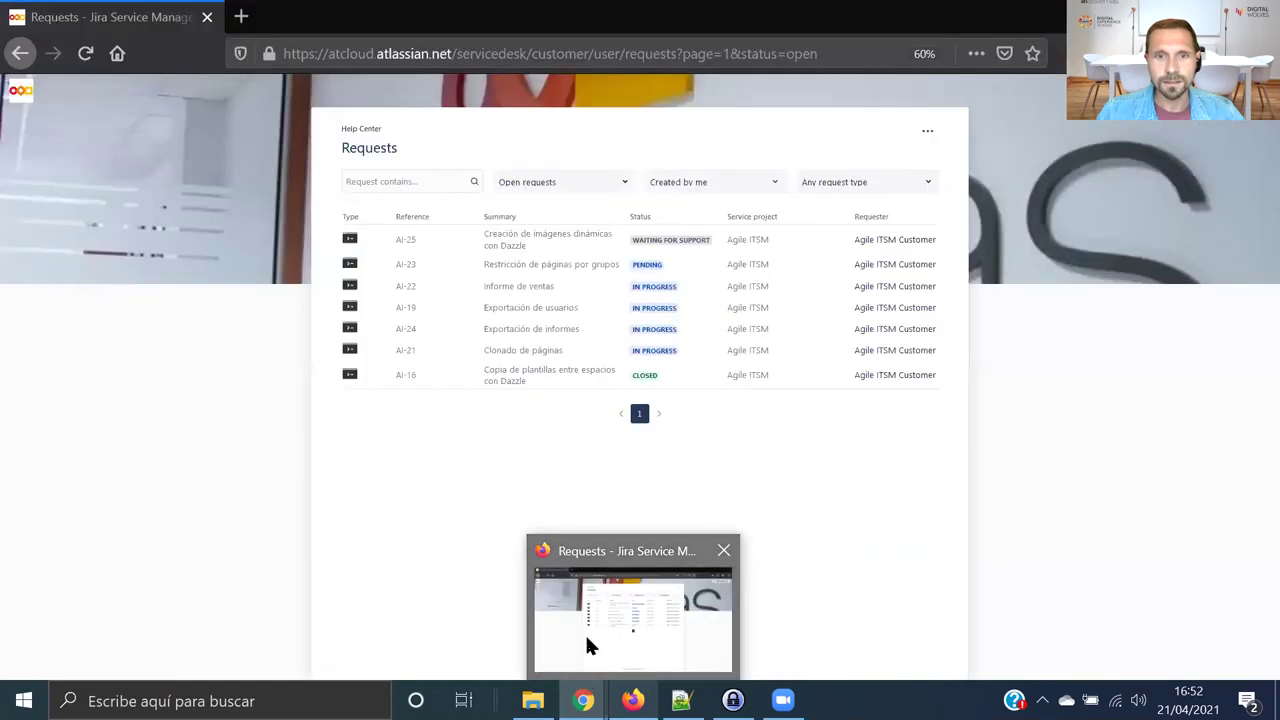
pyautogui.click(518, 238)
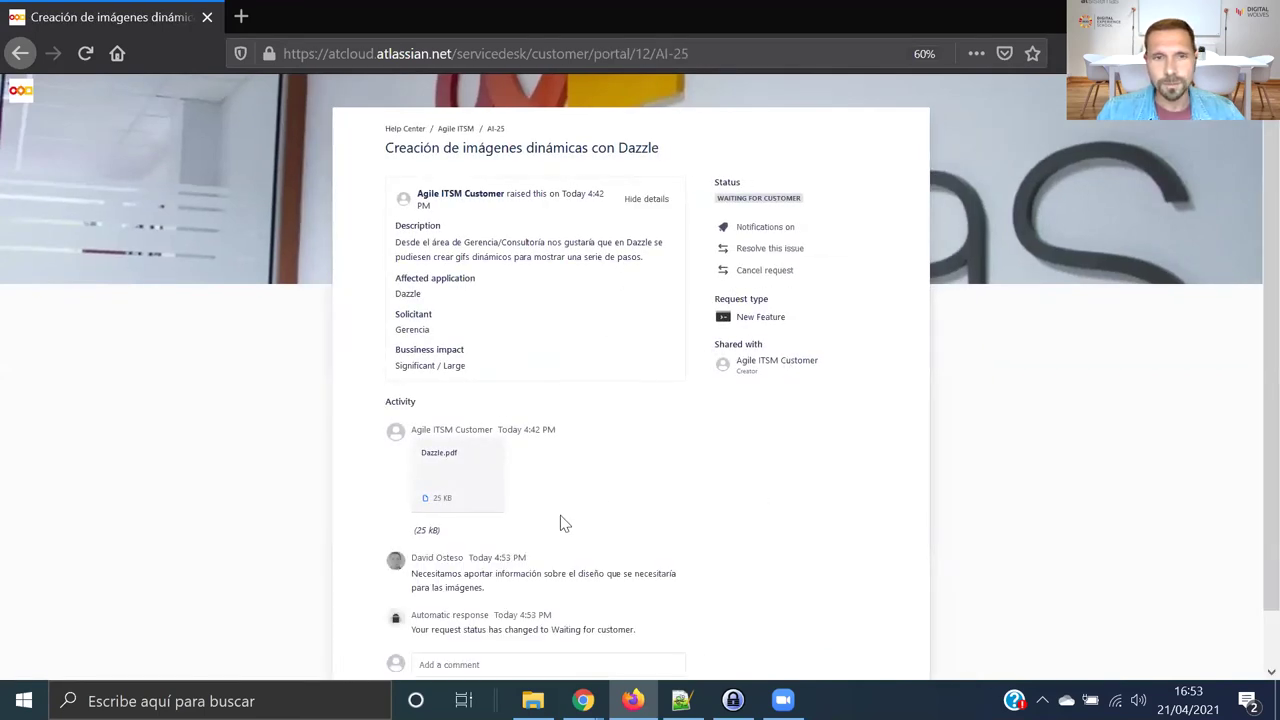
# Step: Check the request's status and the agent's comment in the customer portal
pyautogui.moveTo(815, 200); pyautogui.dragTo(716, 198)
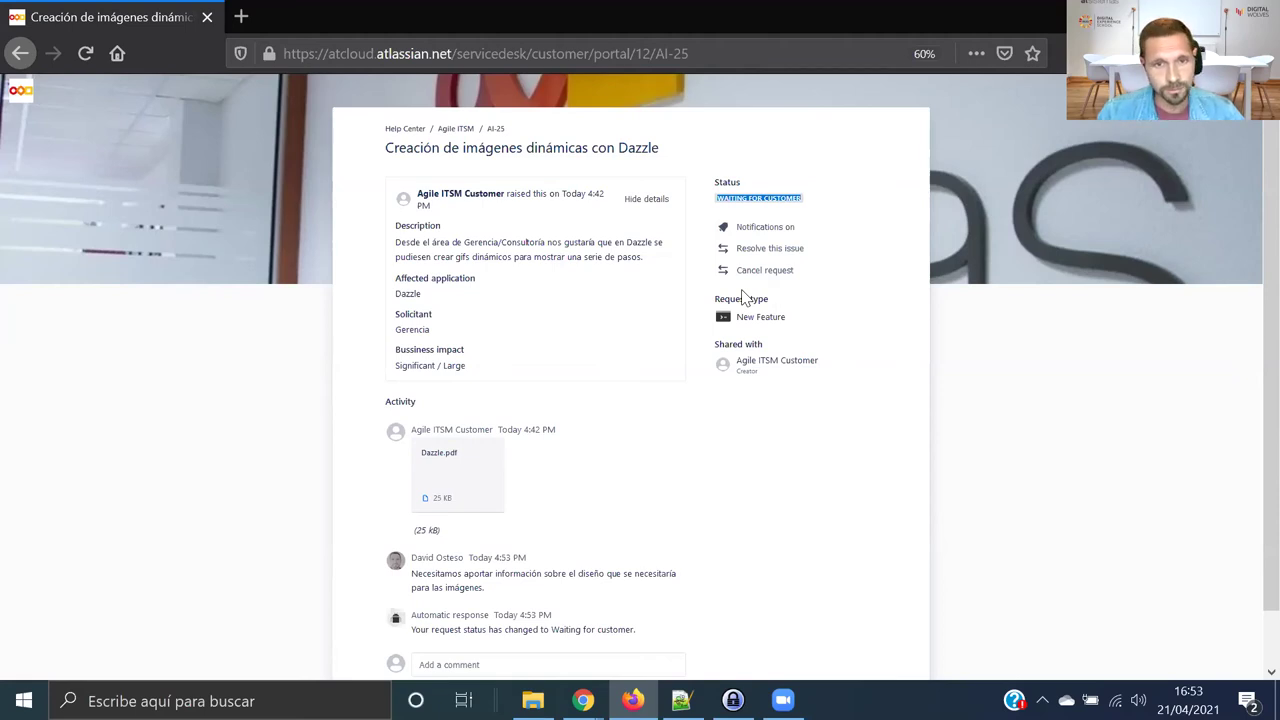
pyautogui.click(830, 546)
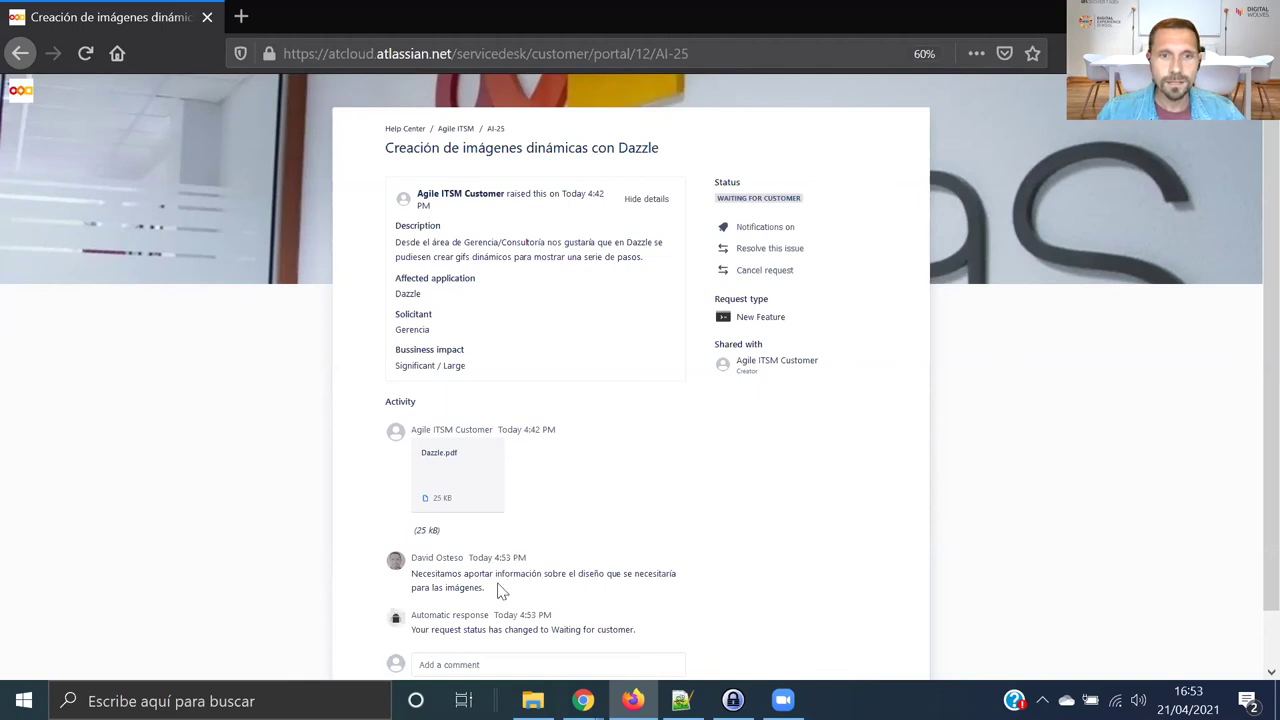
pyautogui.moveTo(497, 592); pyautogui.dragTo(737, 541)
pyautogui.click(737, 541)
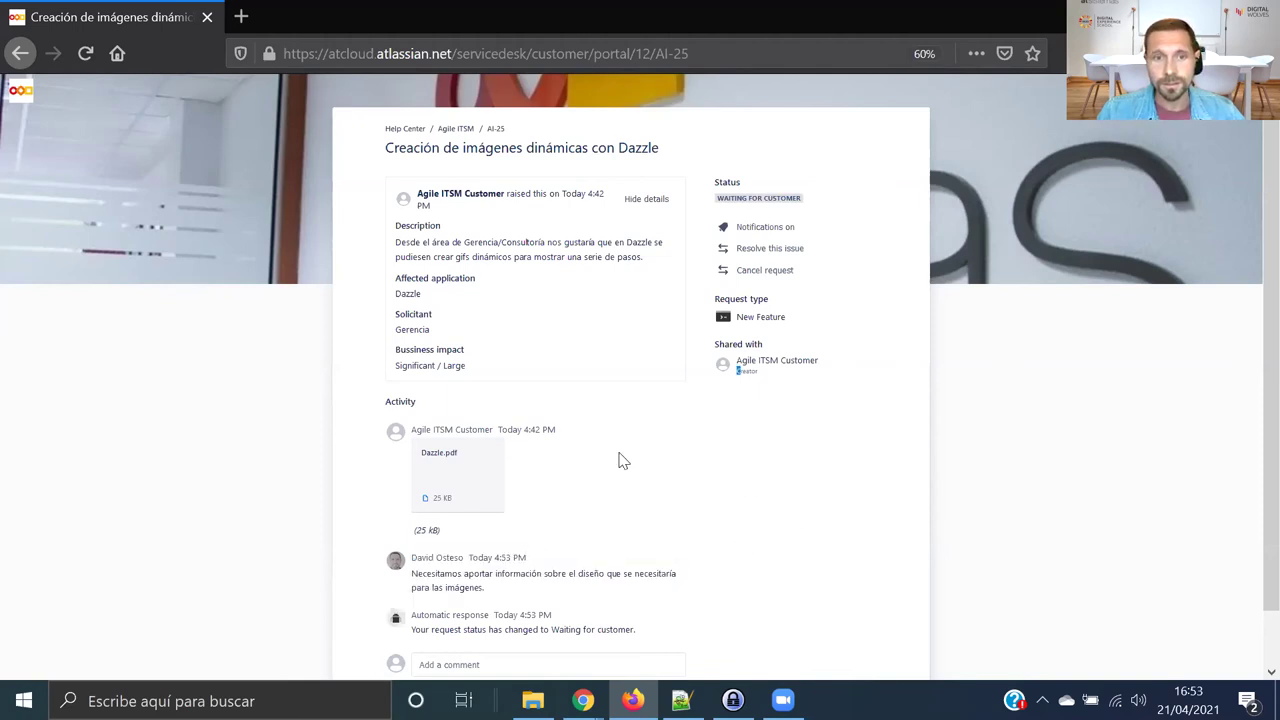
# Step: Answer the agent with the comment "El diseño sería apaisado y el tamaño de las imágenes sería 800x600 pixels." as the customer
pyautogui.scroll(-1, 518, 603)
pyautogui.click(500, 606)
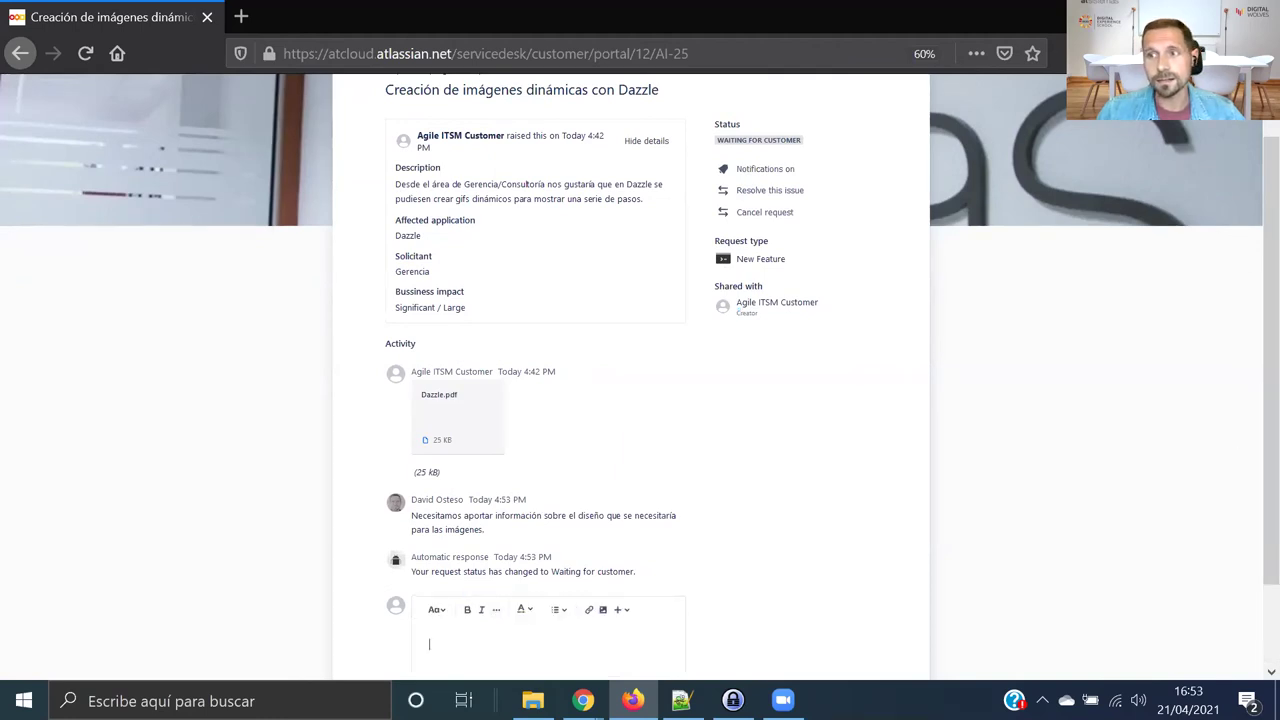
pyautogui.hotkey('alt', 'Tab')
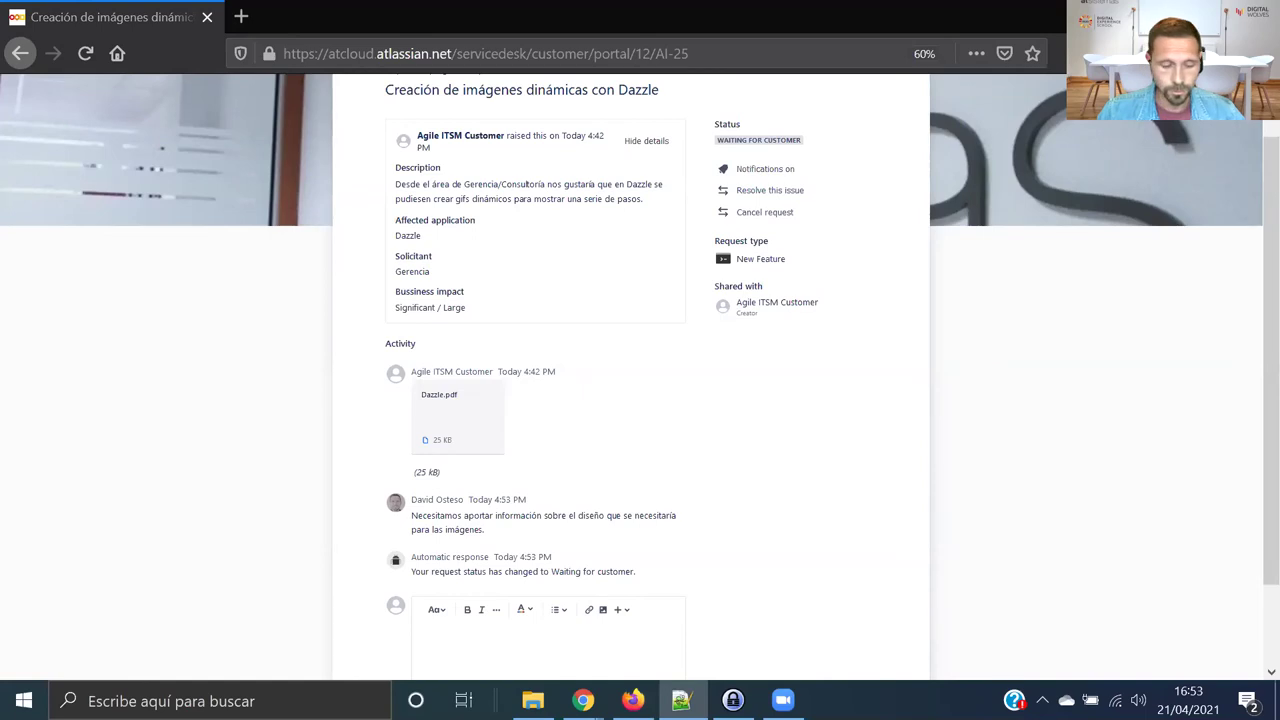
pyautogui.click(518, 640)
pyautogui.write('El diseño sería apaisado y el tamaño de las imágenes sería 800x600 pixels.')
pyautogui.scroll(-2, 600, 600)
pyautogui.click(426, 605)
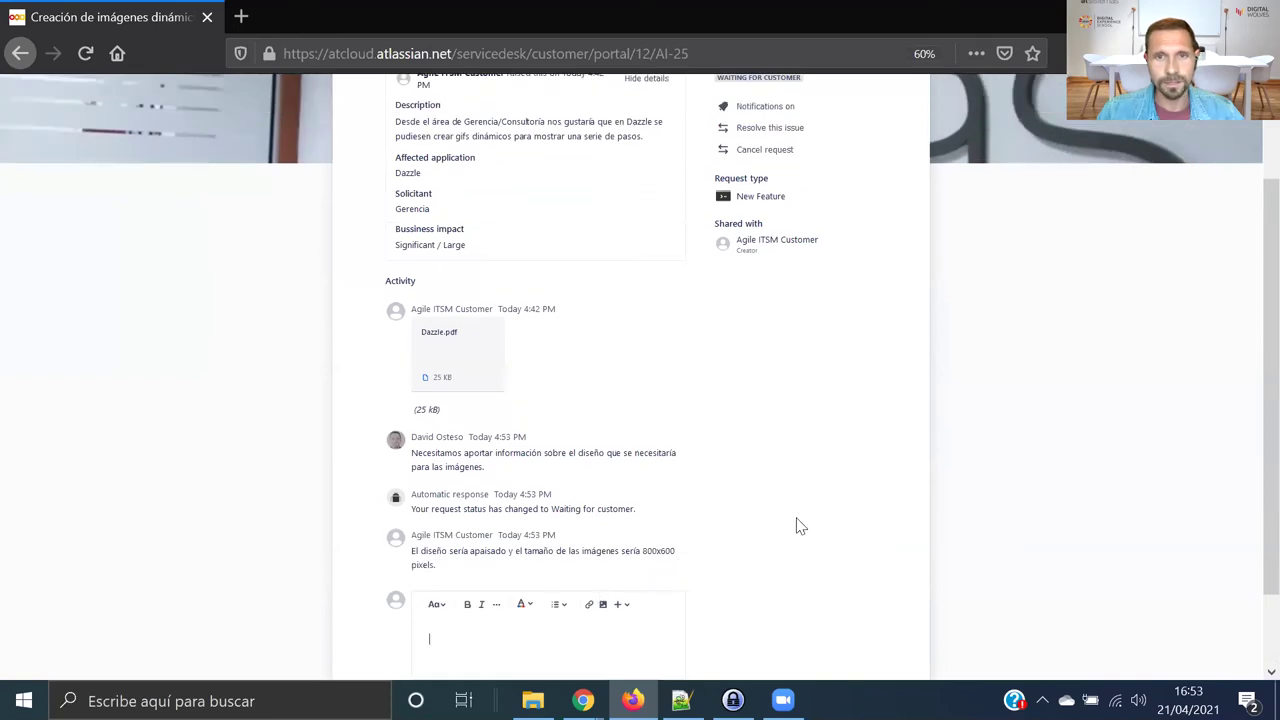
# Step: Switch back to the agent's view of the request in Chrome and reload the page
pyautogui.scroll(2, 797, 530)
pyautogui.hotkey('alt', 'Tab')
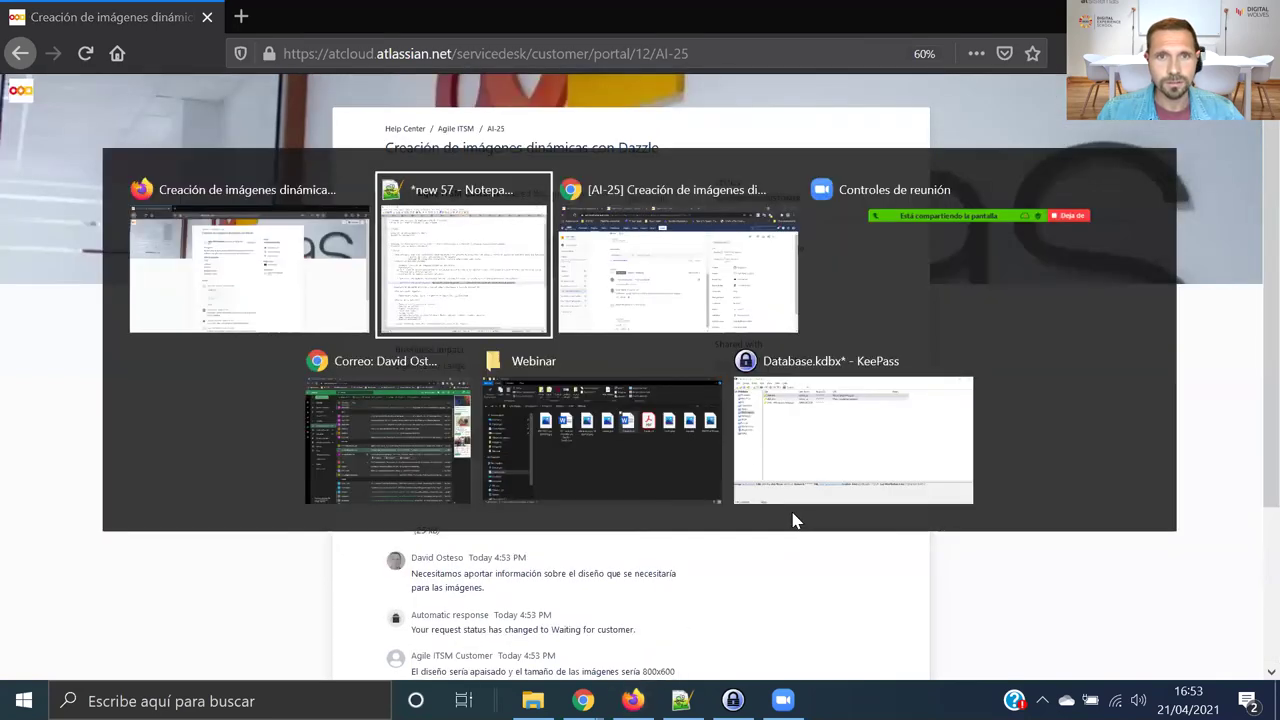
pyautogui.hotkey('alt', 'Tab')
pyautogui.hotkey('alt', 'Tab')
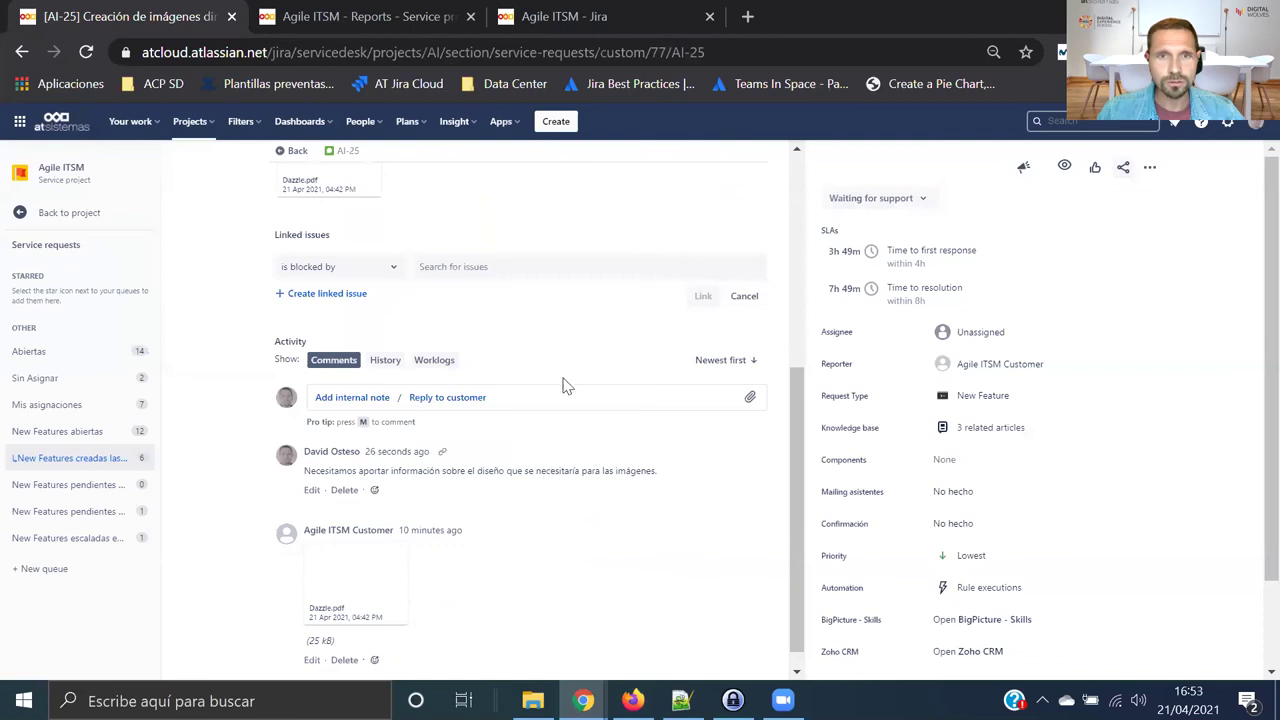
pyautogui.scroll(4, 580, 378)
pyautogui.press('F5')
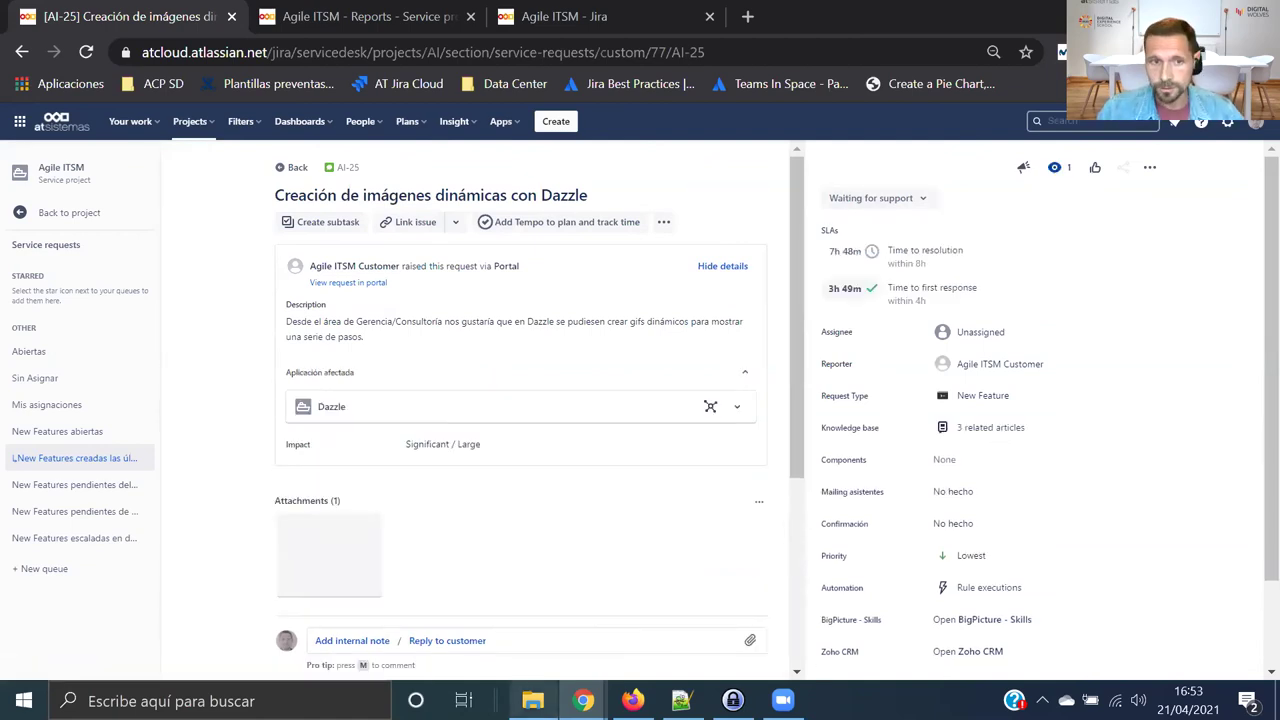
# Step: Switch to the Outlook inbox, read the newest notification e-mail about AI-25, and return to the request in Jira
pyautogui.moveTo(583, 700)
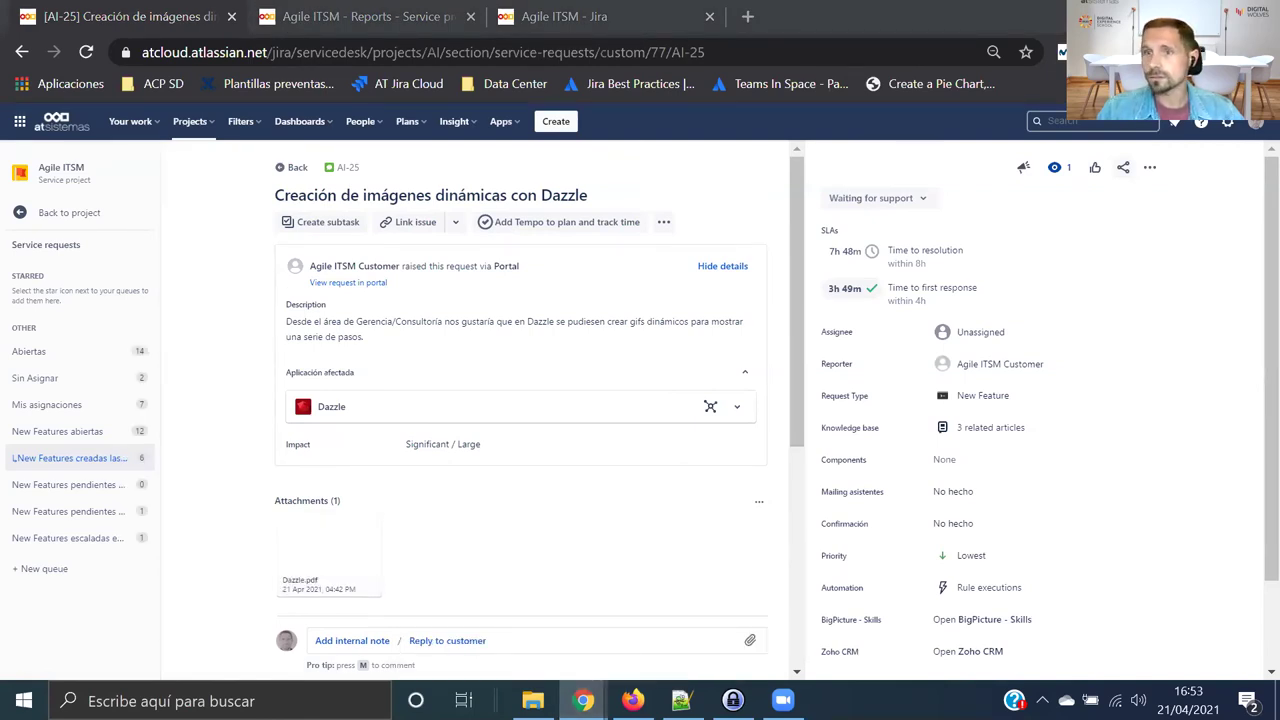
pyautogui.doubleClick(809, 391)
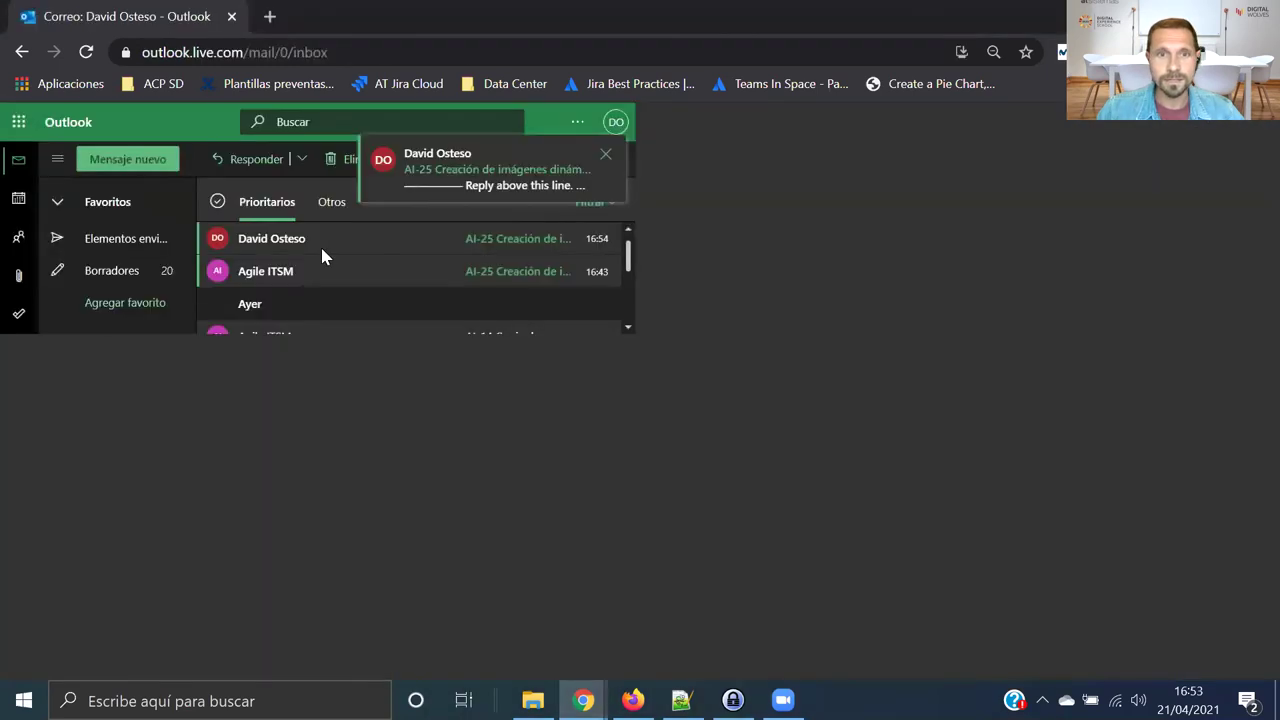
pyautogui.click(575, 245)
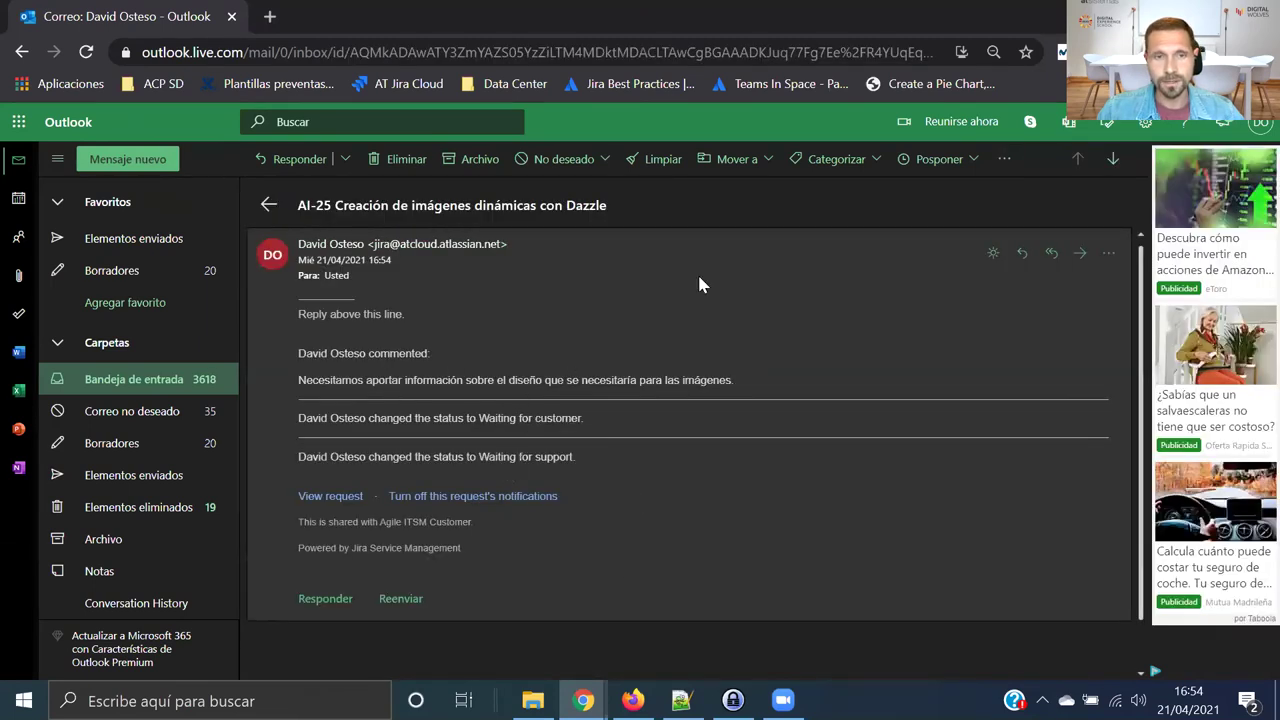
pyautogui.hotkey('alt', 'Tab')
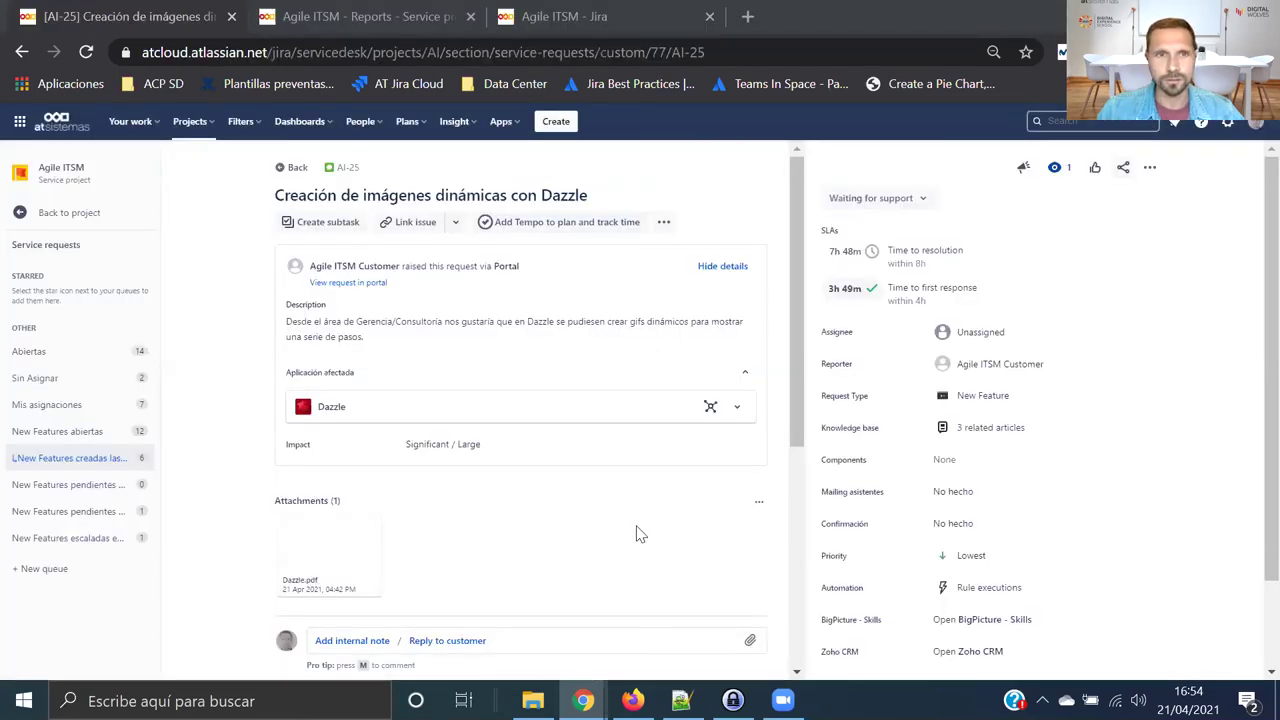
# Step: Escalate request AI-25 and assign it to yourself, without adding a comment
pyautogui.click(921, 200)
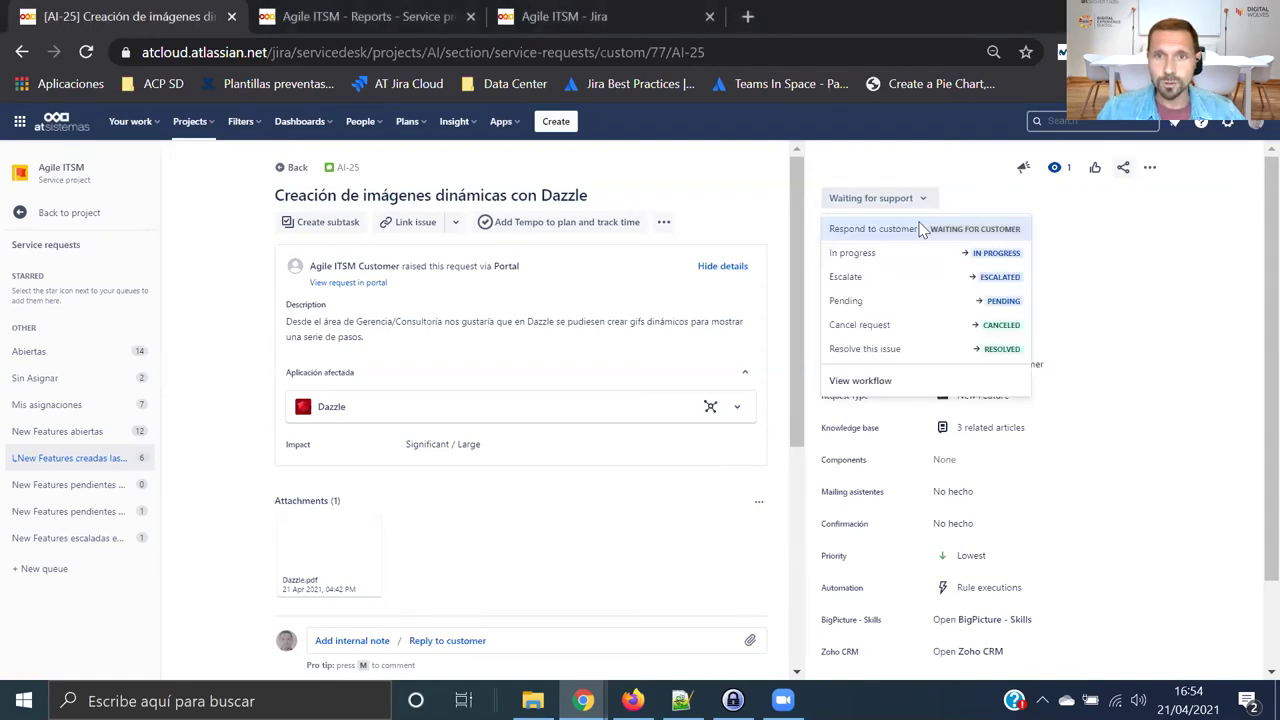
pyautogui.click(872, 276)
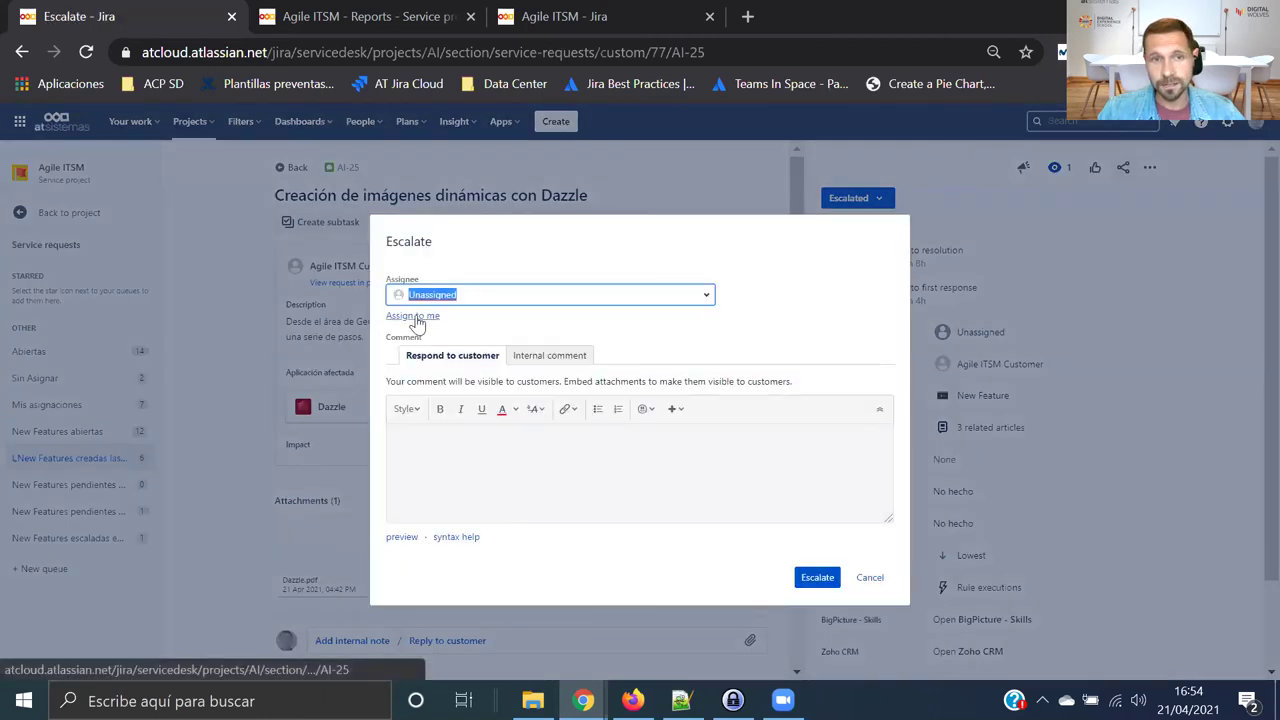
pyautogui.click(416, 316)
pyautogui.click(816, 580)
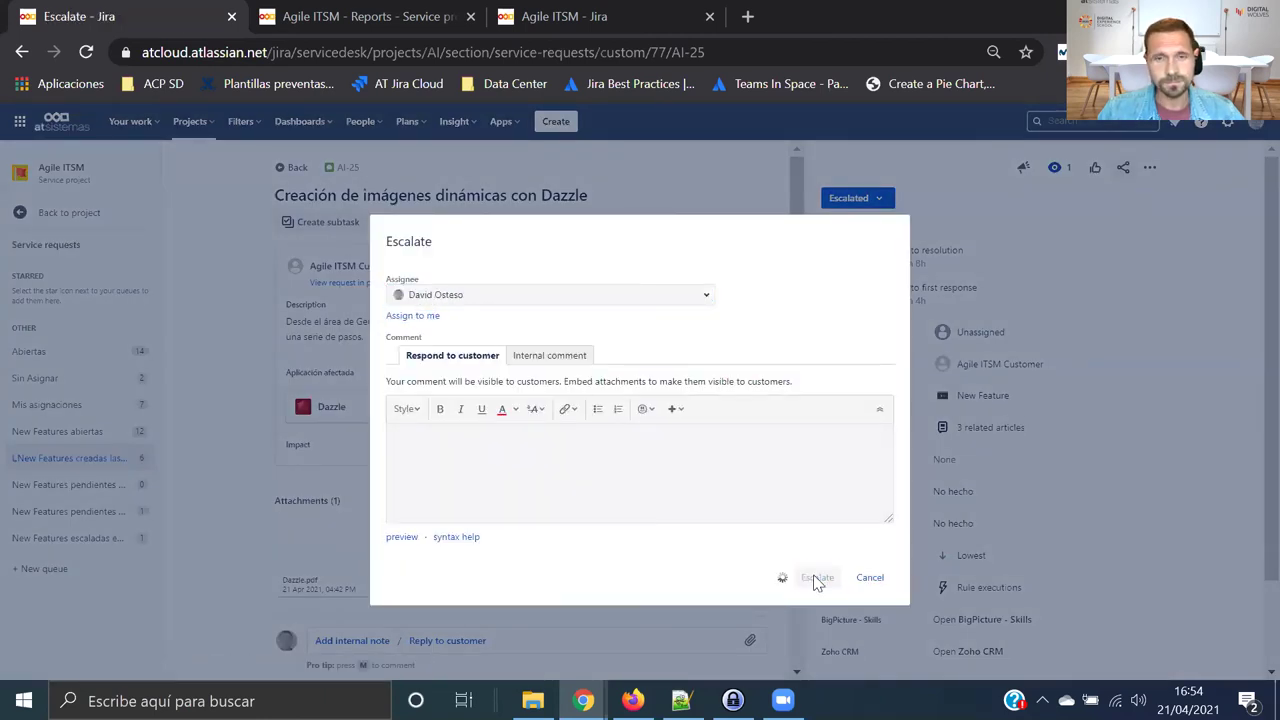
# Step: Reload the escalated request and examine its comments, SLAs and linked development issue
pyautogui.scroll(-3, 522, 428)
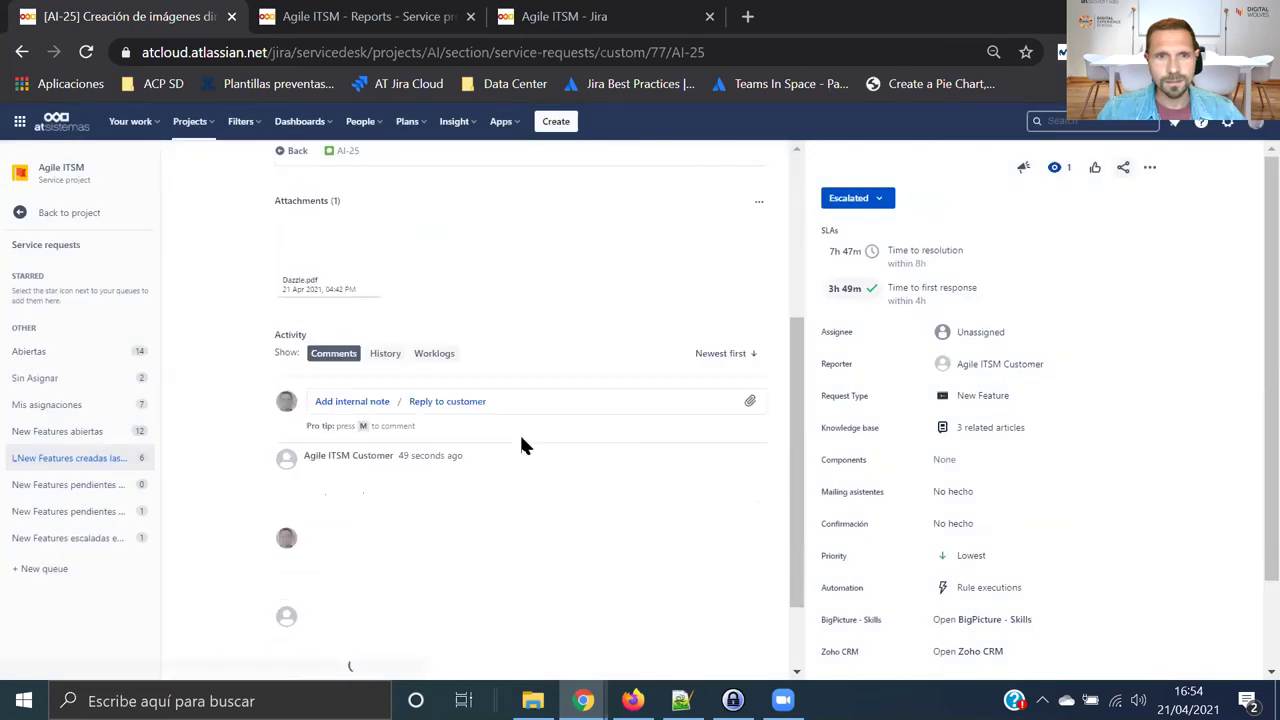
pyautogui.scroll(5, 540, 420)
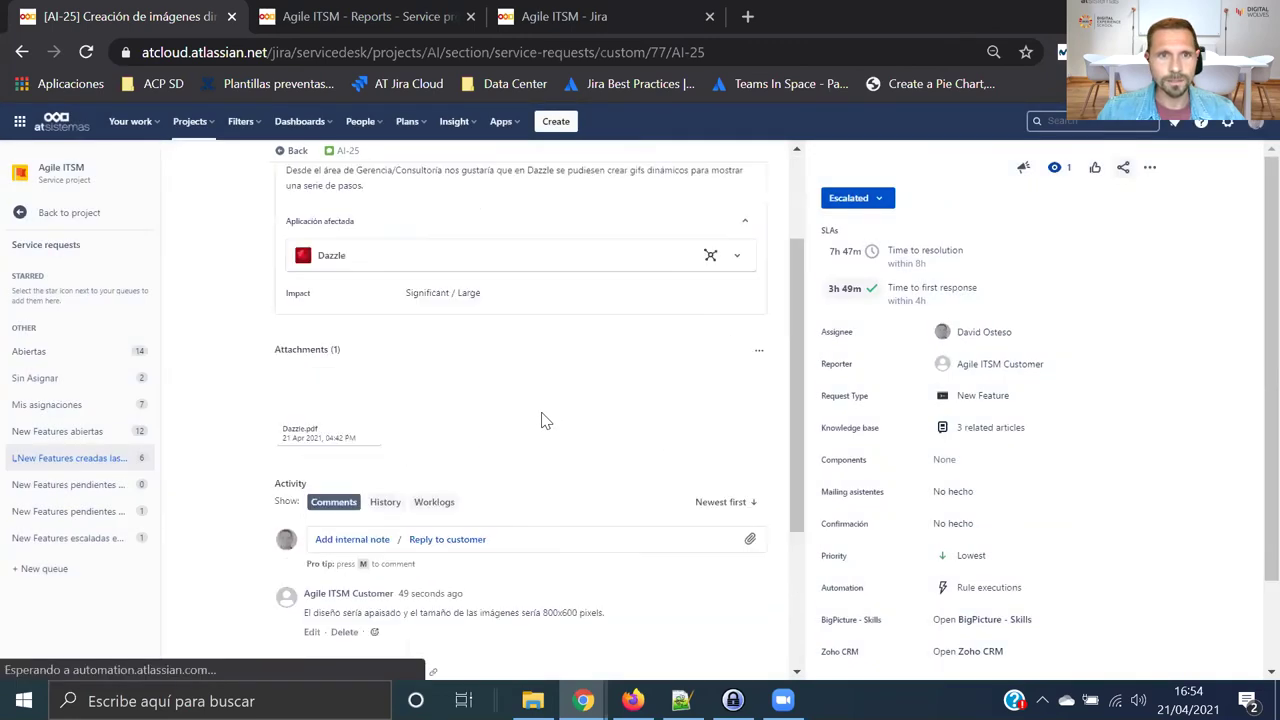
pyautogui.scroll(-3, 540, 420)
pyautogui.scroll(3, 538, 418)
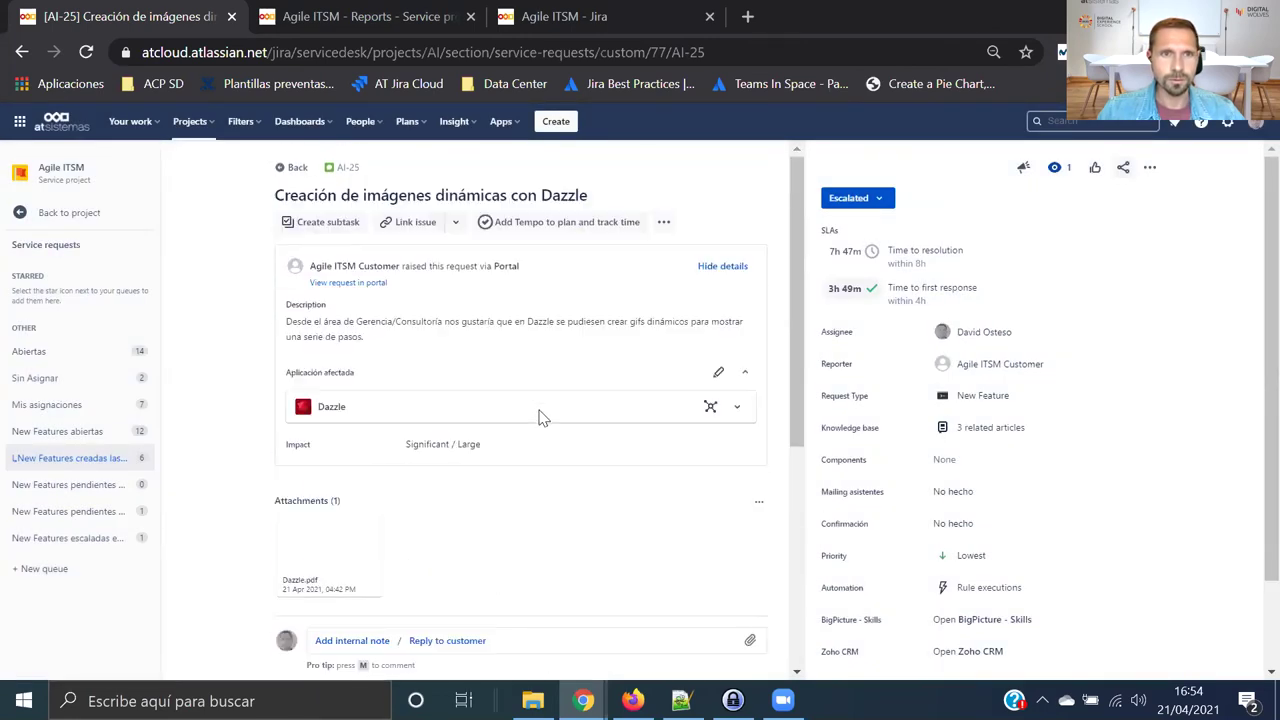
pyautogui.press('F5')
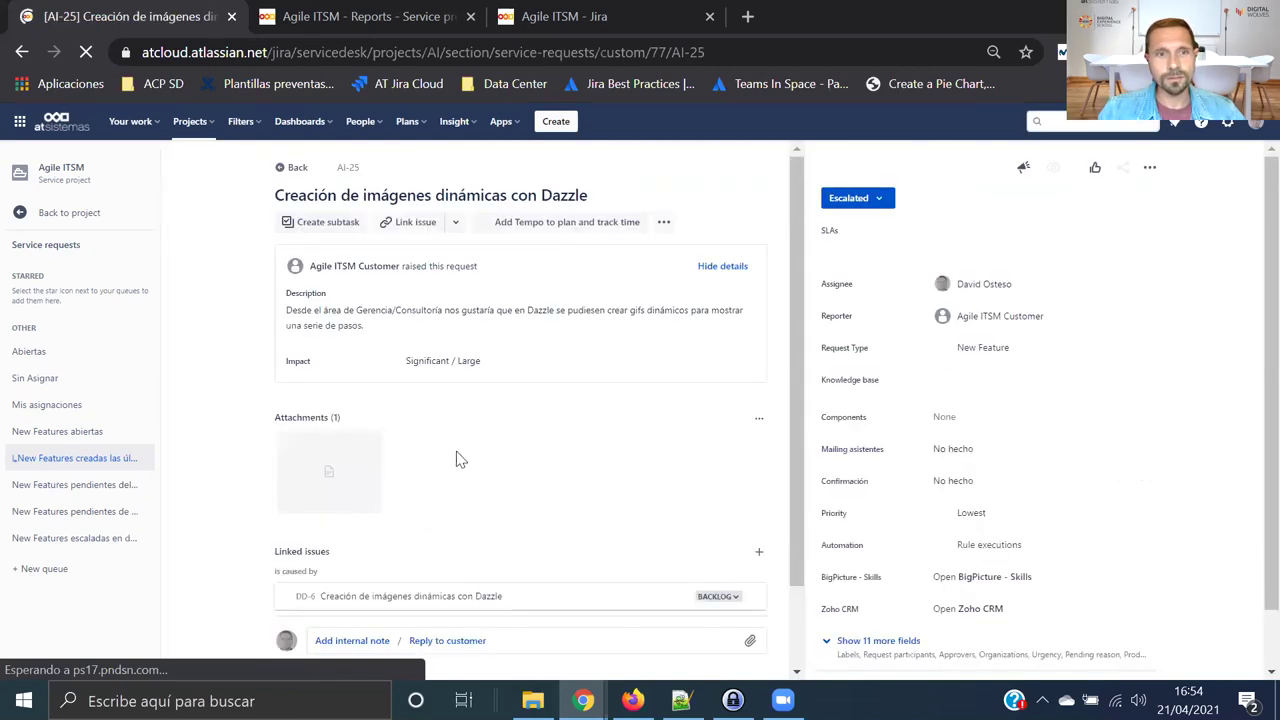
pyautogui.scroll(-1, 455, 459)
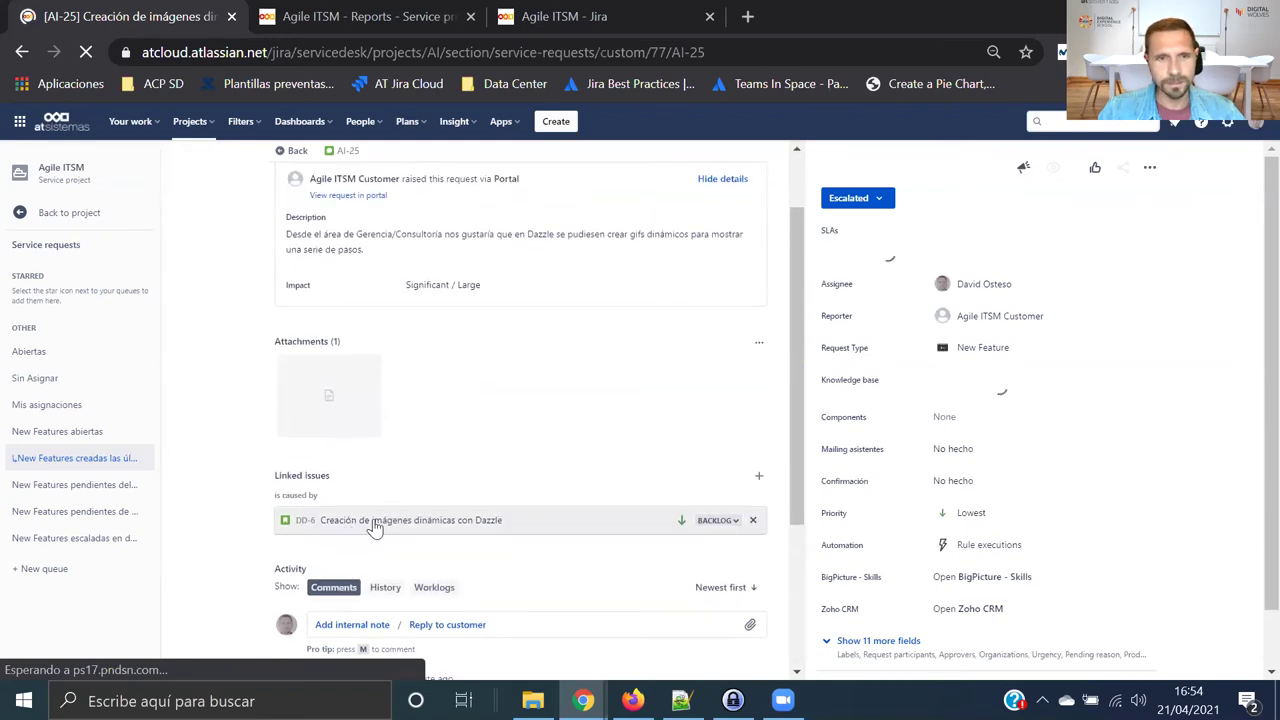
pyautogui.scroll(-1, 383, 512)
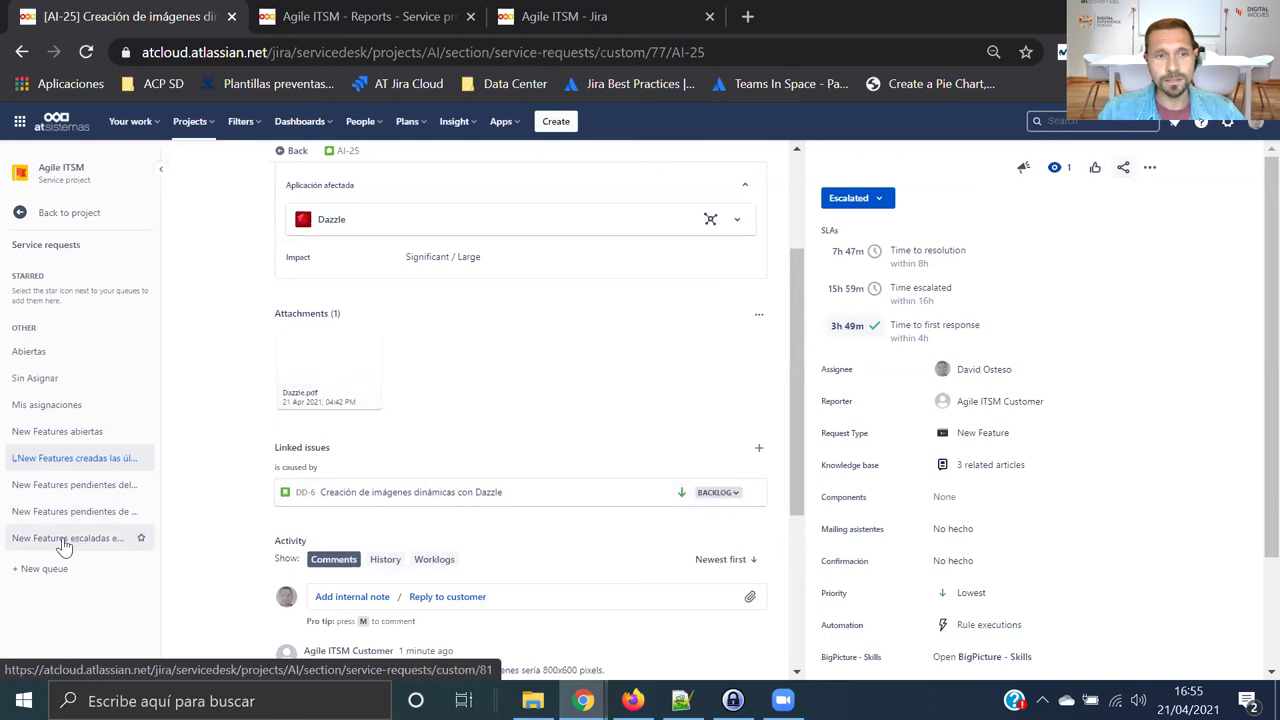
# Step: Go to the queue "New Features escaladas en desarrollo" and open "Creación de imágenes dinámicas con Dazzle" from it
pyautogui.click(70, 545)
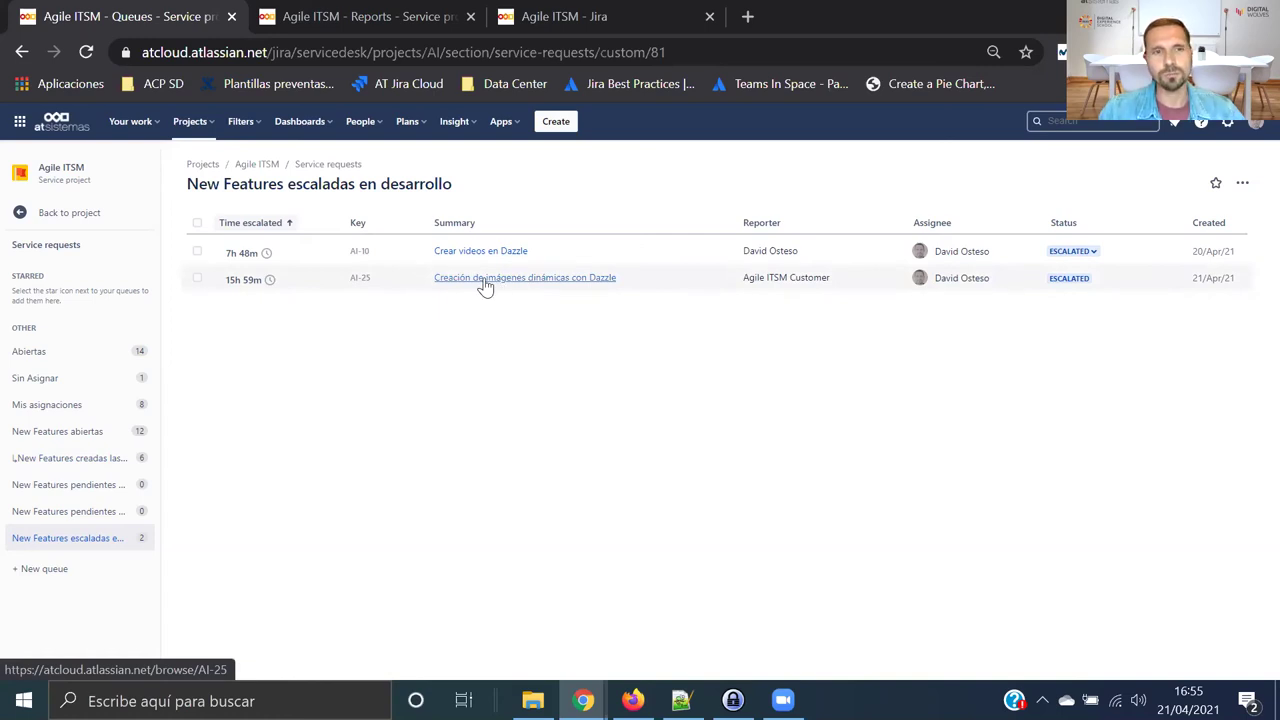
pyautogui.moveTo(266, 282)
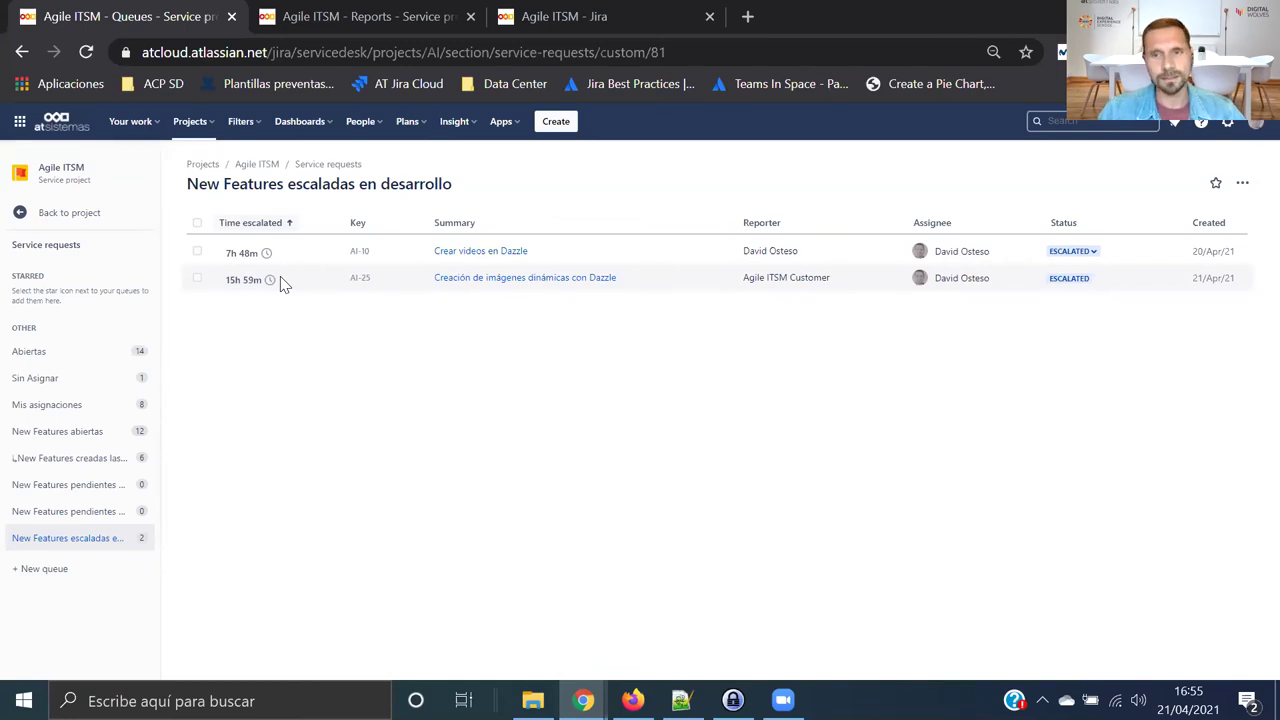
pyautogui.click(543, 283)
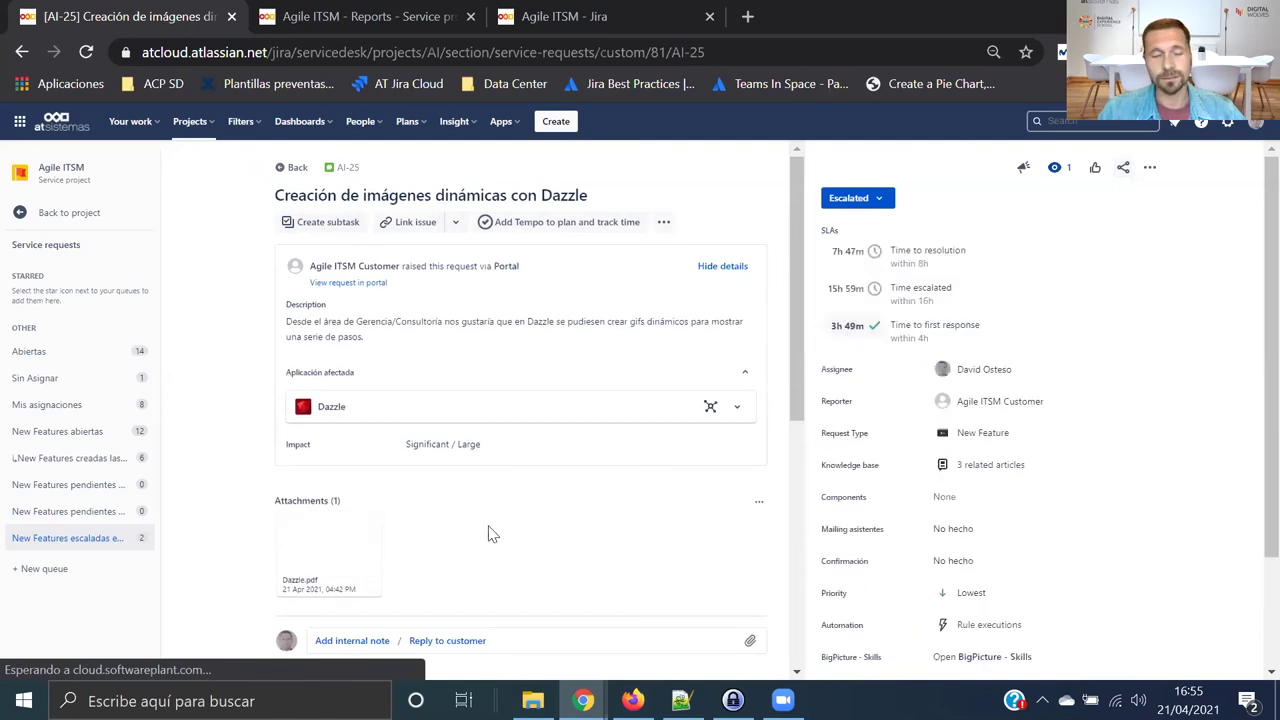
# Step: Open the linked issue DD-6 of the request in a new browser tab and go to it
pyautogui.scroll(-3, 517, 491)
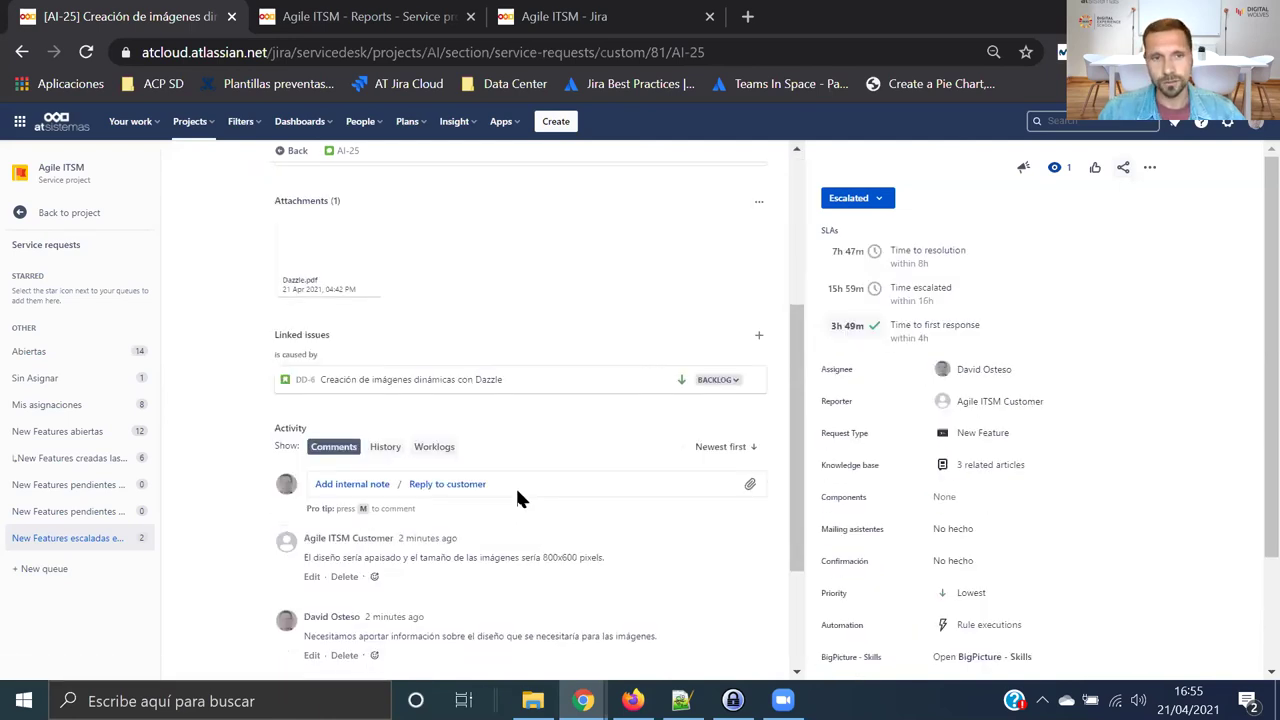
pyautogui.middleClick(296, 385)
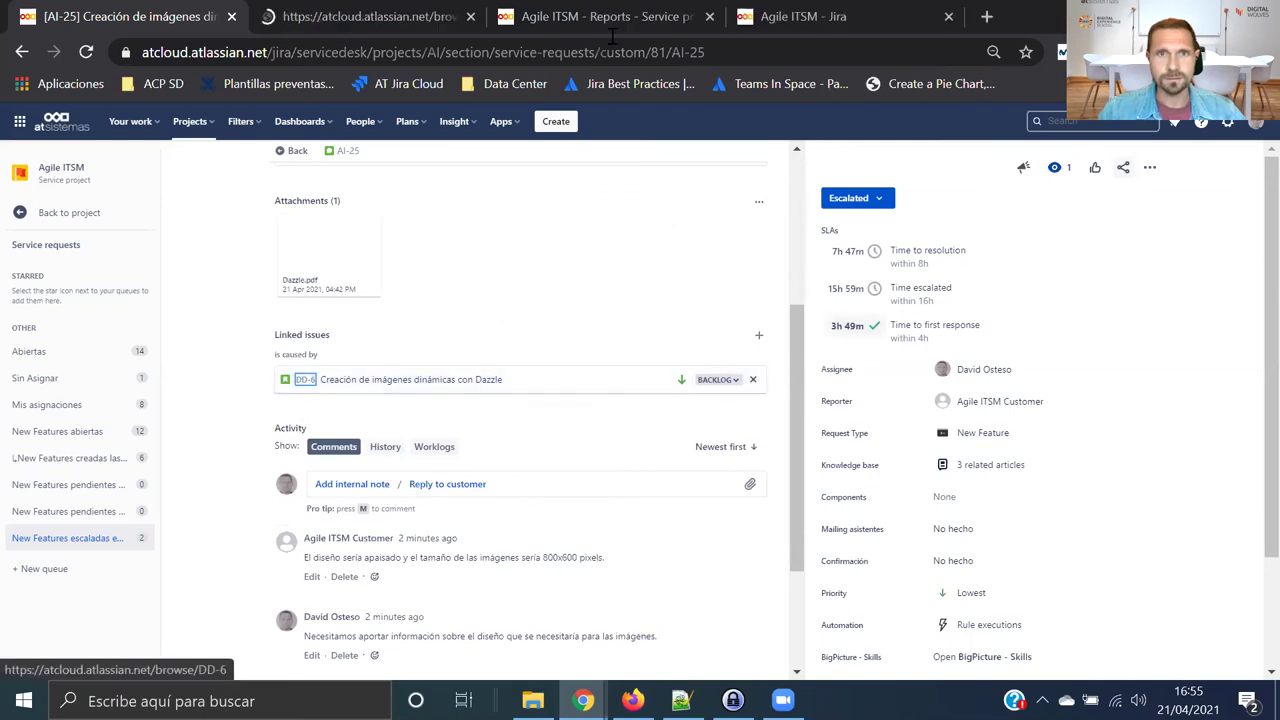
pyautogui.click(336, 18)
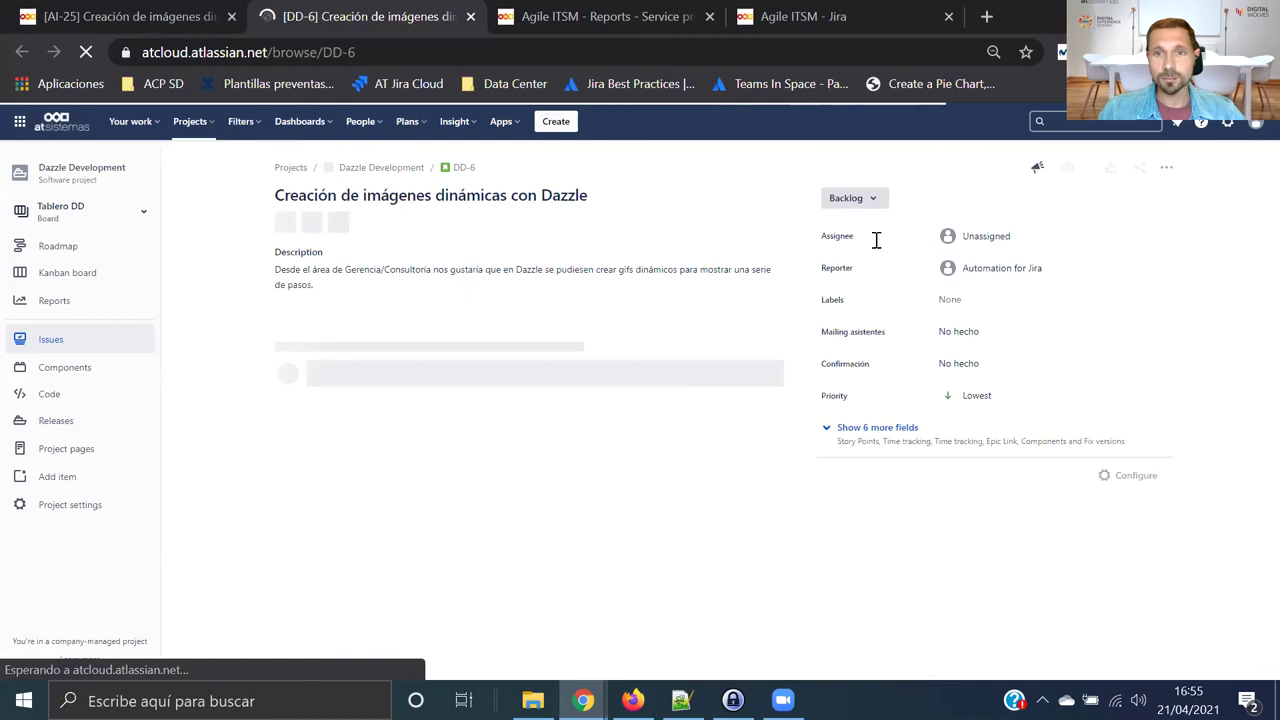
# Step: Move development issue DD-6 to Selected for Development and on to In Progress
pyautogui.click(874, 198)
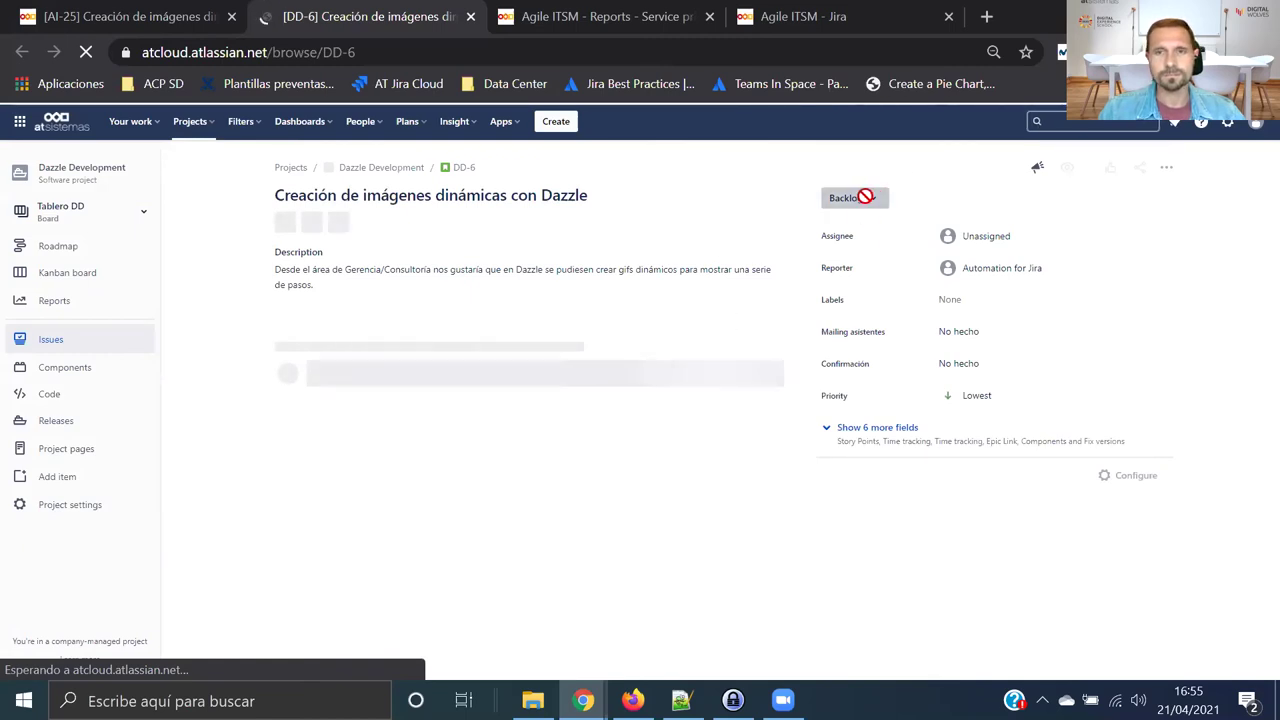
pyautogui.click(871, 200)
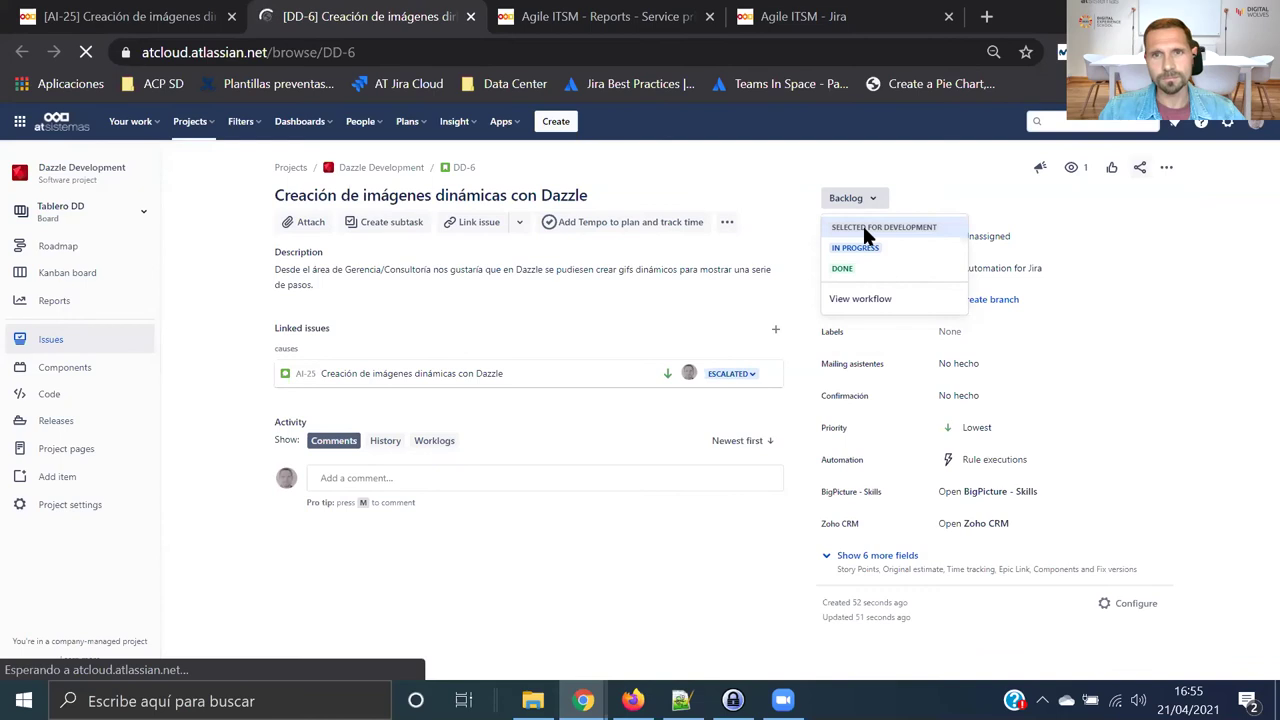
pyautogui.click(866, 229)
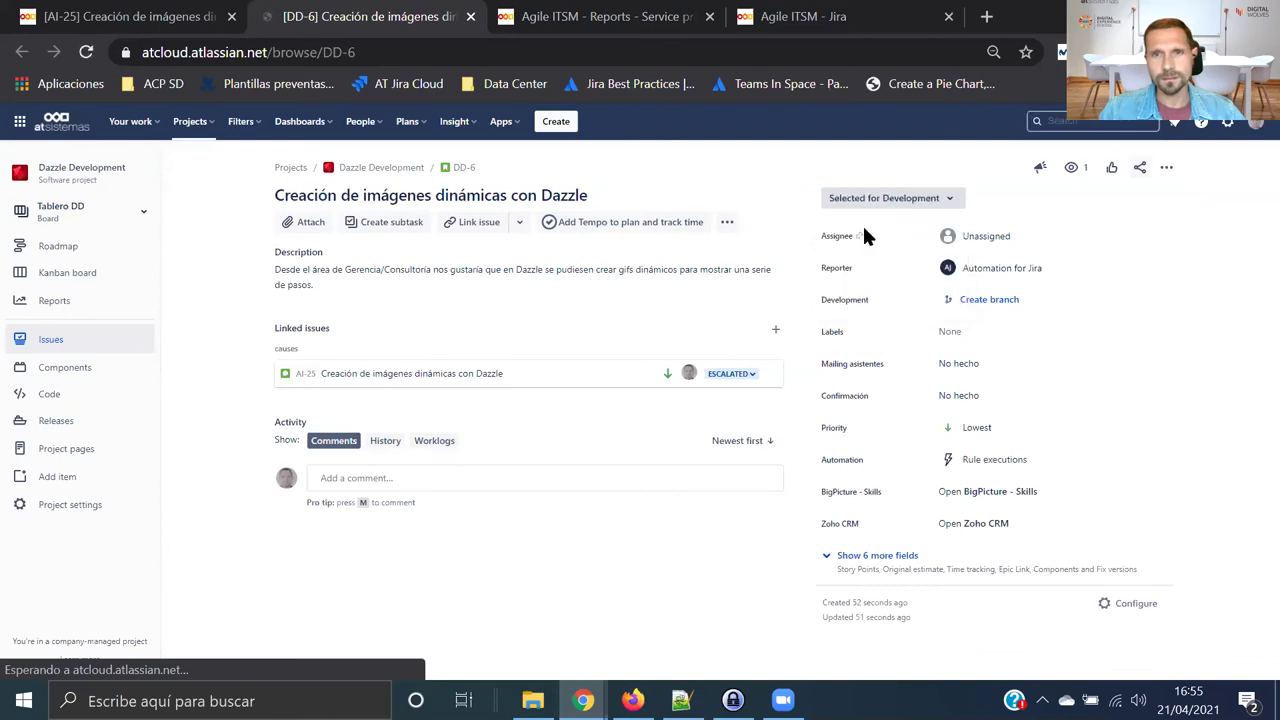
pyautogui.click(934, 201)
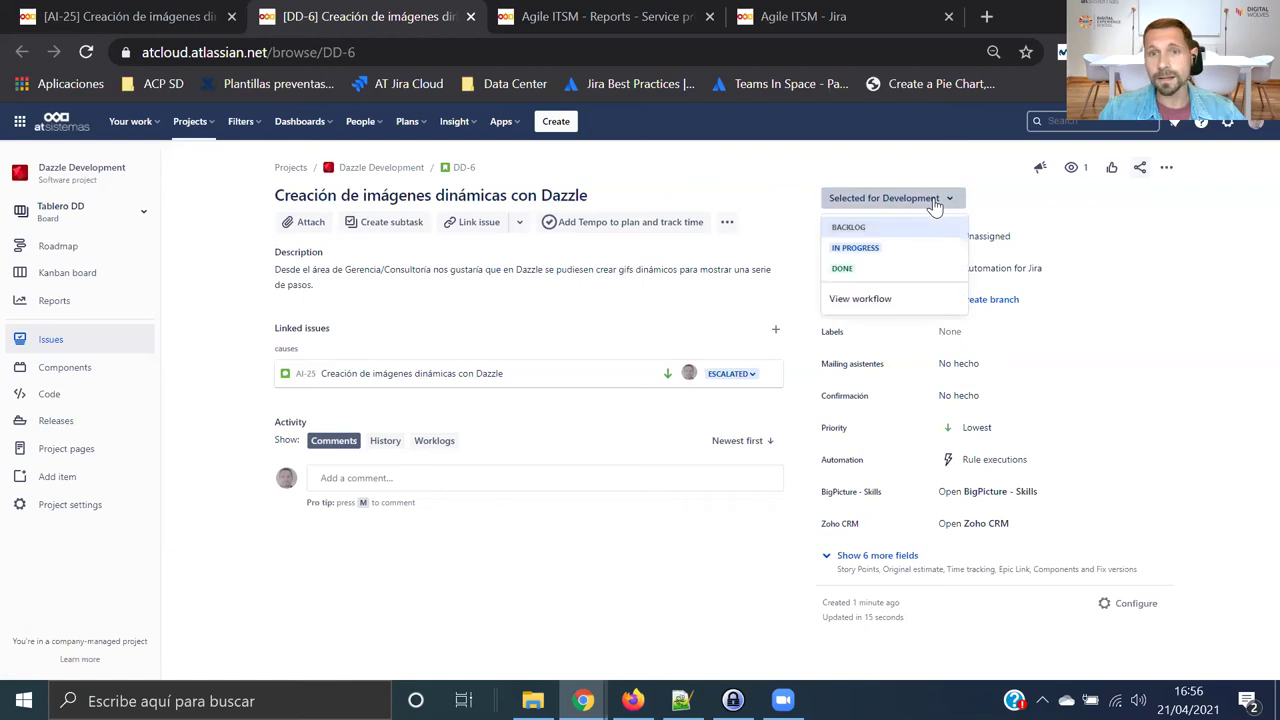
pyautogui.click(882, 254)
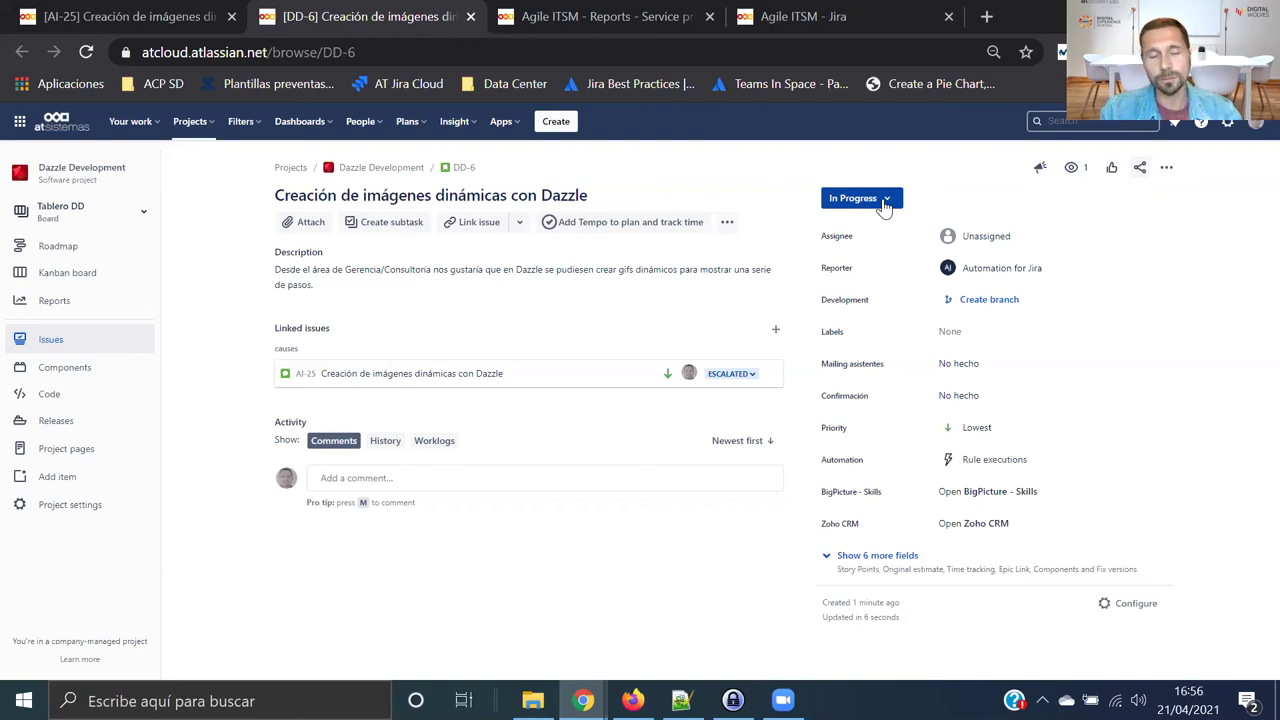
# Step: Return to request AI-25, reload it, and review its status, linked issue and latest comments
pyautogui.click(148, 26)
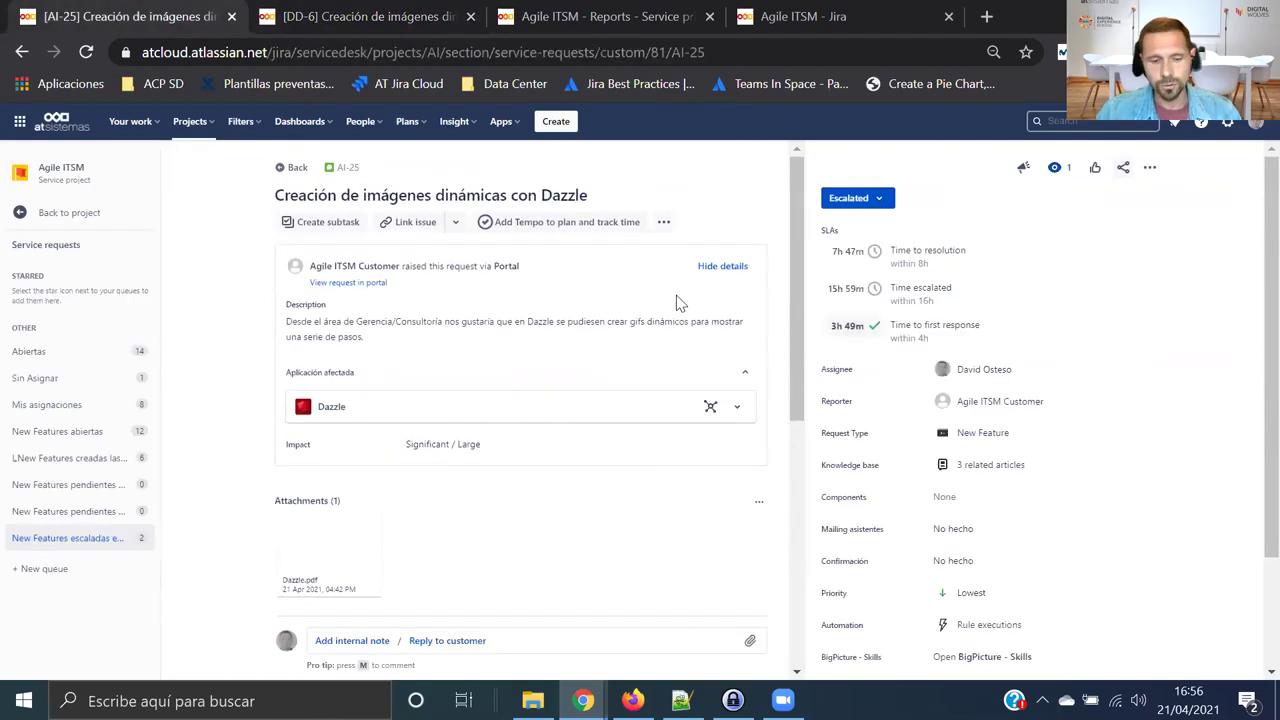
pyautogui.press('F5')
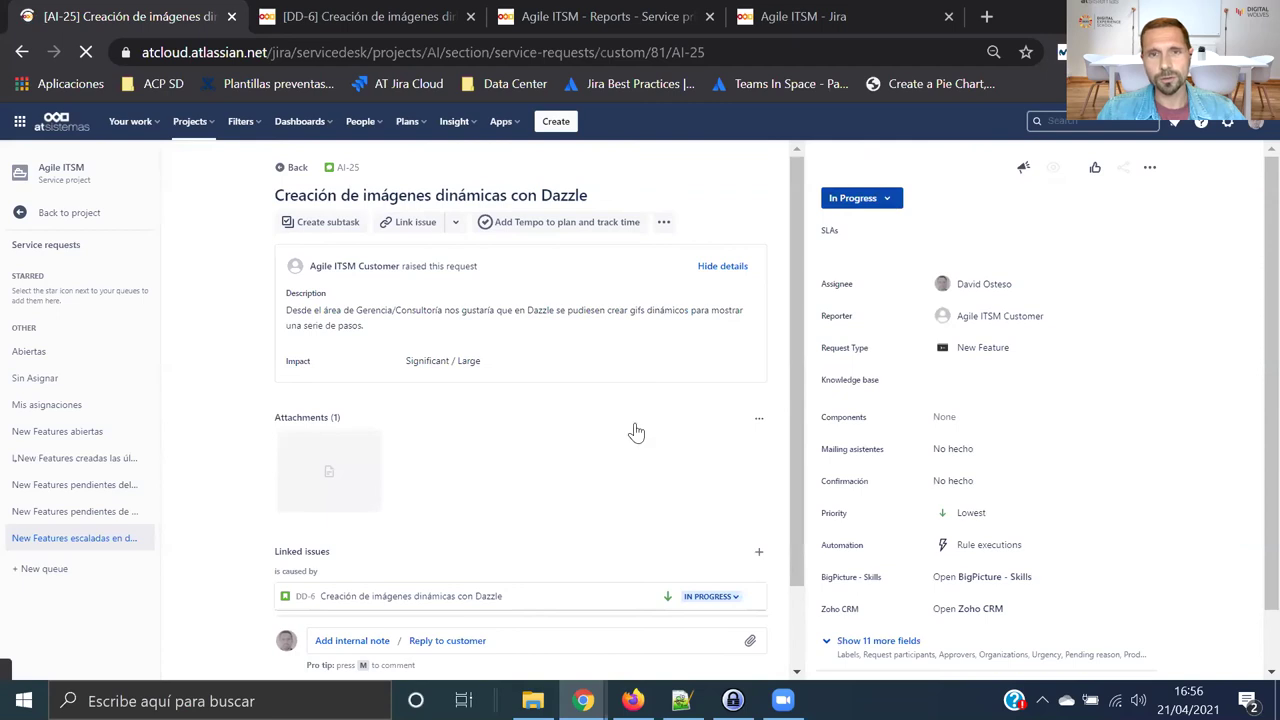
pyautogui.scroll(-1, 511, 417)
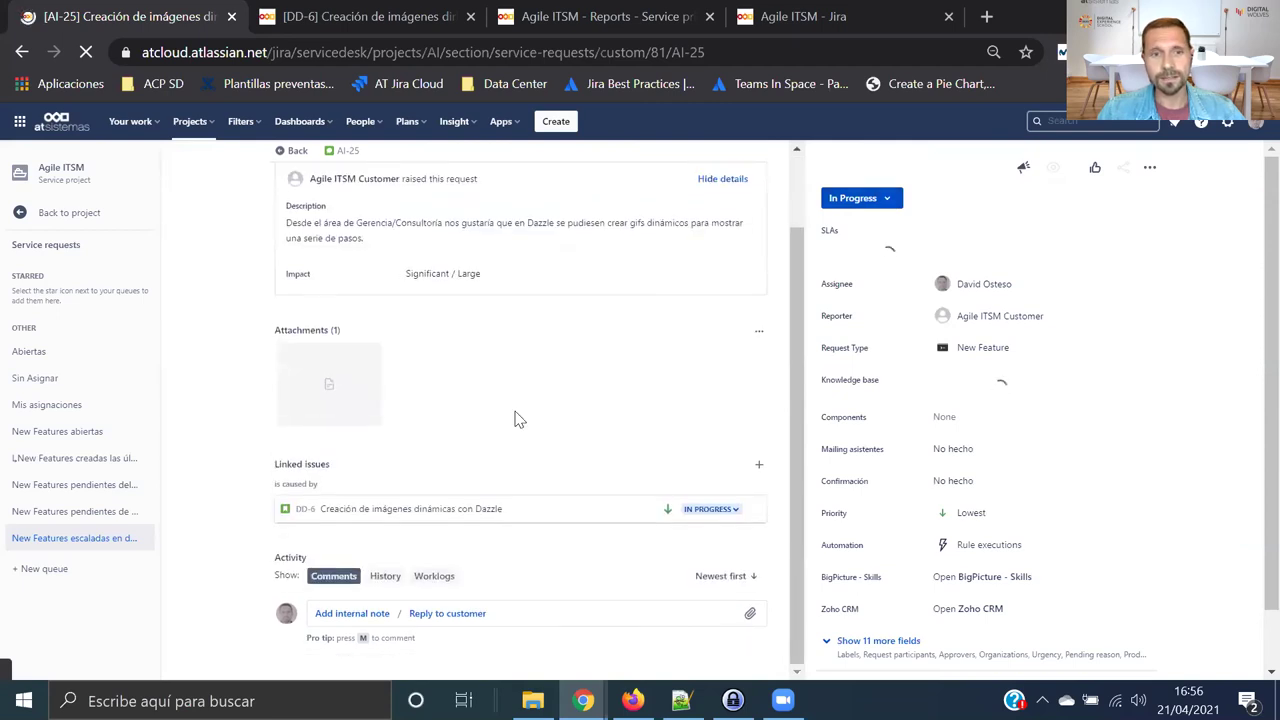
pyautogui.scroll(-4, 588, 385)
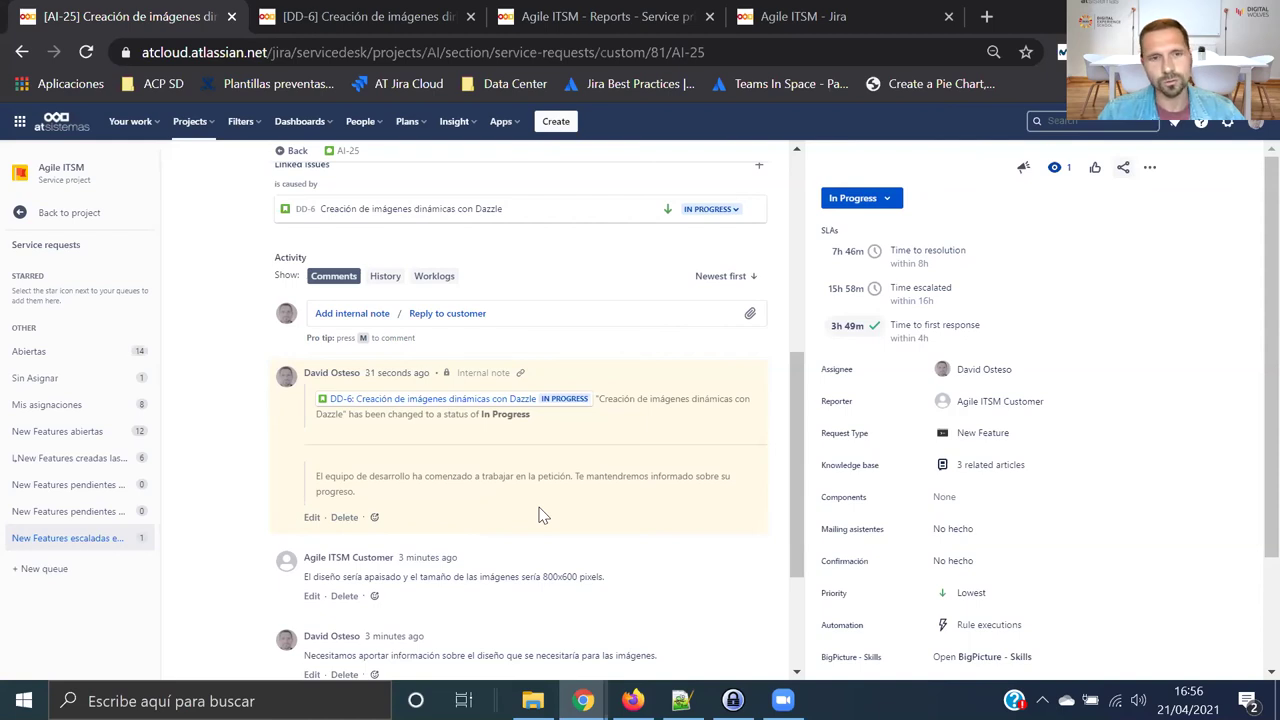
# Step: Go back to development issue DD-6 and set its status to Done
pyautogui.click(362, 16)
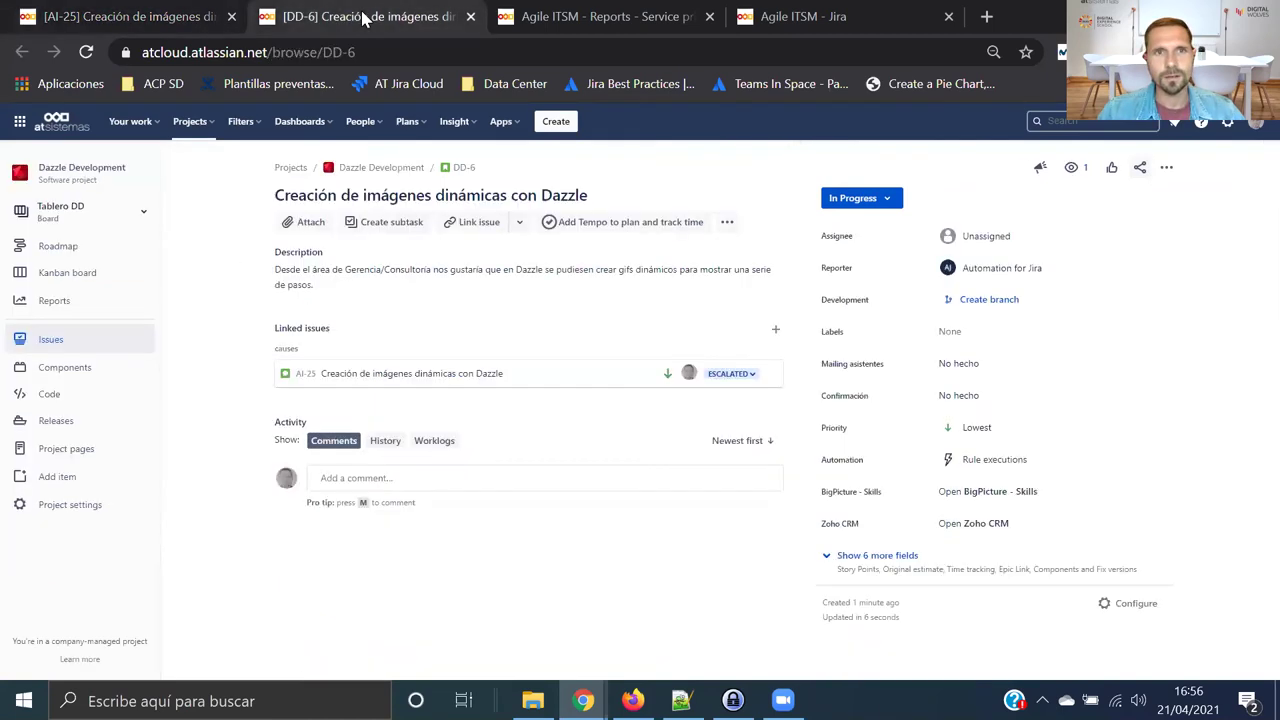
pyautogui.click(885, 198)
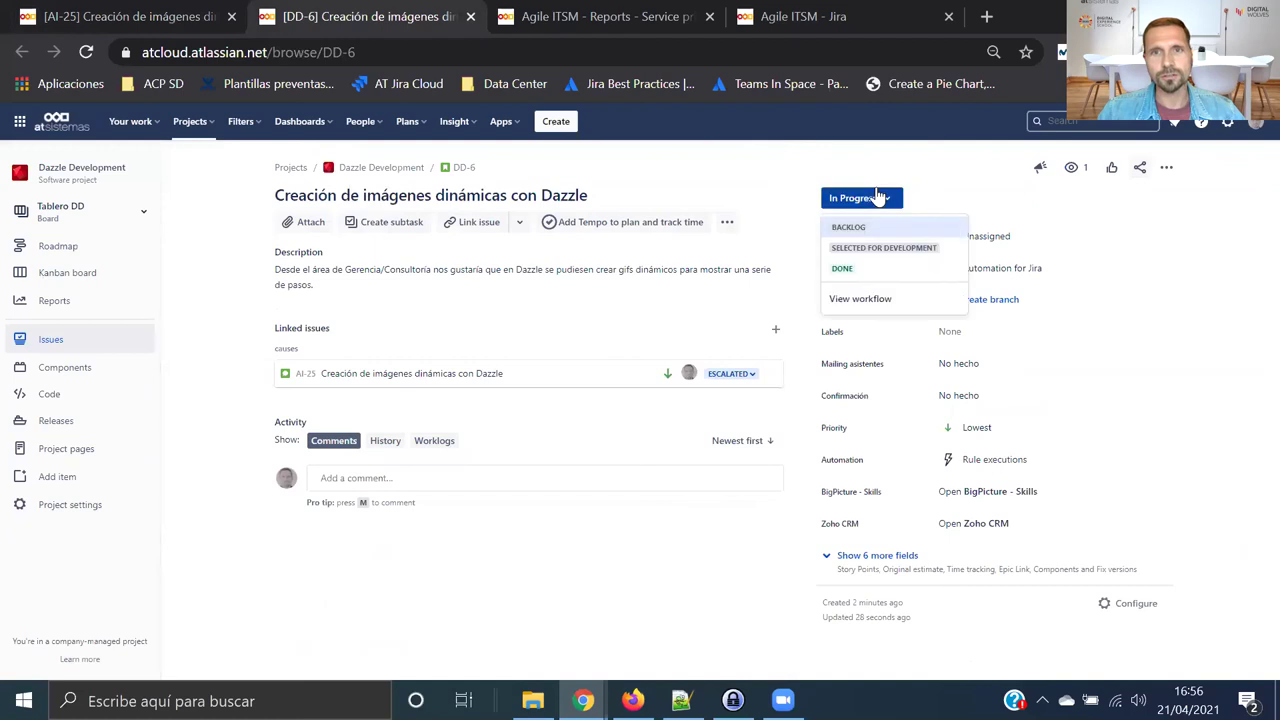
pyautogui.click(867, 272)
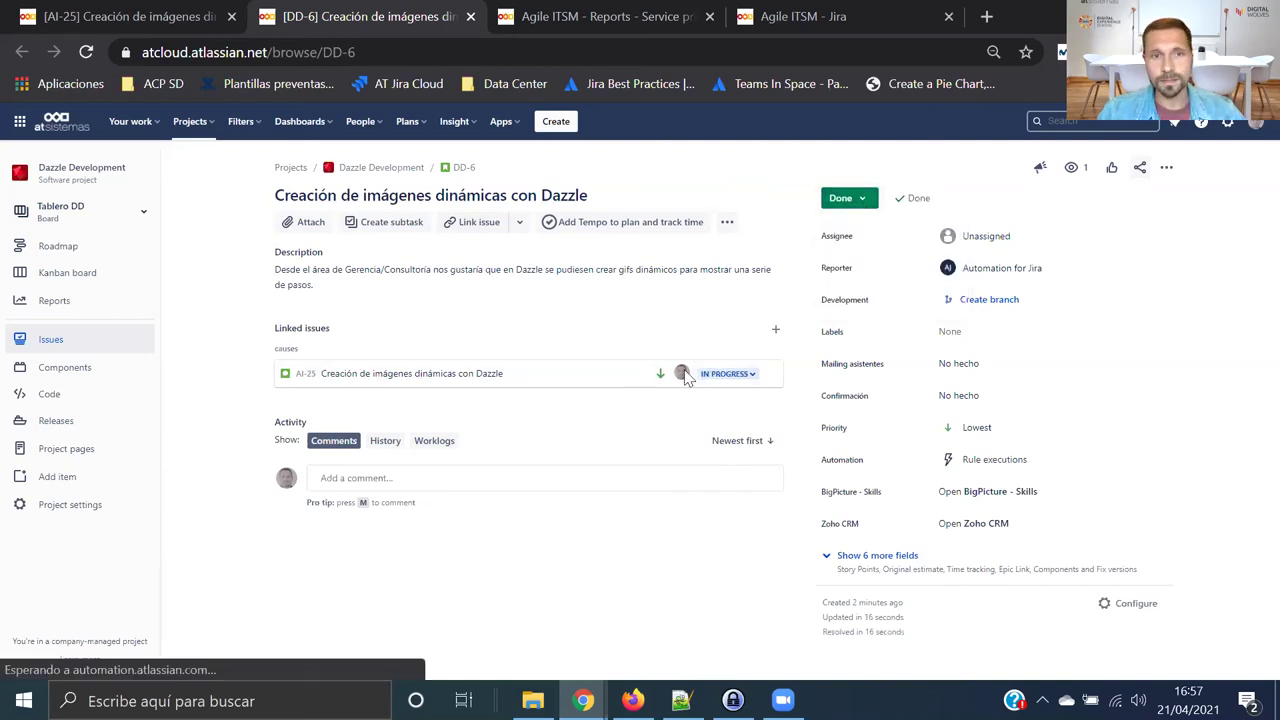
# Step: Return to request AI-25 and look for it in the queues "New Features escaladas en desarrollo" and "Mis asignaciones"
pyautogui.click(135, 16)
pyautogui.scroll(3, 809, 251)
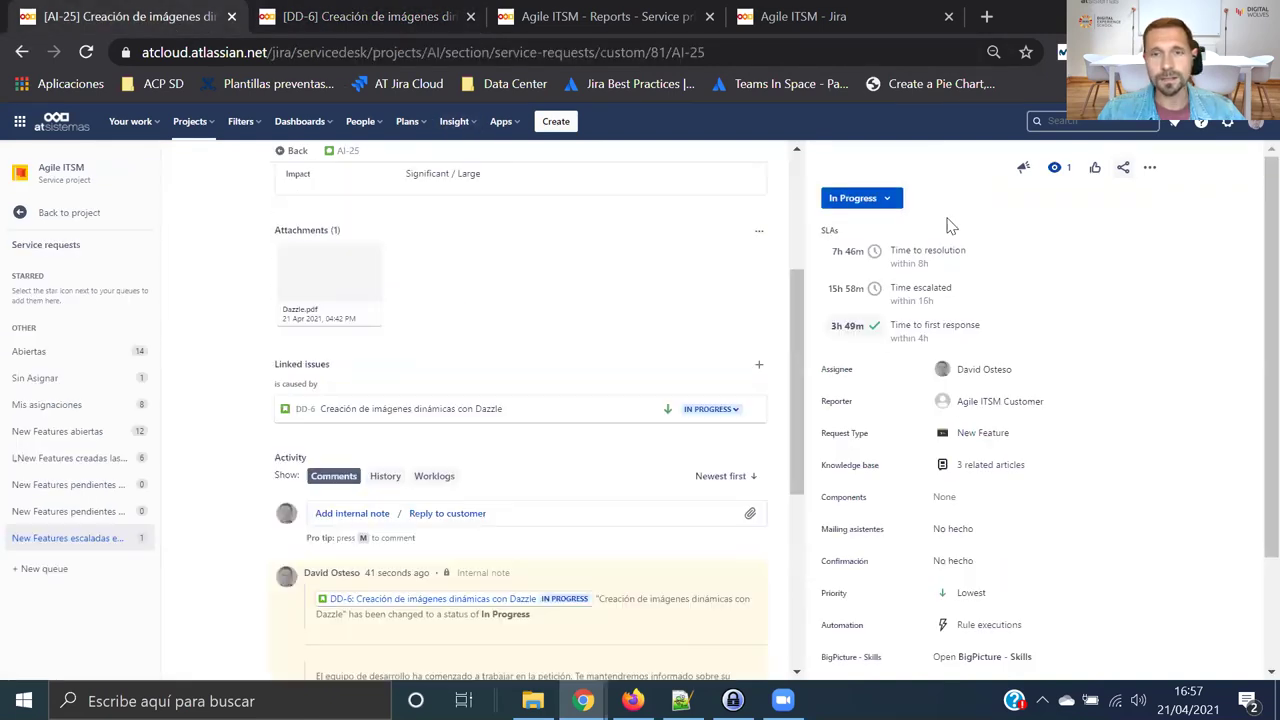
pyautogui.scroll(2, 784, 175)
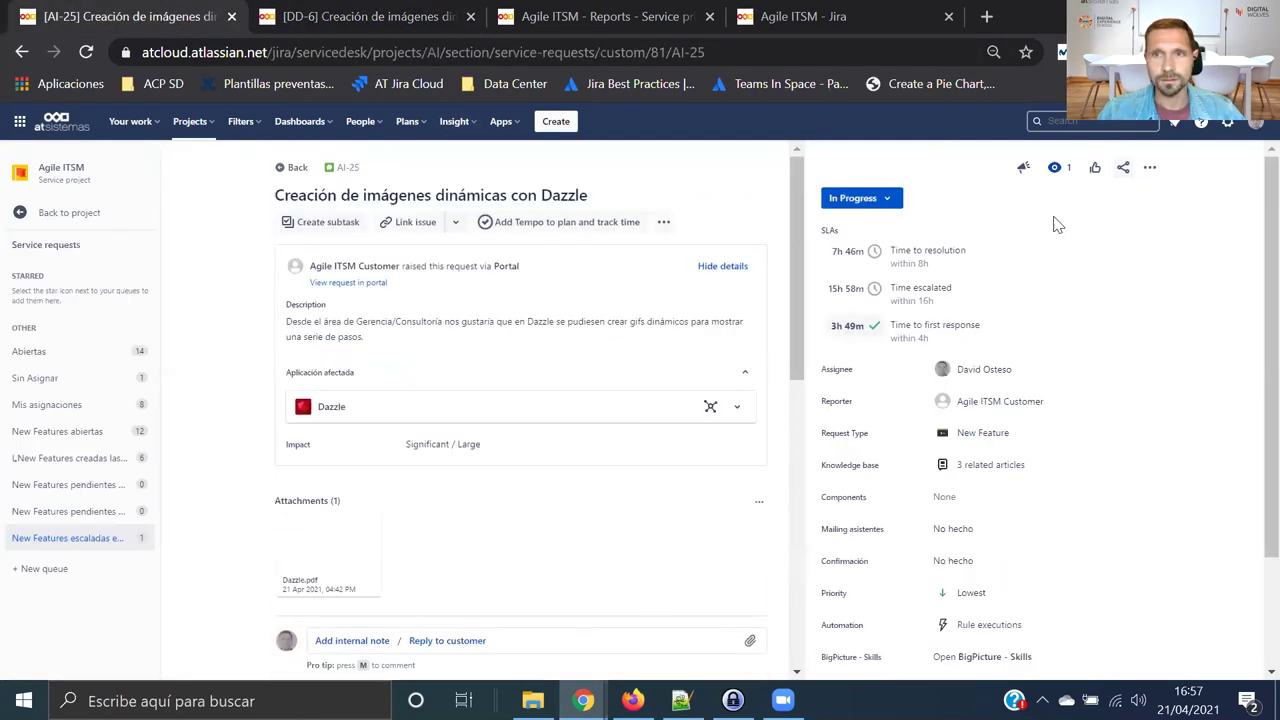
pyautogui.click(68, 541)
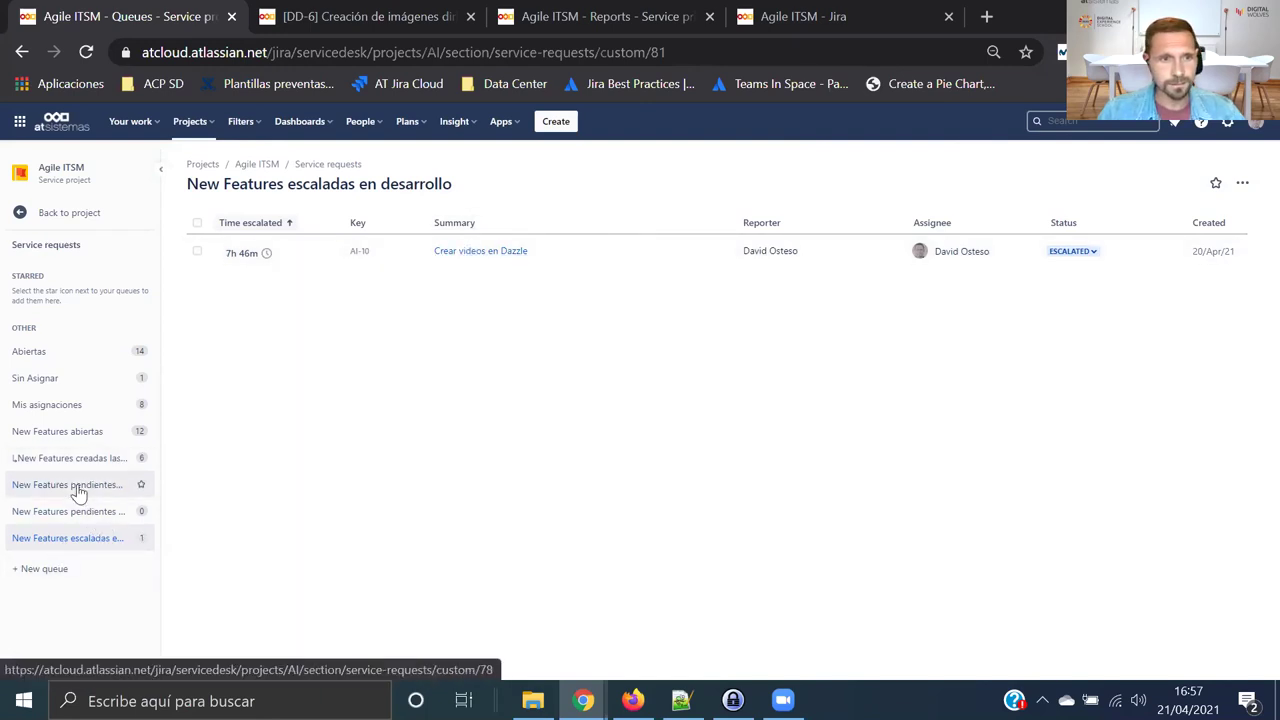
pyautogui.click(57, 408)
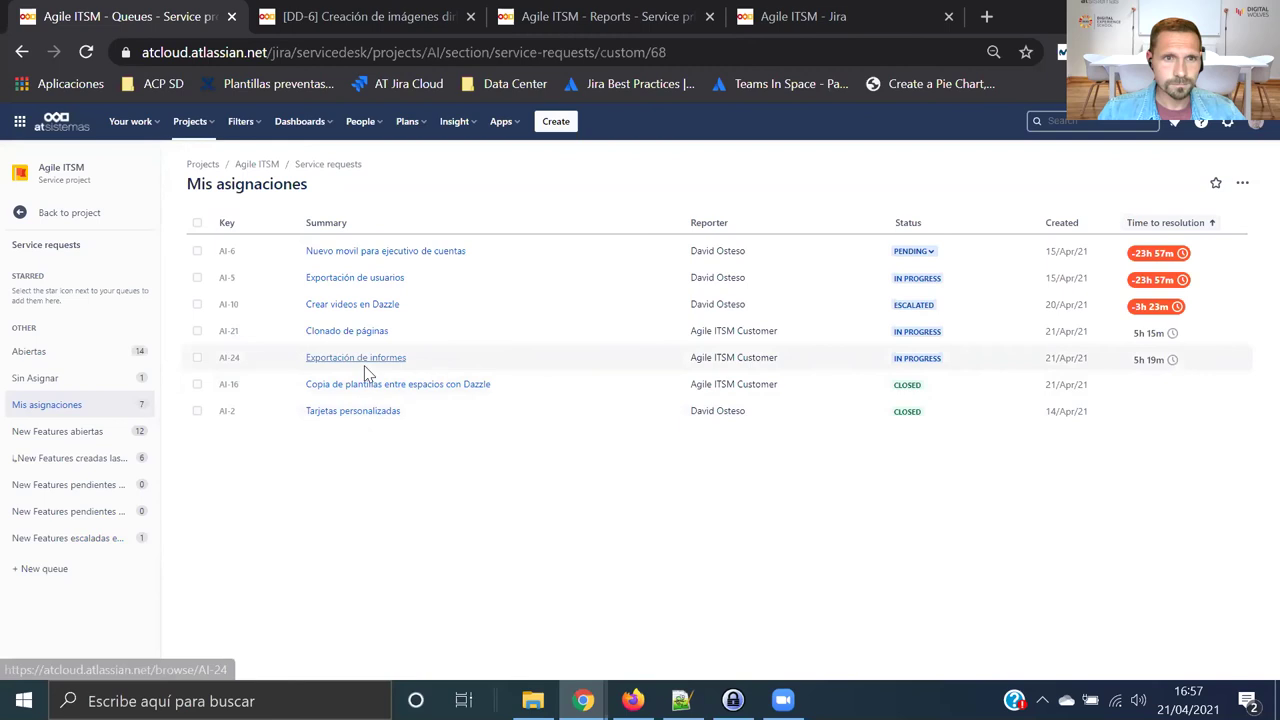
# Step: Check the queue "New Features creadas las últimas 24 horas" and open request AI-25 by its key
pyautogui.click(70, 466)
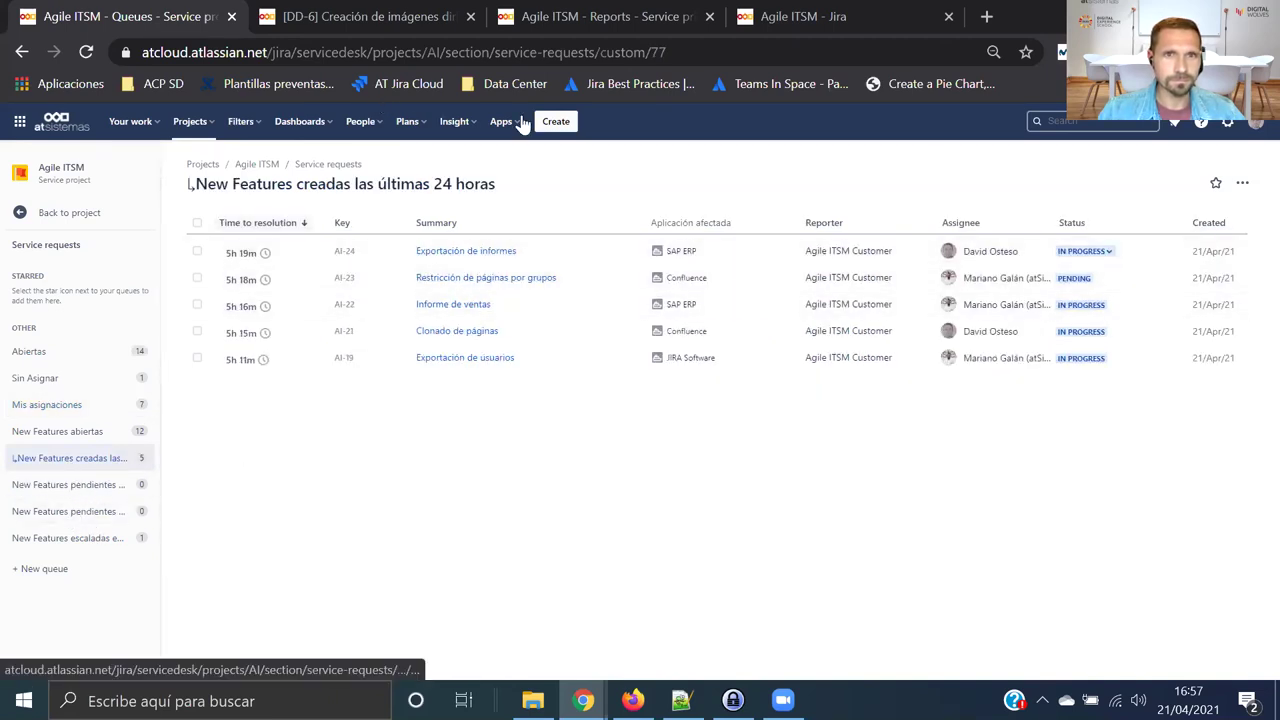
pyautogui.click(457, 255)
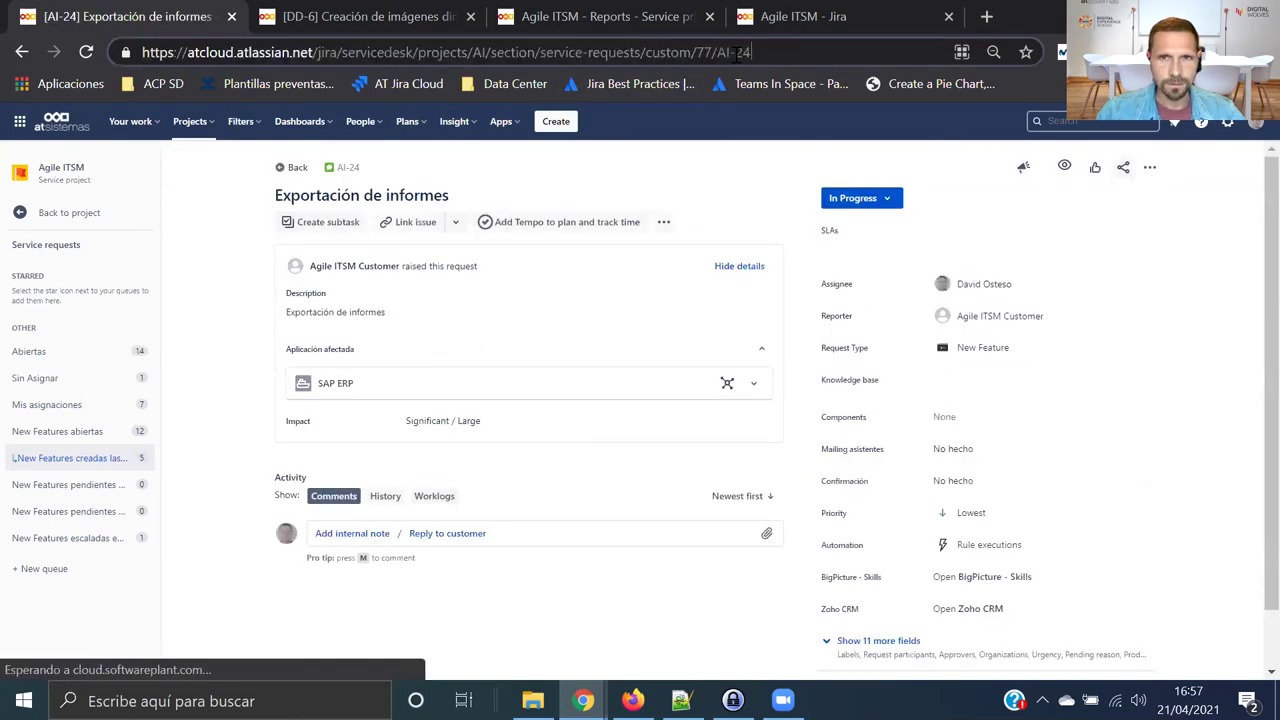
pyautogui.press('BackSpace')
pyautogui.write('5')
pyautogui.press('Return')
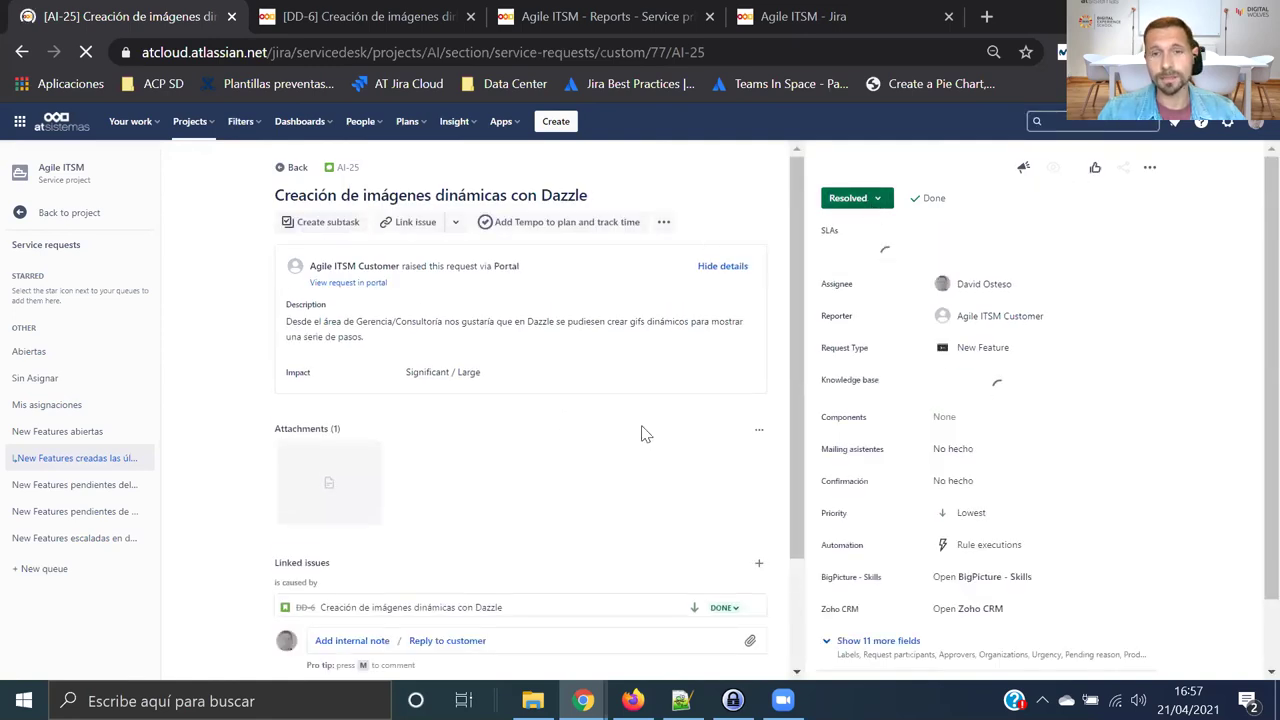
# Step: Review the internal notes on request AI-25 and the transitions available from its current status
pyautogui.scroll(-5, 606, 449)
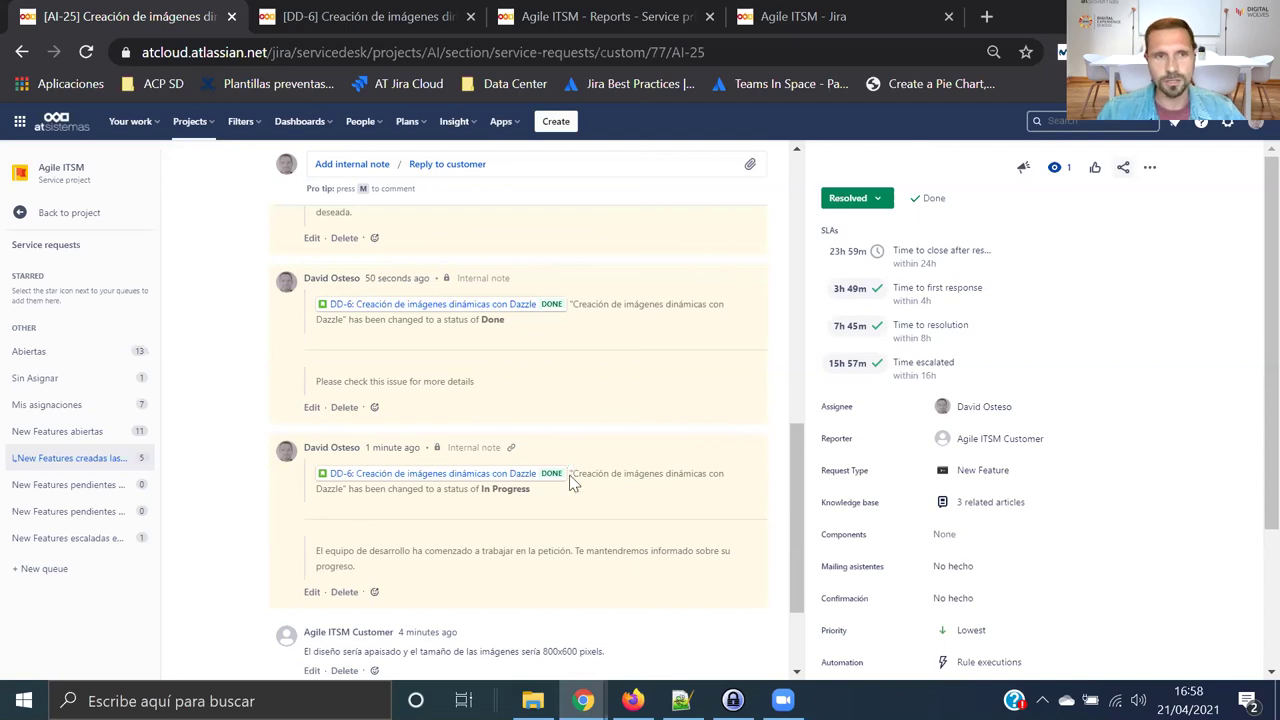
pyautogui.click(879, 201)
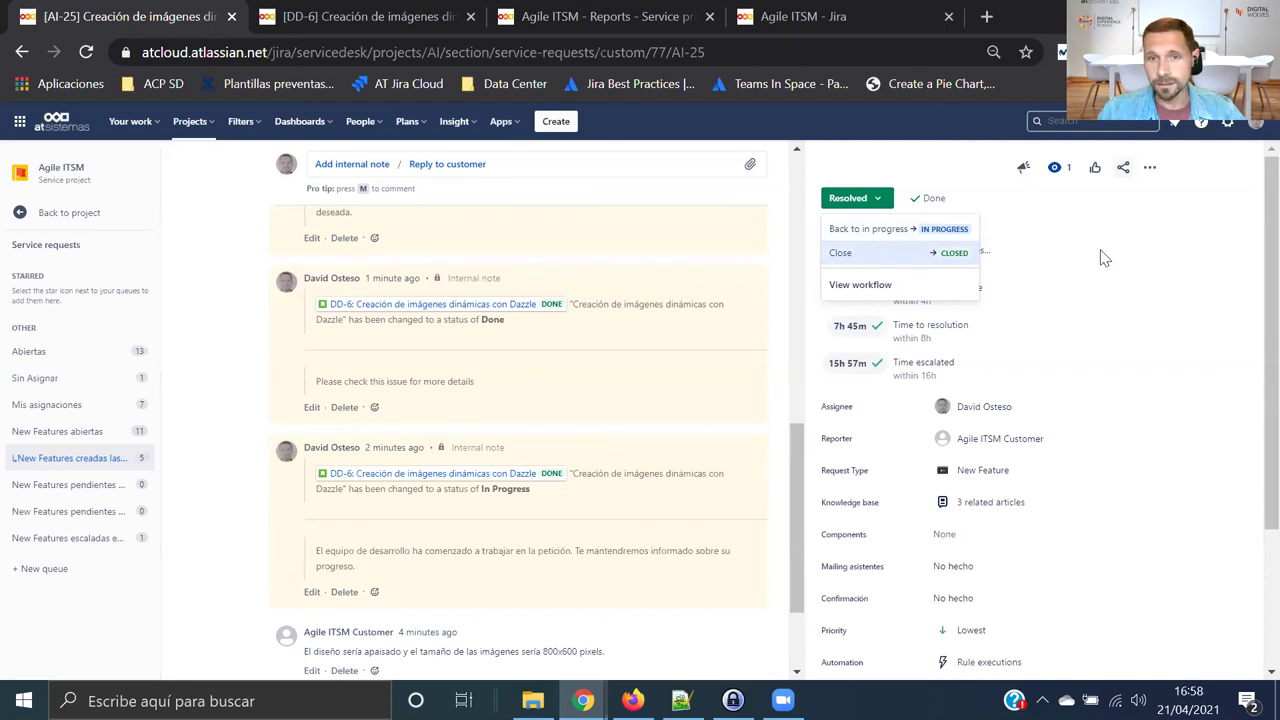
pyautogui.click(1071, 294)
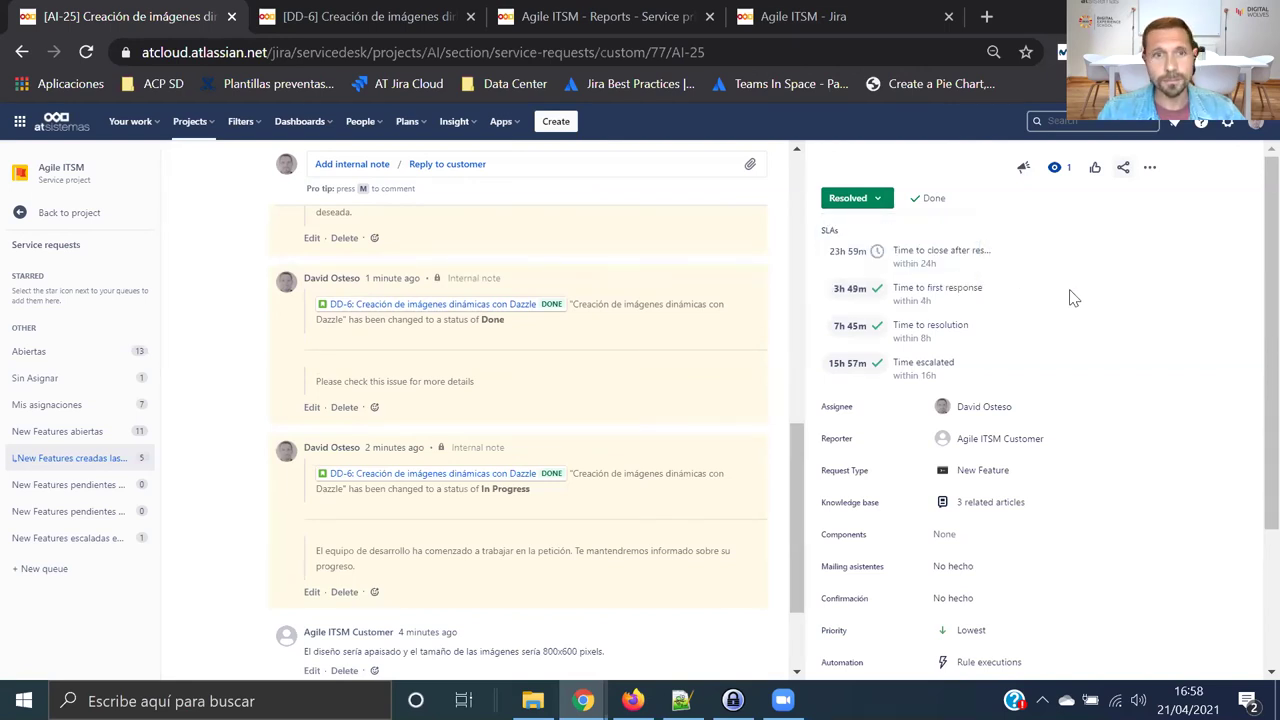
# Step: Switch to the customer portal in Firefox, reload request AI-25 and close it without a comment
pyautogui.hotkey('alt', 'Tab')
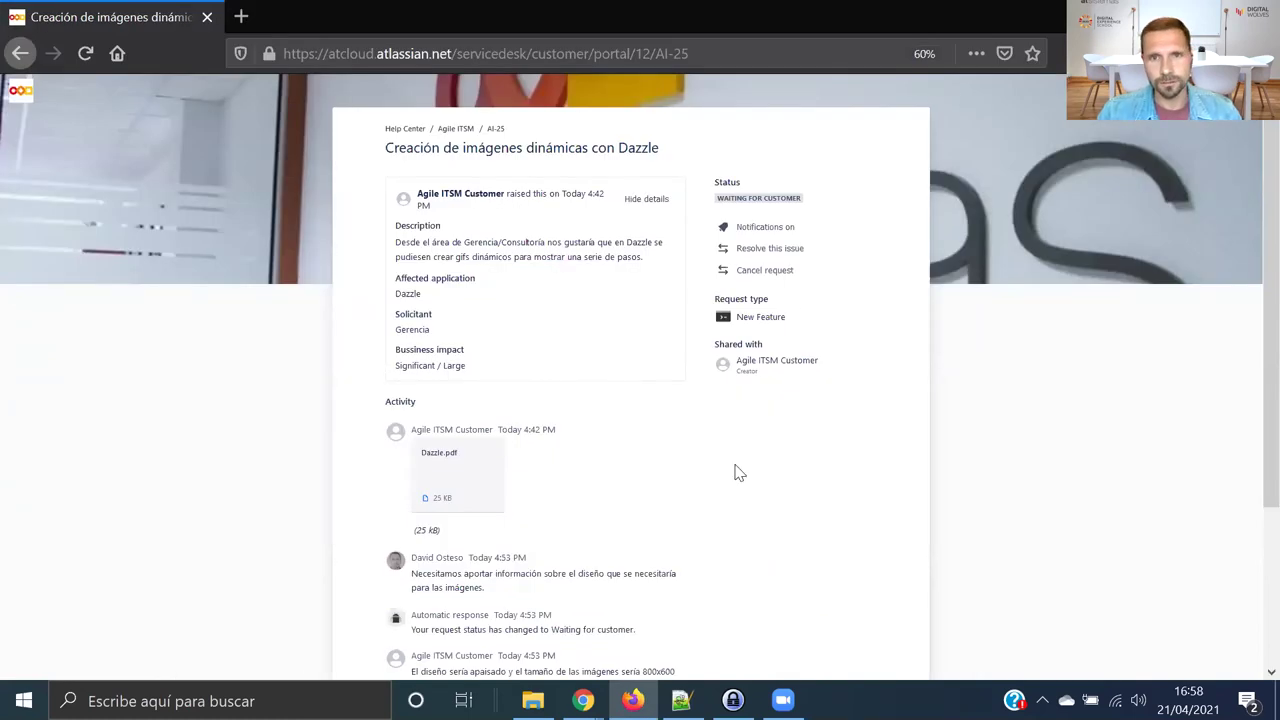
pyautogui.press('F5')
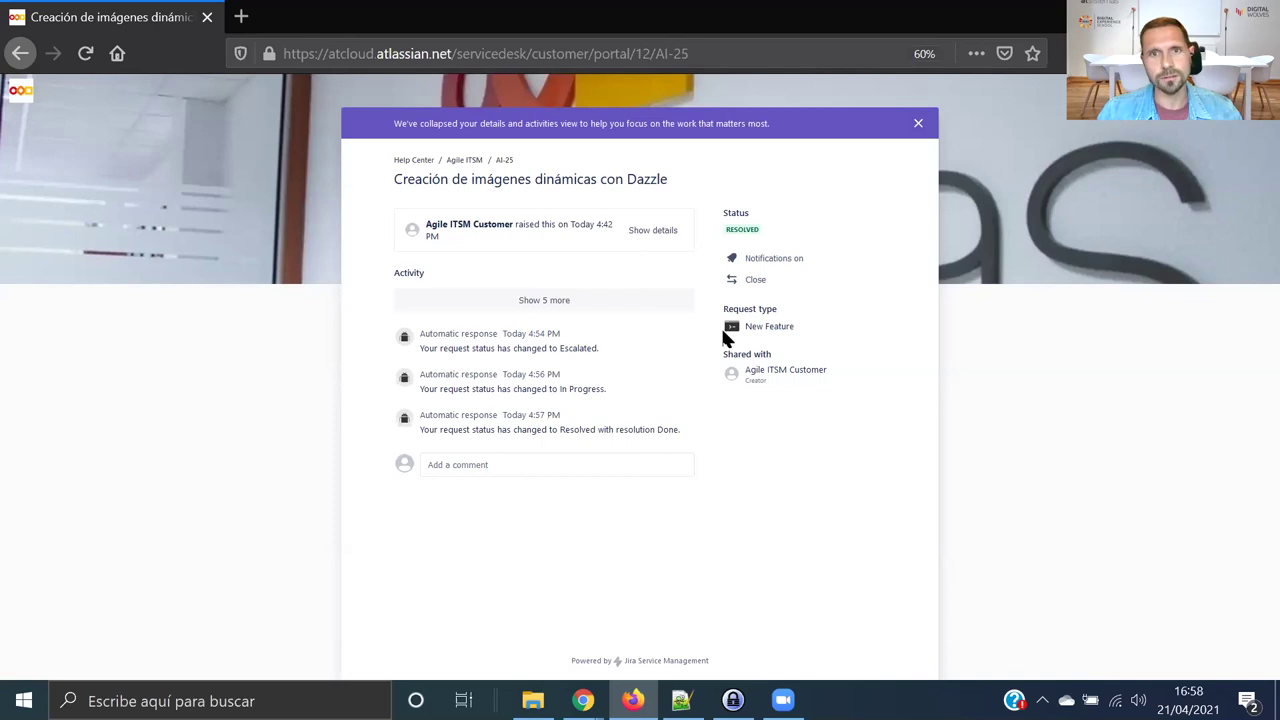
pyautogui.click(758, 288)
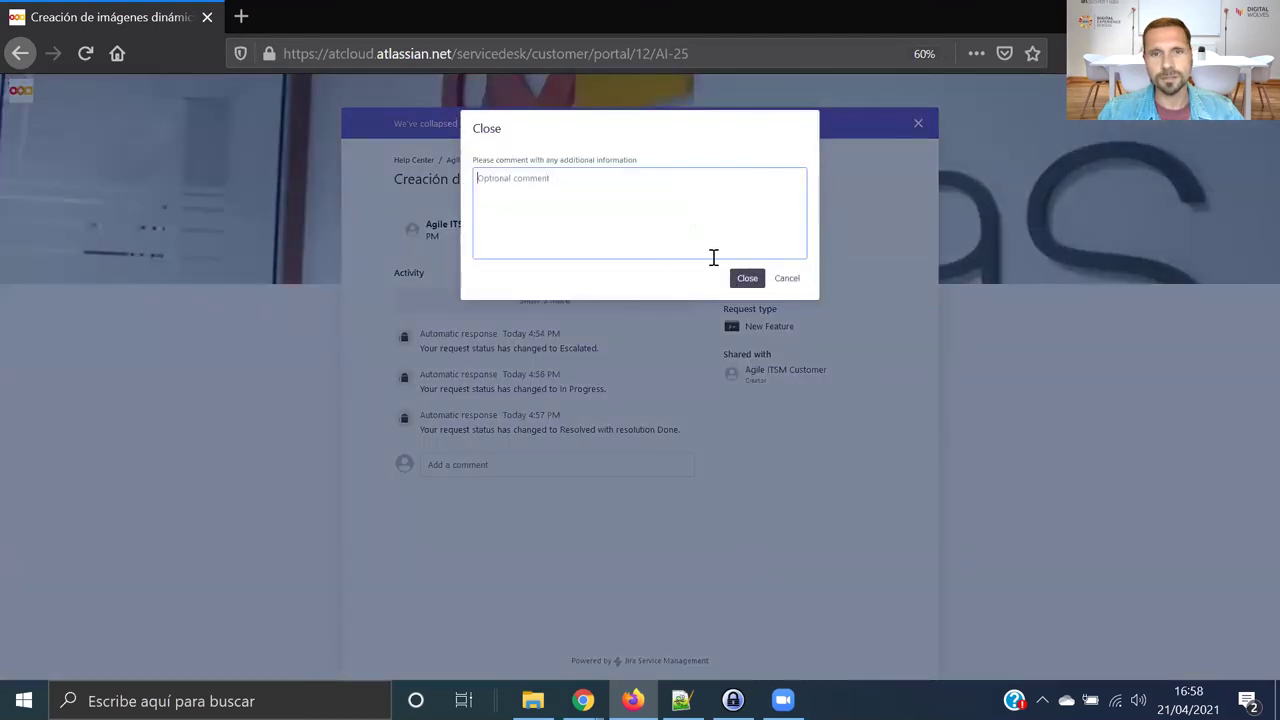
pyautogui.click(746, 280)
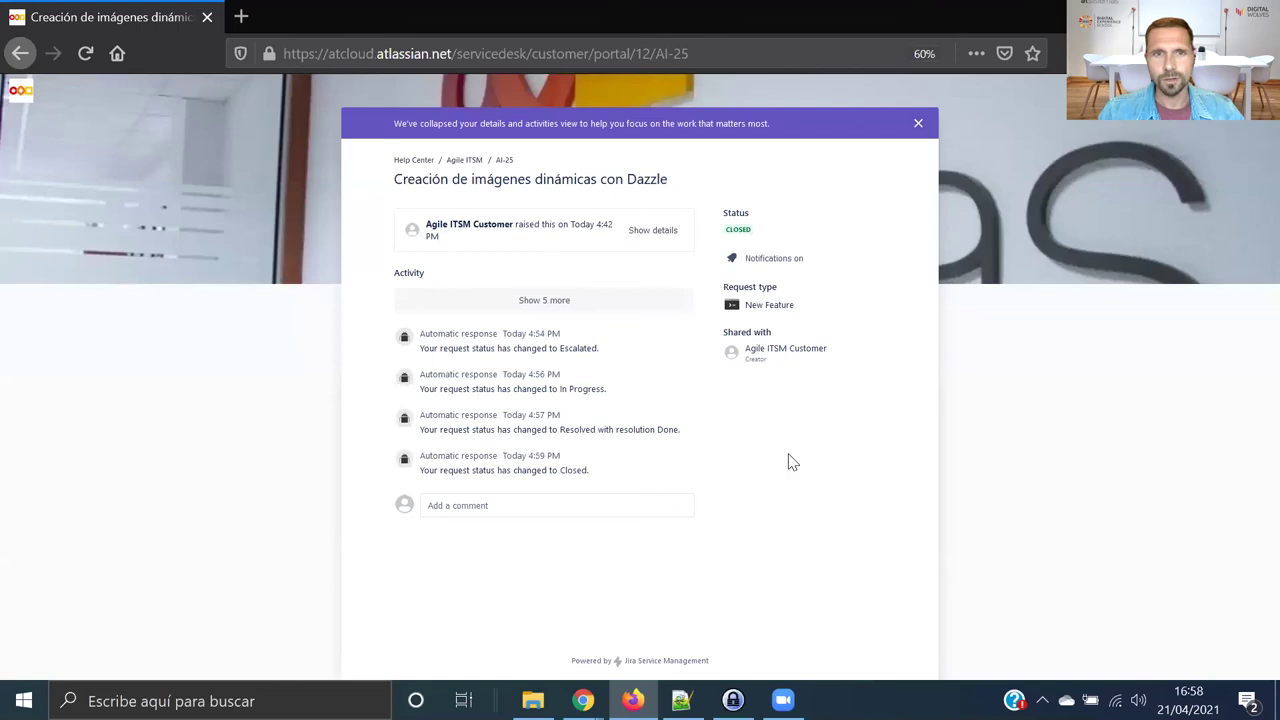
# Step: Switch back to the agent view in Chrome and open the Agile ITSM project's Workload report
pyautogui.hotkey('alt', 'Tab')
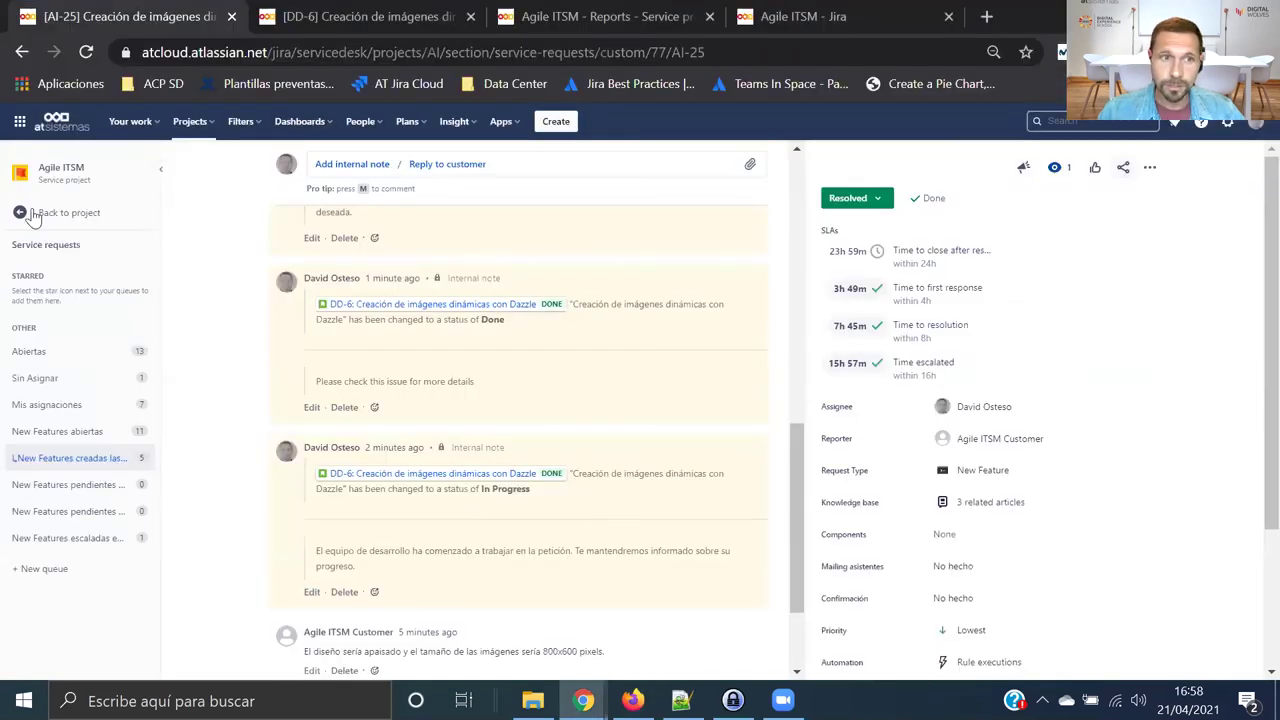
pyautogui.click(65, 218)
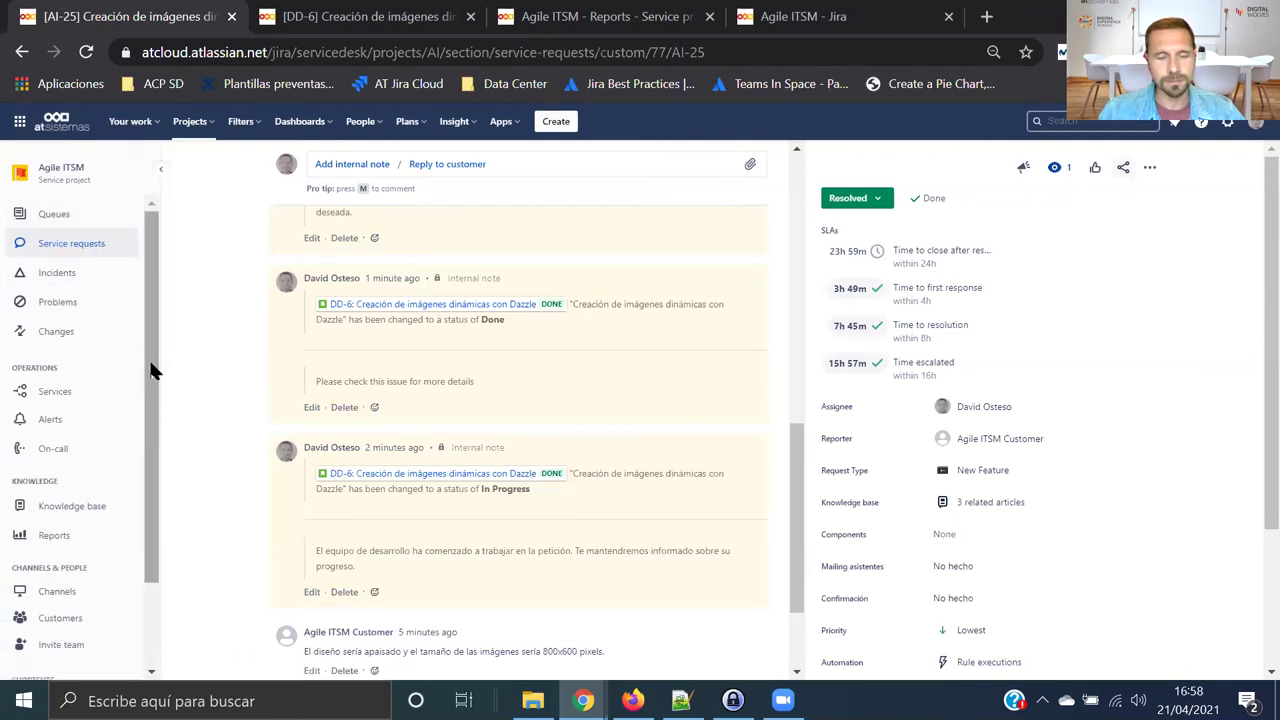
pyautogui.moveTo(152, 372); pyautogui.dragTo(153, 452)
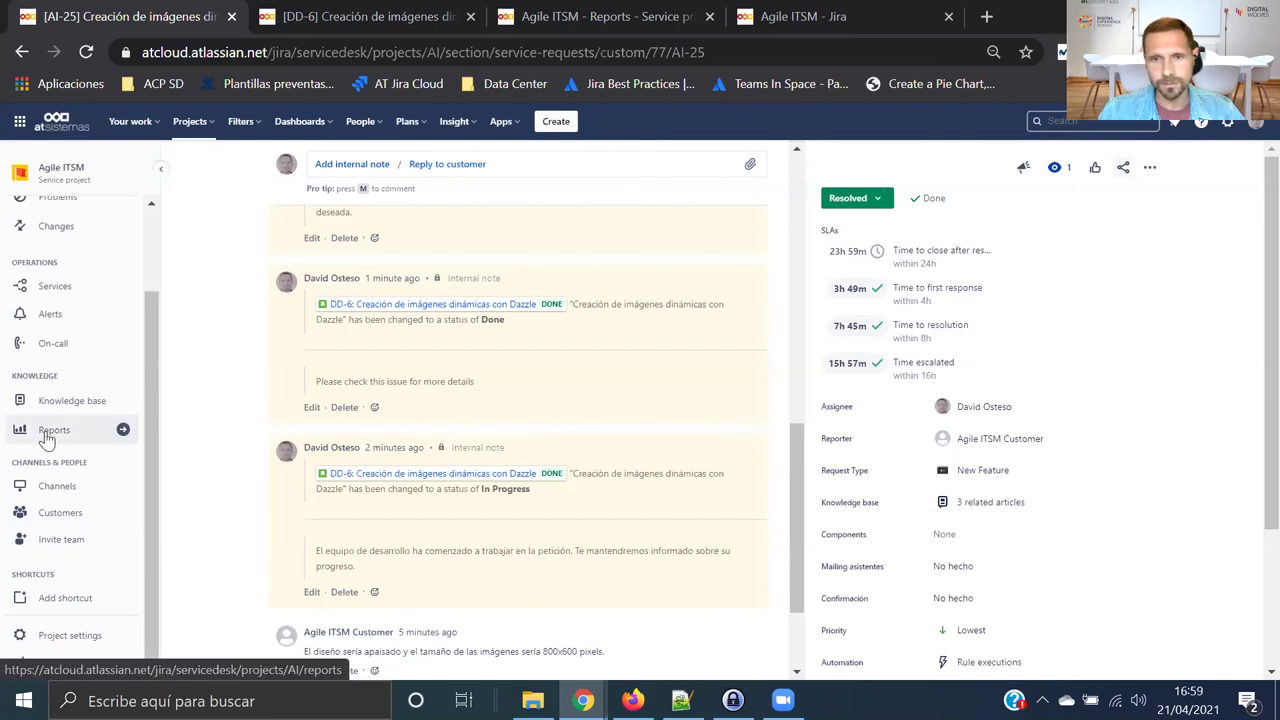
pyautogui.scroll(-3, 480, 517)
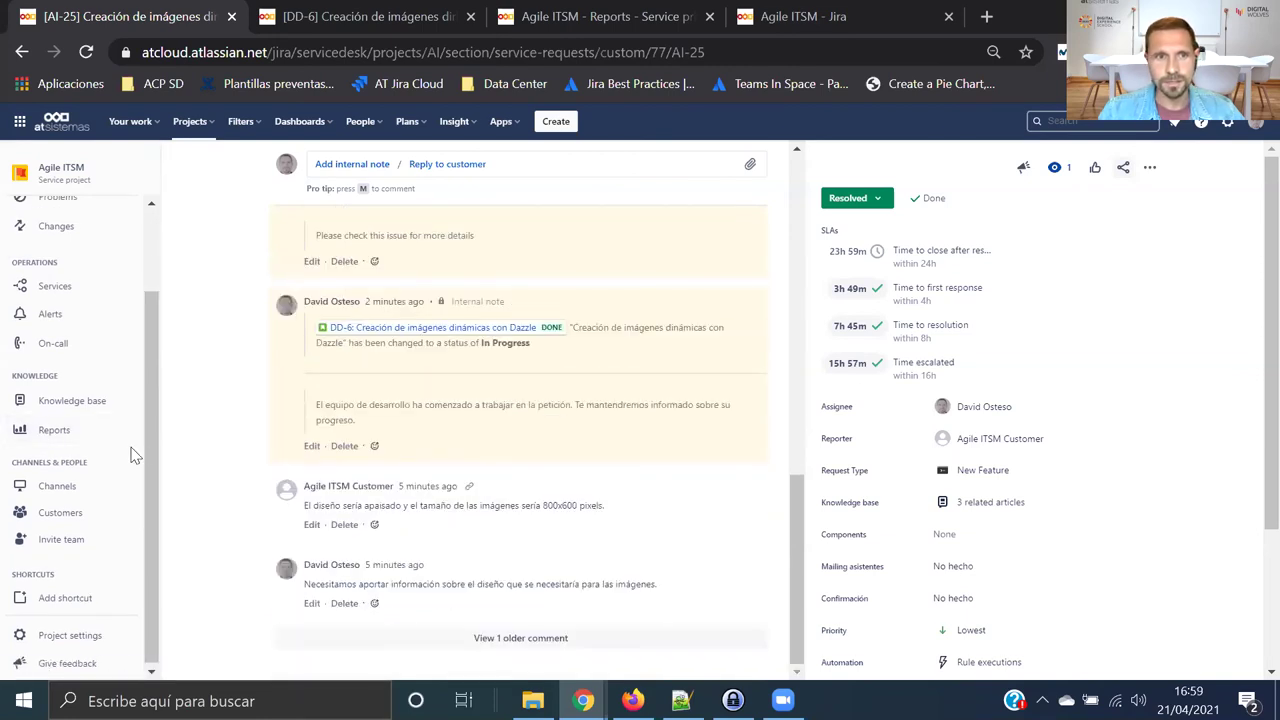
pyautogui.click(55, 438)
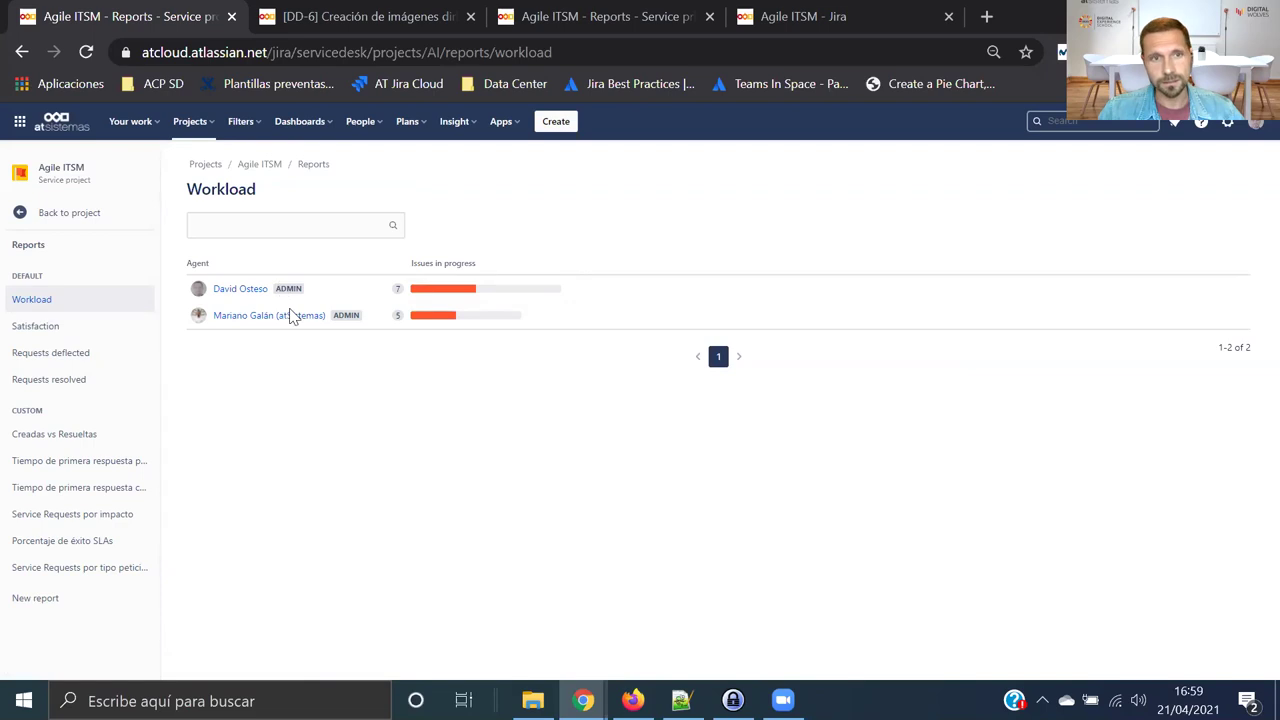
# Step: Review the default reports on customer satisfaction and requests deflected
pyautogui.click(43, 338)
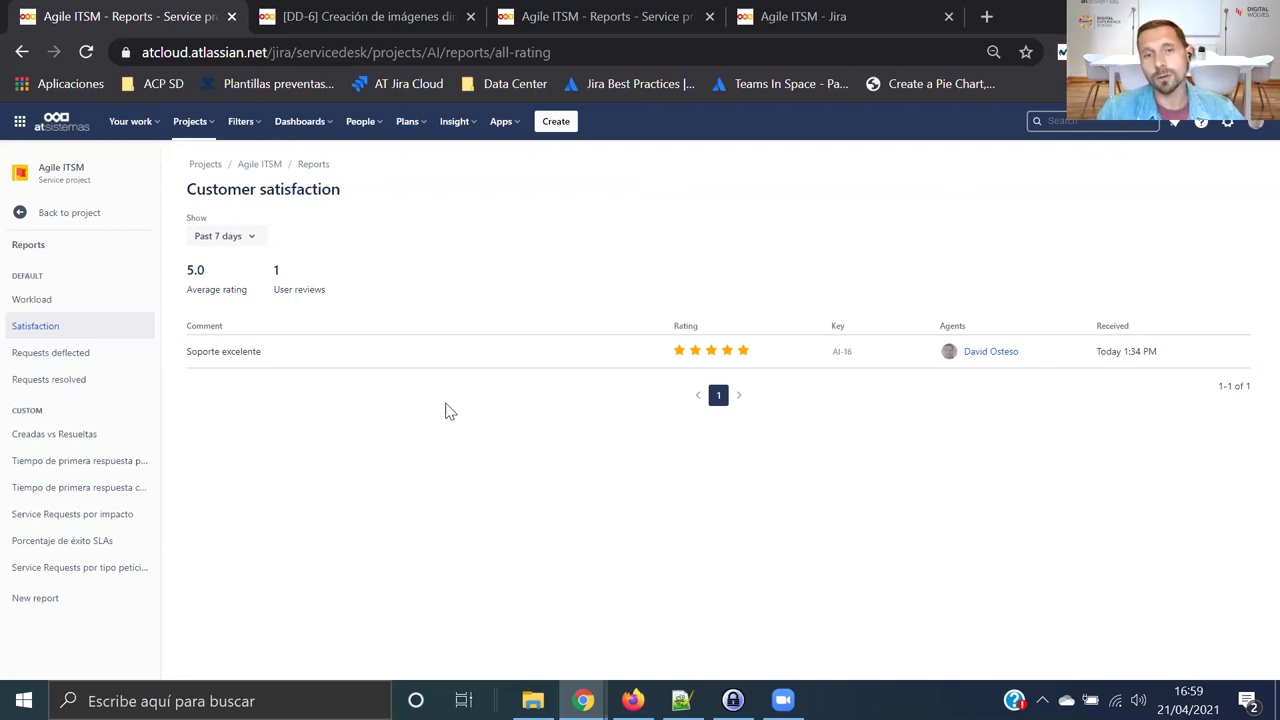
pyautogui.click(57, 362)
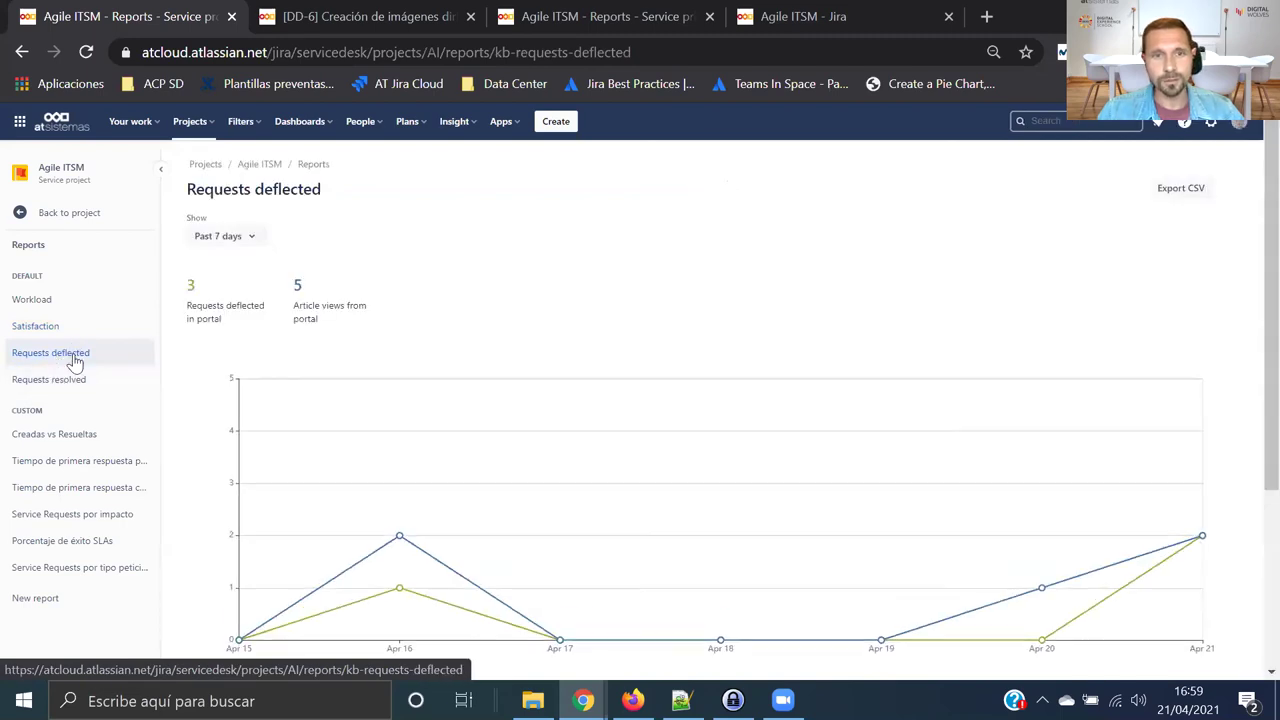
pyautogui.scroll(-2, 486, 337)
pyautogui.scroll(2, 486, 349)
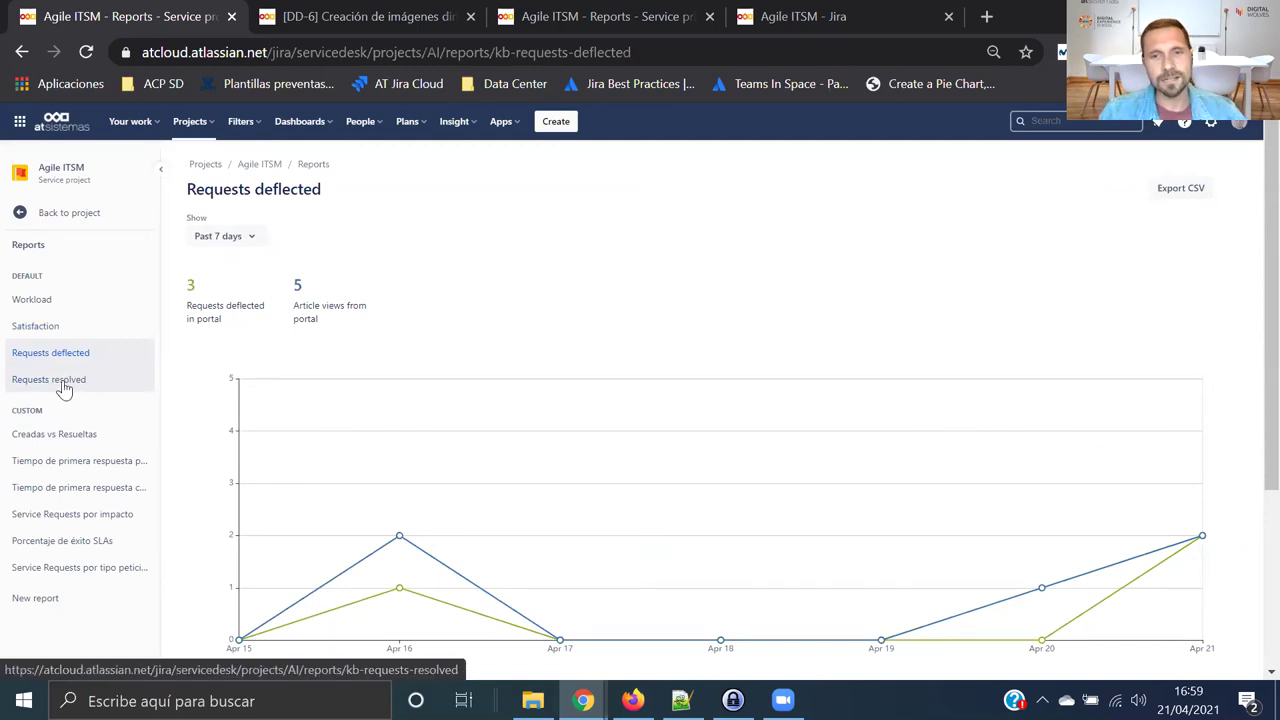
# Step: Examine the custom report "Creadas vs Resueltas" and the time ranges it offers
pyautogui.click(62, 440)
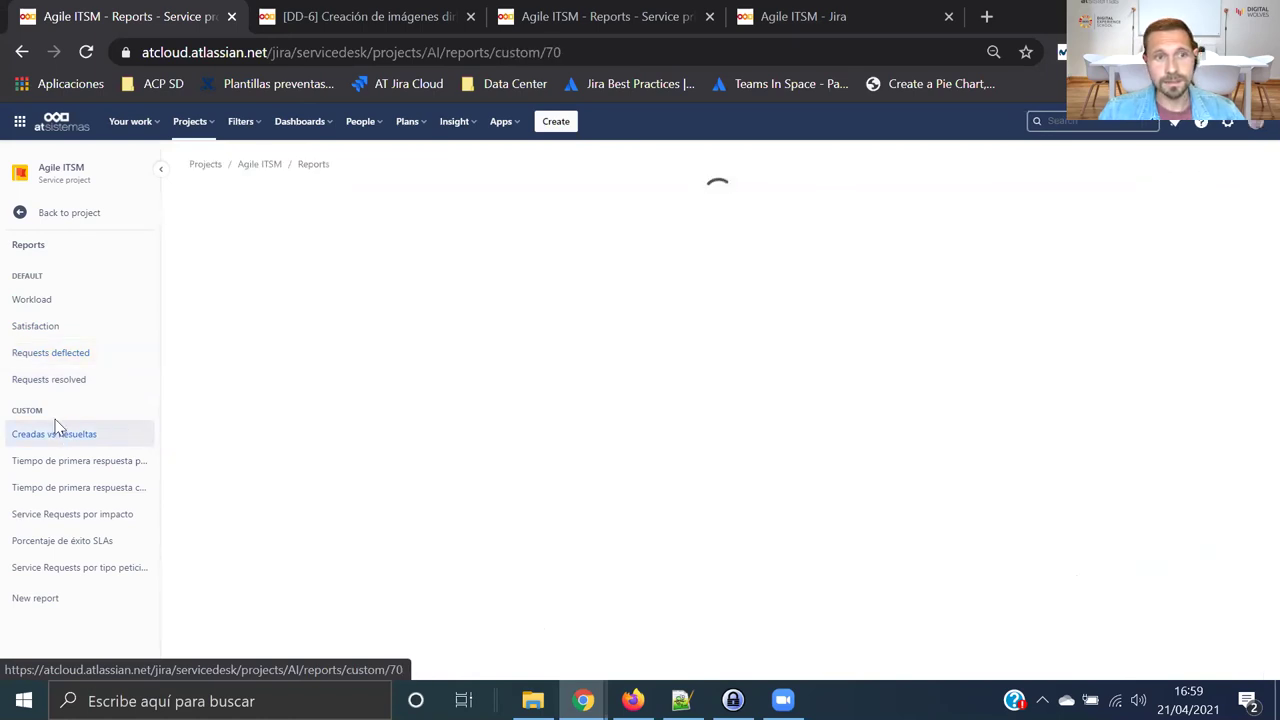
pyautogui.scroll(-2, 589, 420)
pyautogui.scroll(2, 588, 425)
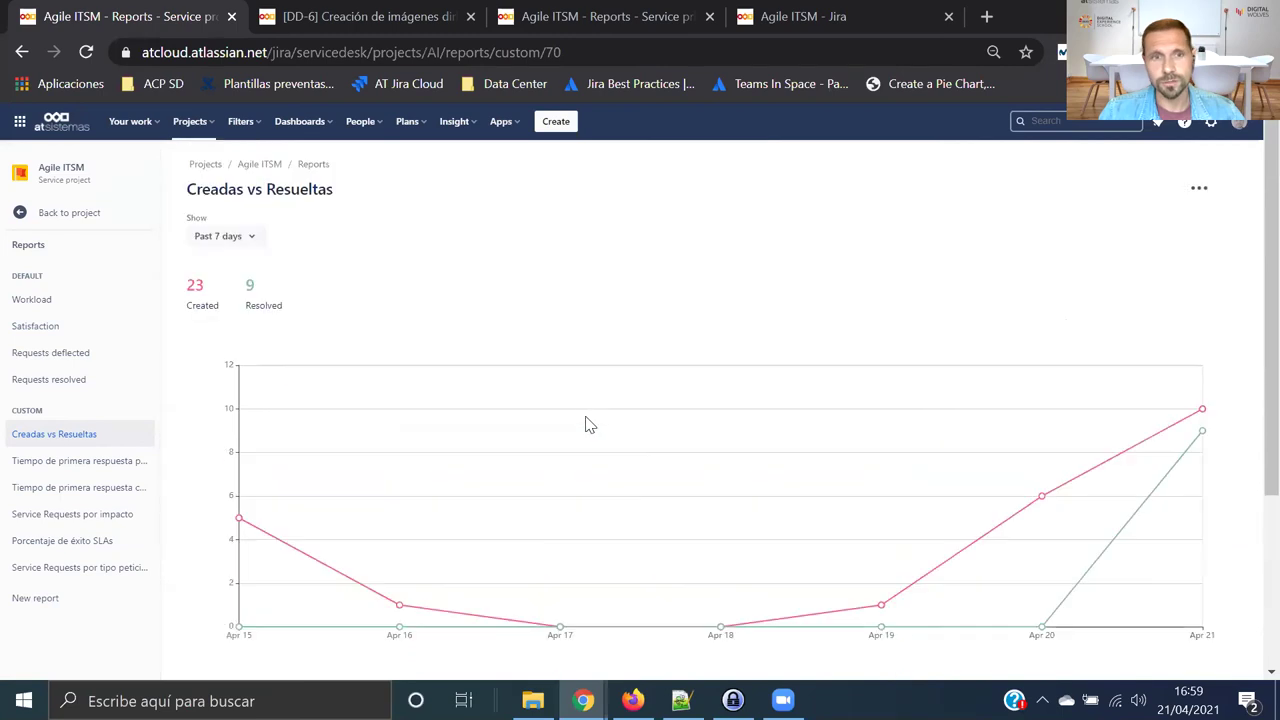
pyautogui.click(221, 240)
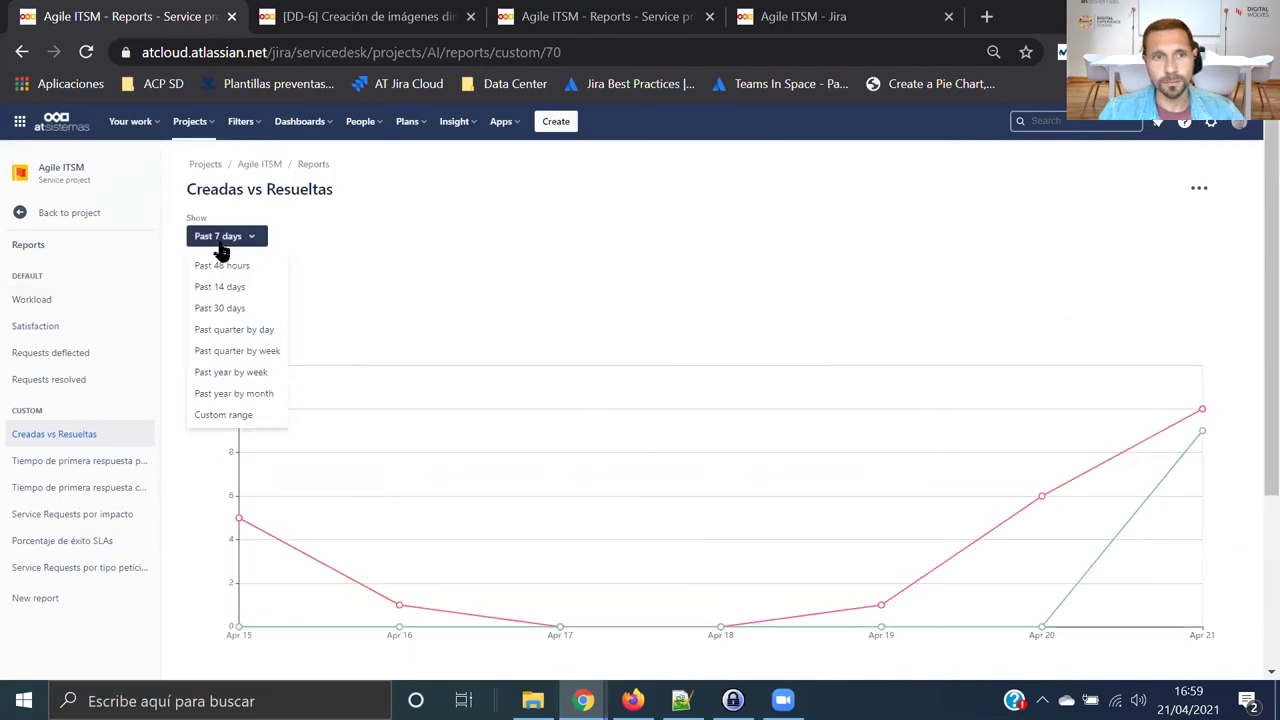
pyautogui.click(458, 273)
# Step: Review the first-response reports "Tiempo de primera respuesta por agente" and "Tiempo de primera respuesta cumplido vs incumplido"
pyautogui.click(75, 465)
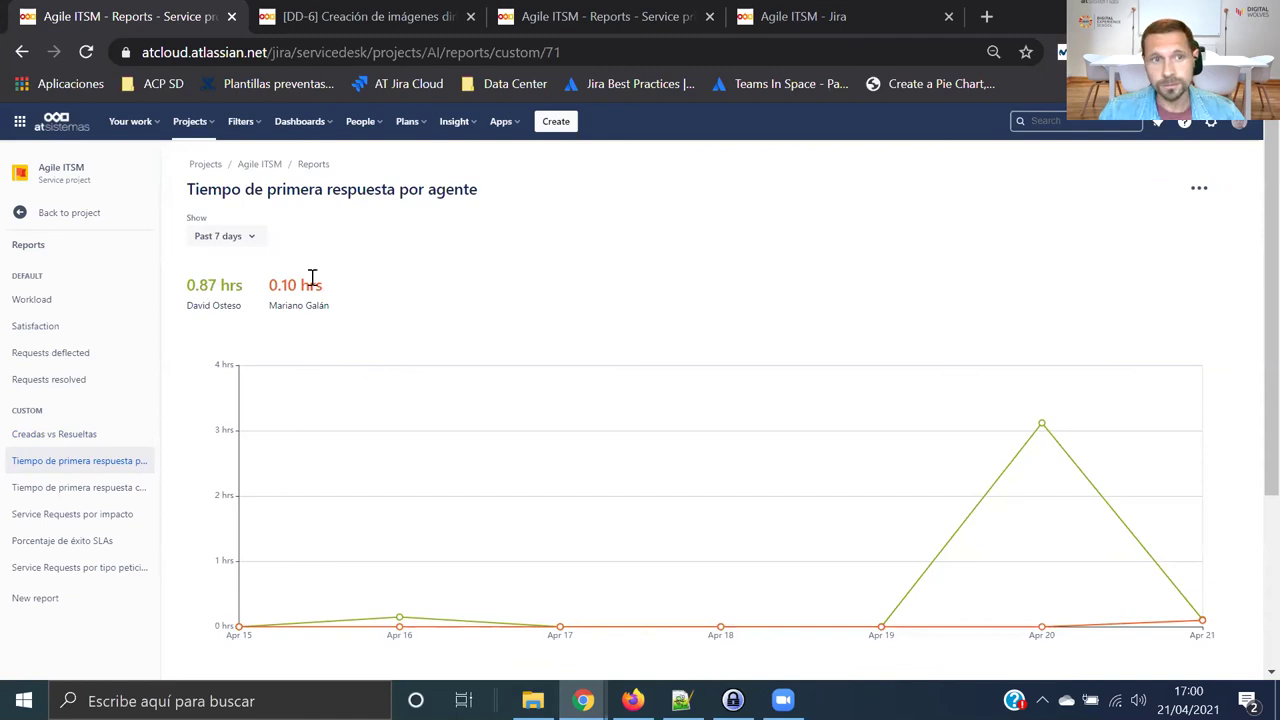
pyautogui.scroll(-2, 785, 430)
pyautogui.scroll(2, 834, 366)
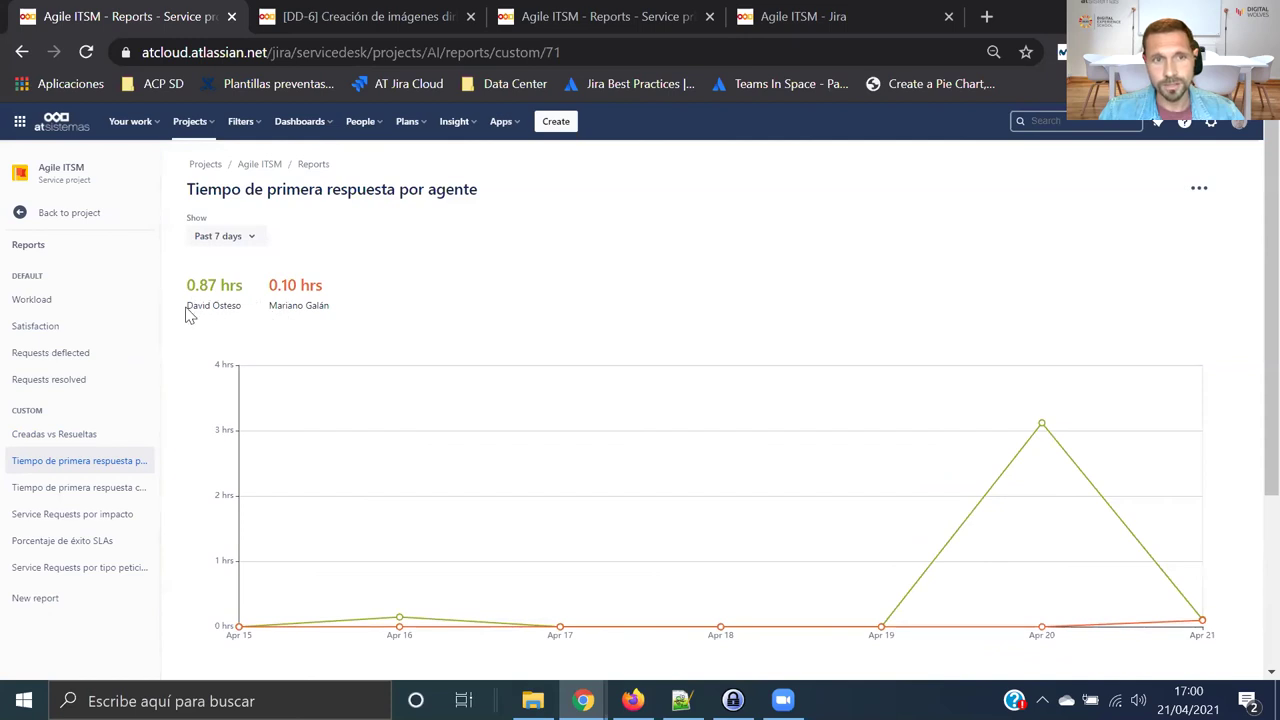
pyautogui.click(148, 486)
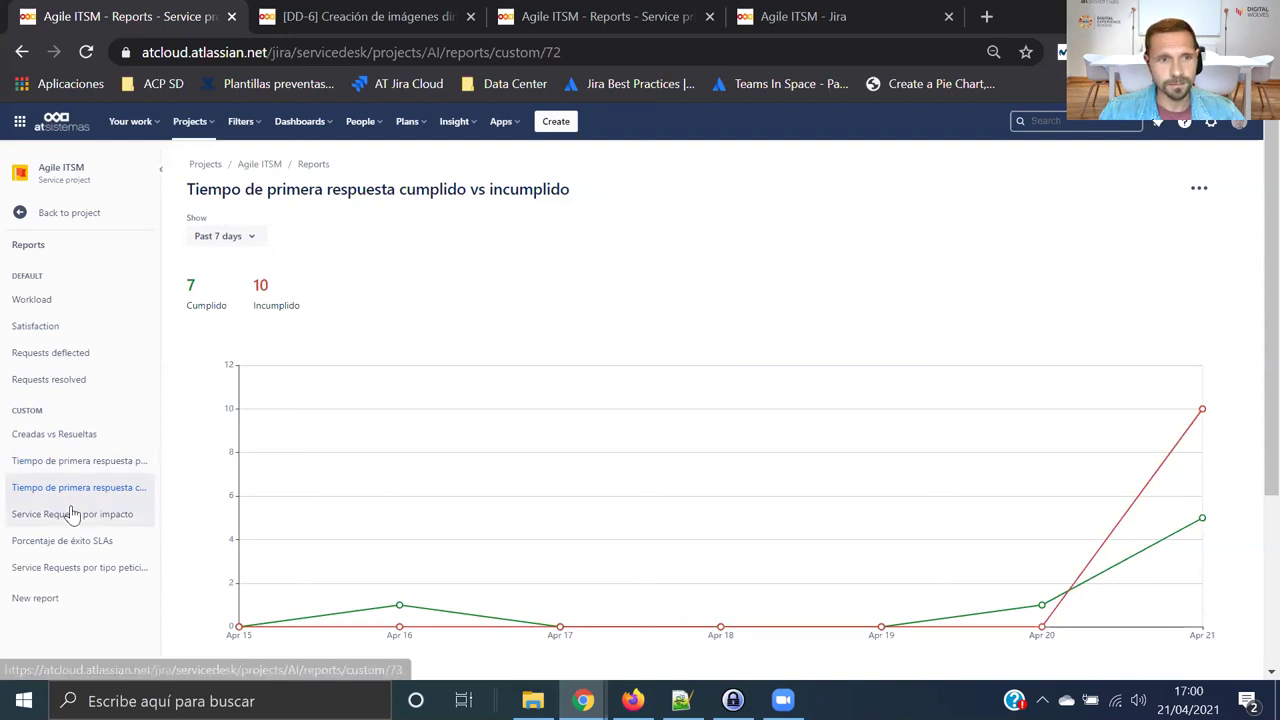
# Step: Review the custom reports "Service Requests por impacto", "Porcentaje de éxito SLAs" and "Service Requests por tipo petición"
pyautogui.click(108, 514)
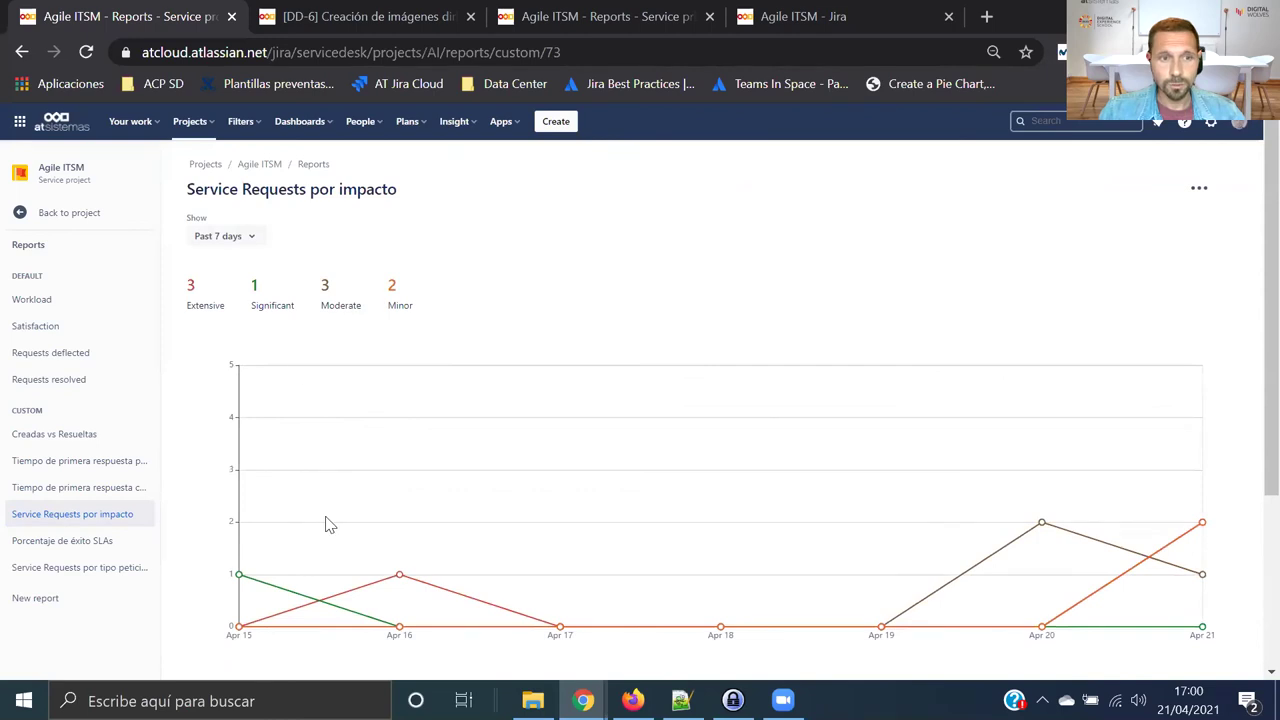
pyautogui.moveTo(238, 576)
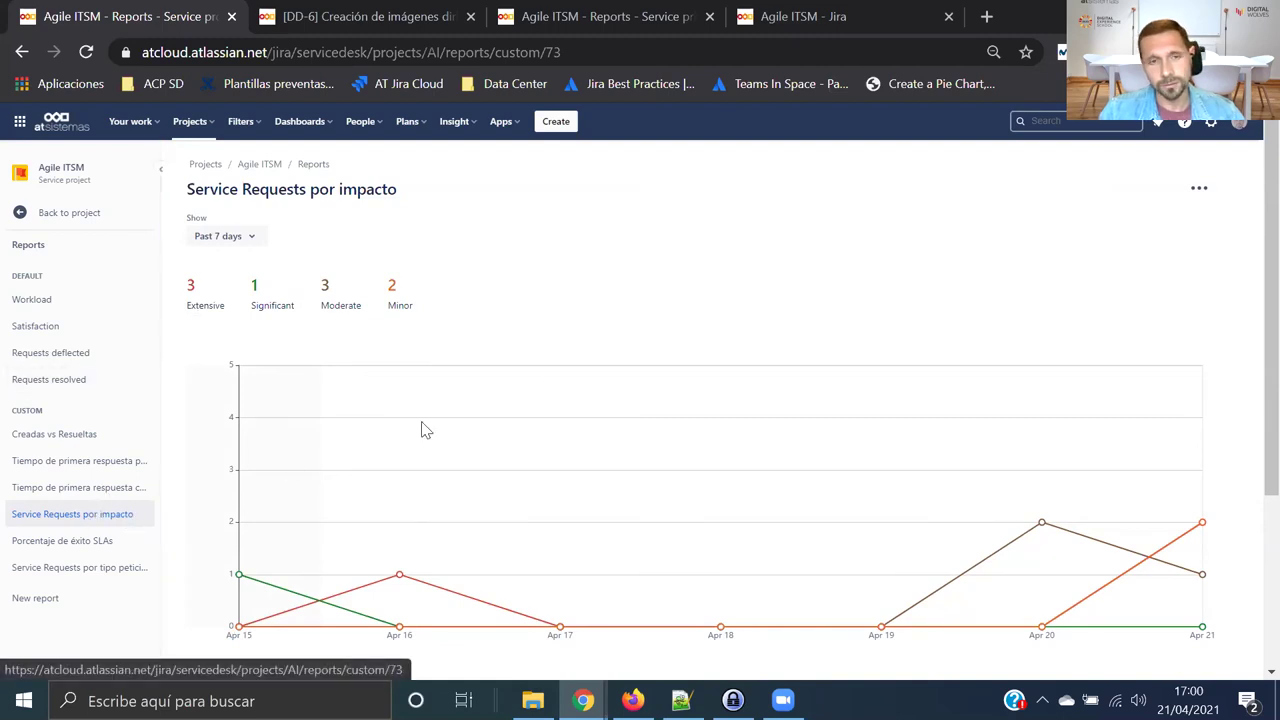
pyautogui.click(70, 548)
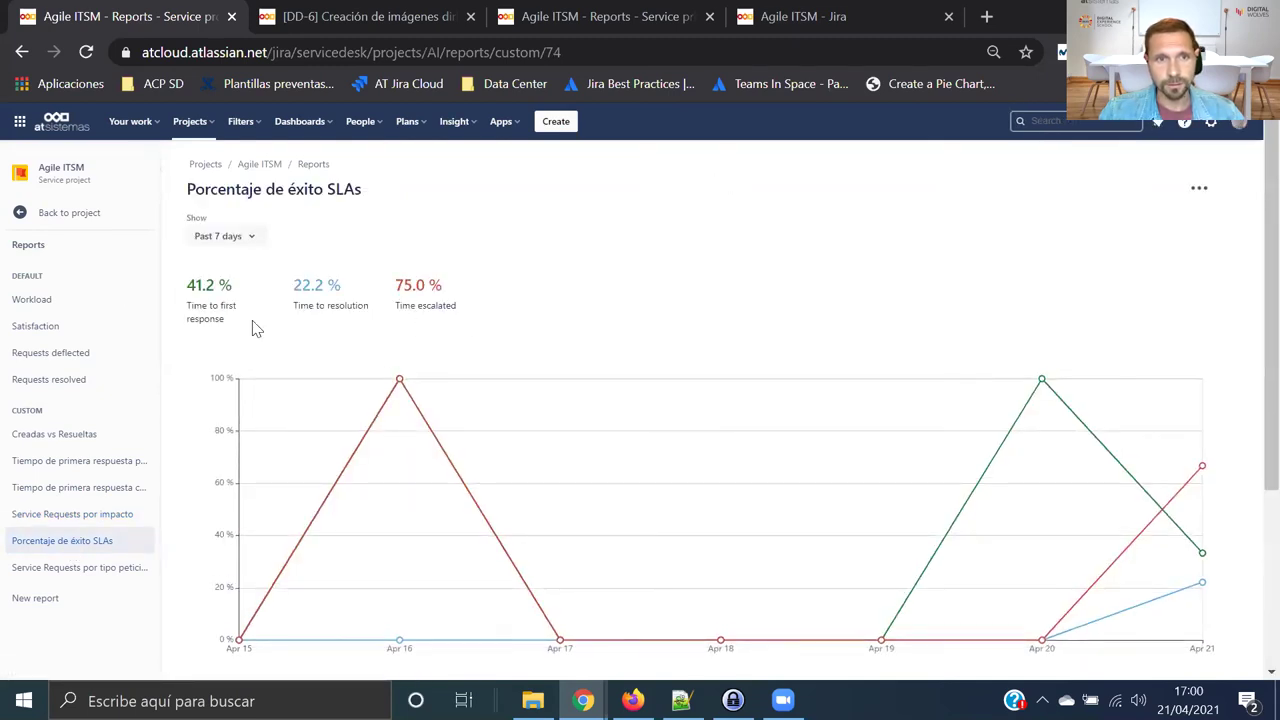
pyautogui.scroll(-2, 85, 548)
pyautogui.click(67, 568)
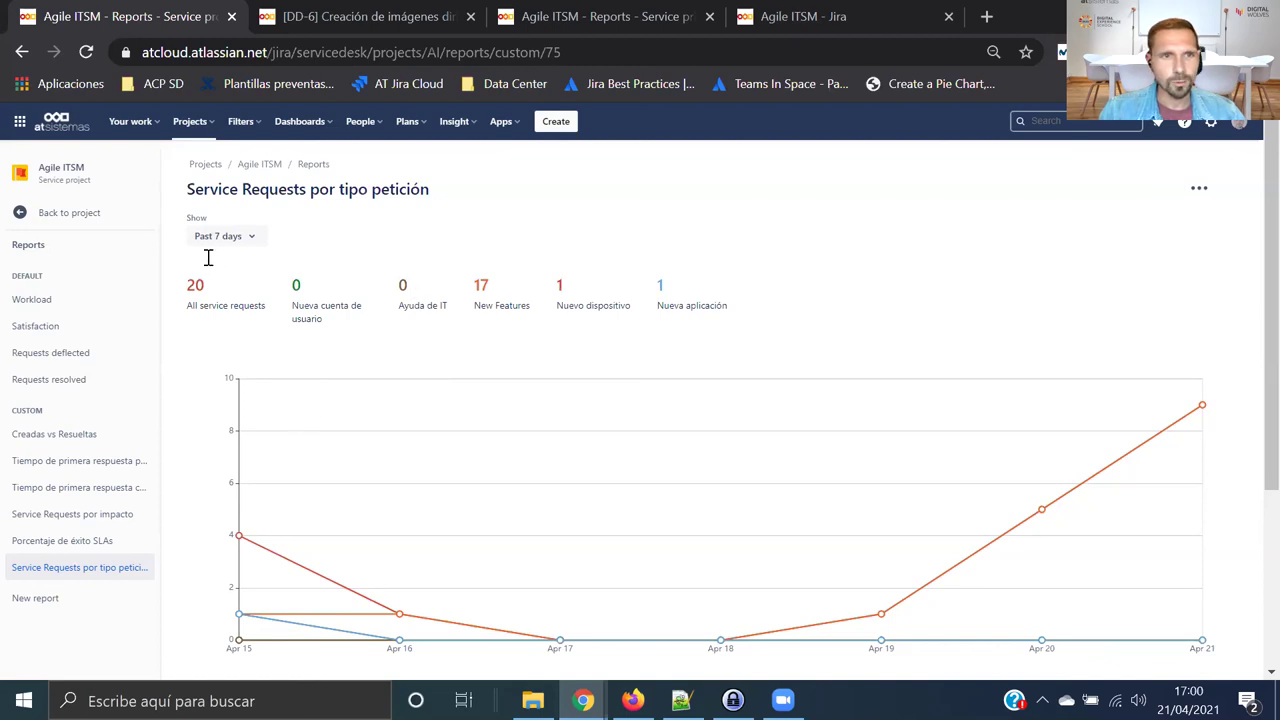
# Step: Open the Agile ITSM dashboard and browse the full list of available gadgets without adding any
pyautogui.click(300, 121)
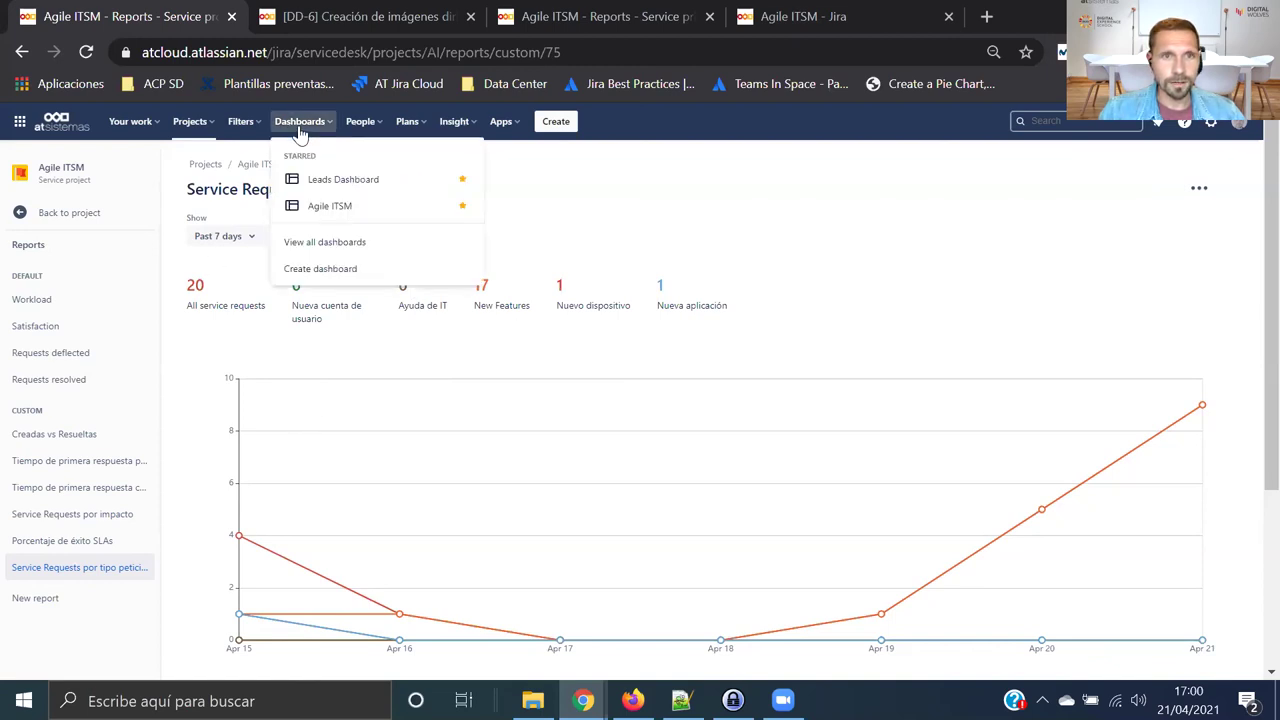
pyautogui.click(331, 207)
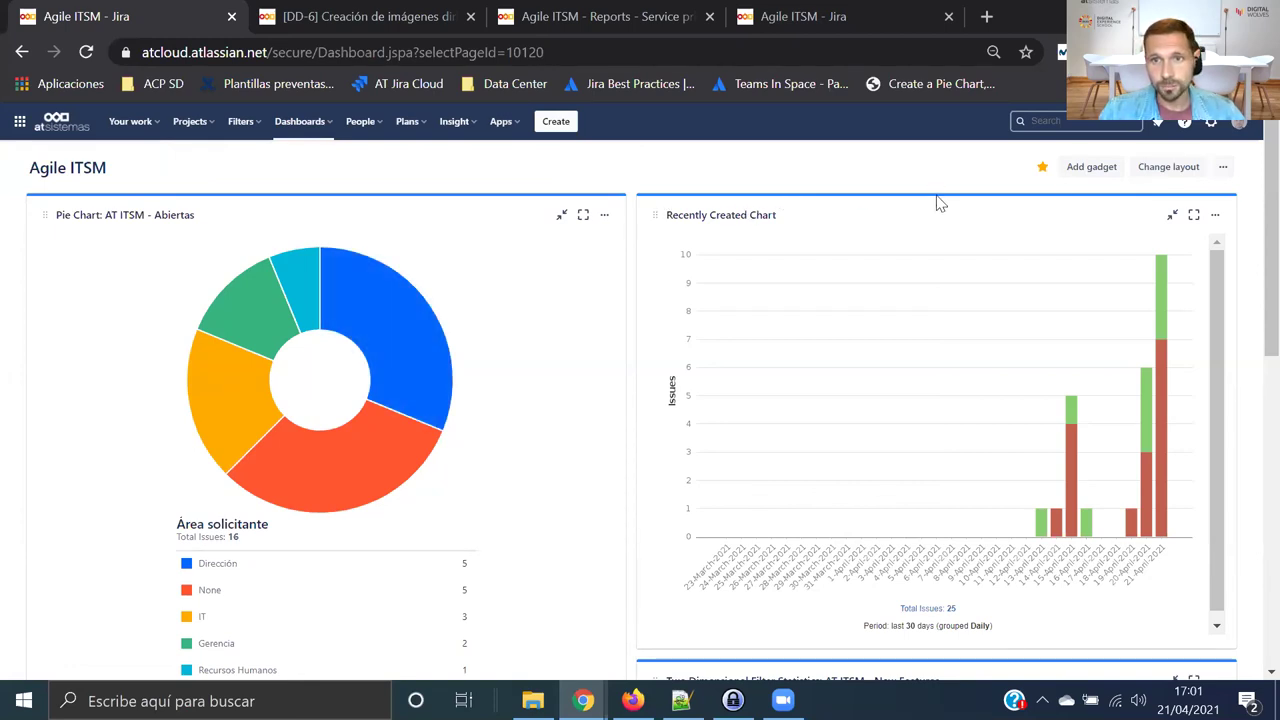
pyautogui.click(1087, 172)
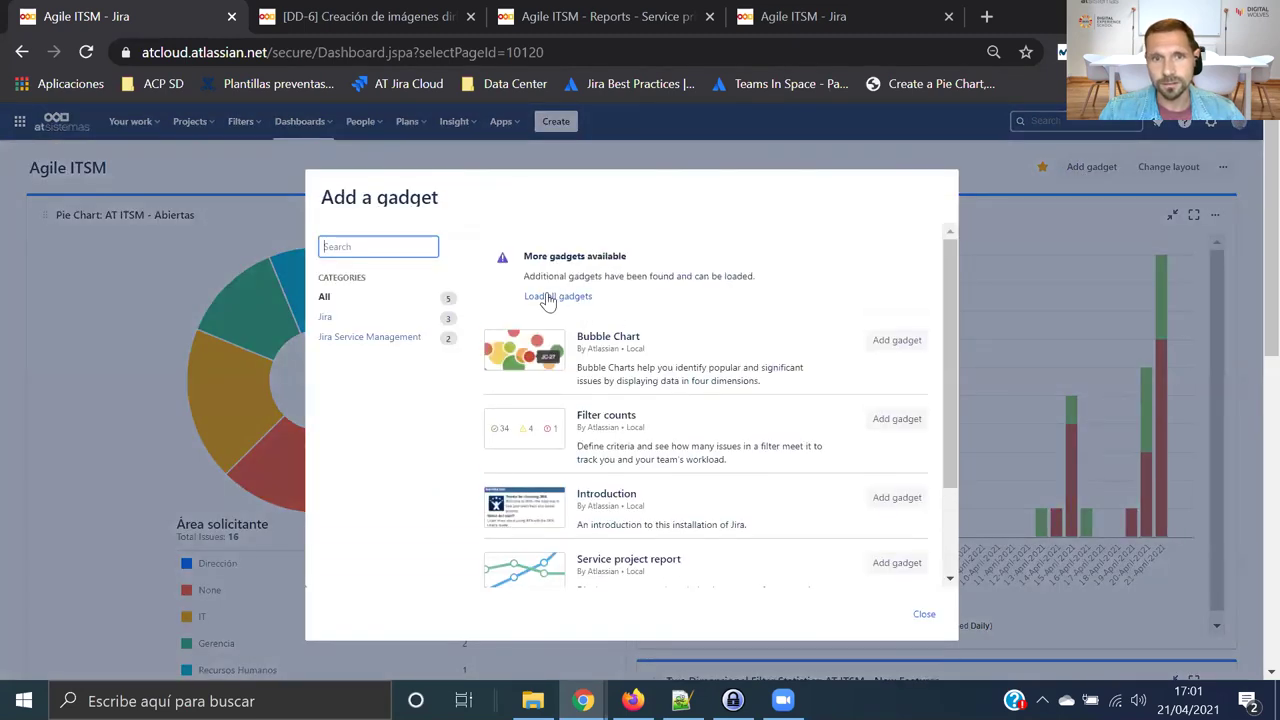
pyautogui.click(548, 297)
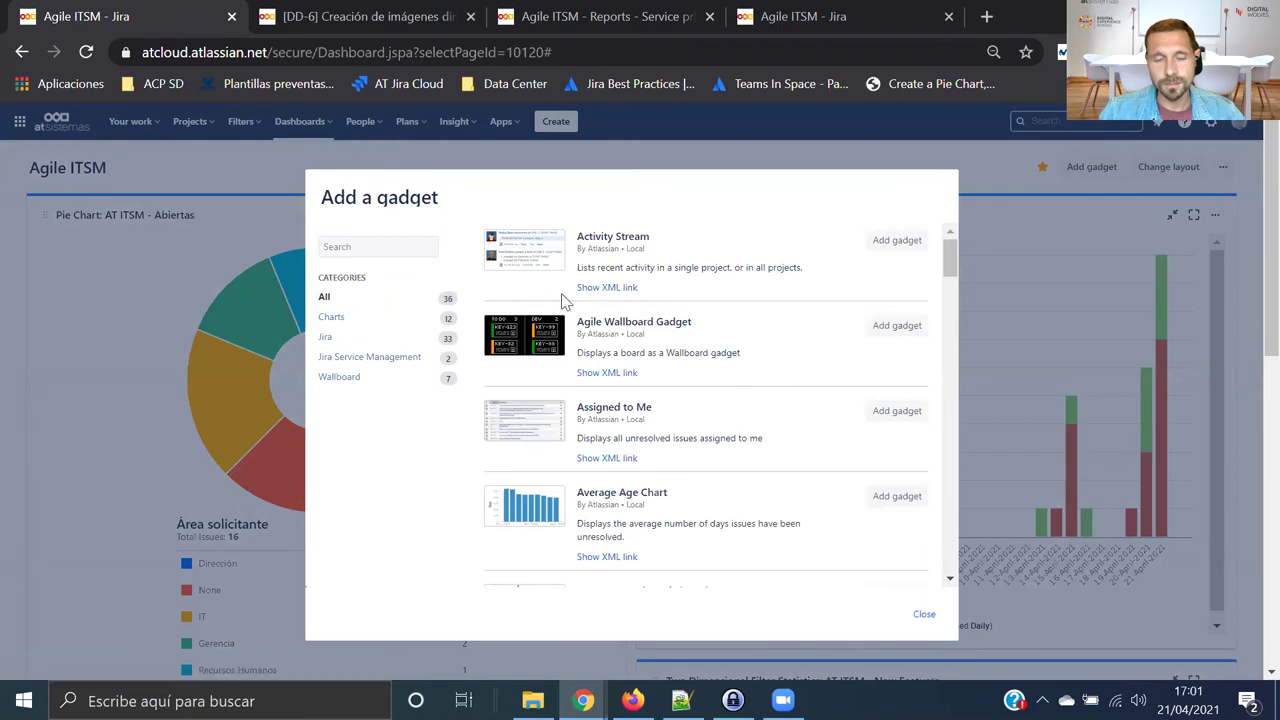
pyautogui.scroll(-20, 955, 430)
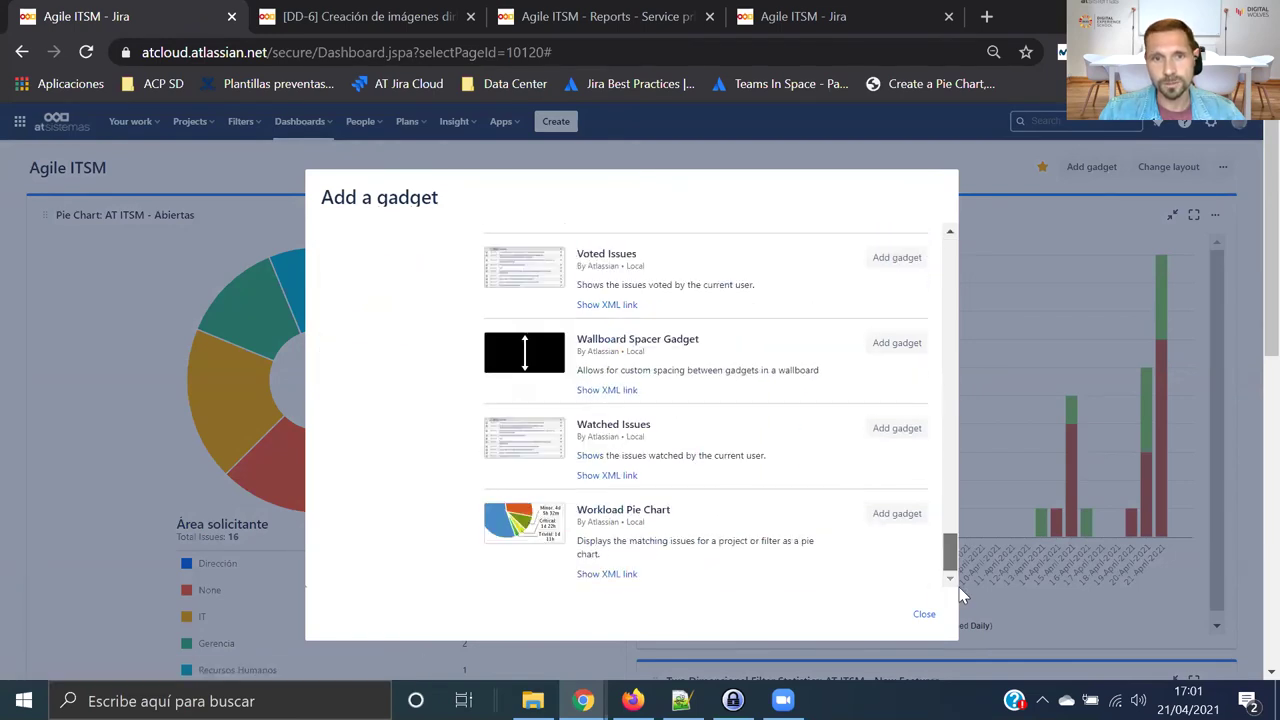
pyautogui.click(922, 614)
# Step: Leave the gadget list and examine the open-issues pie chart by Área solicitante and the Recently Created Chart
pyautogui.scroll(-1, 429, 423)
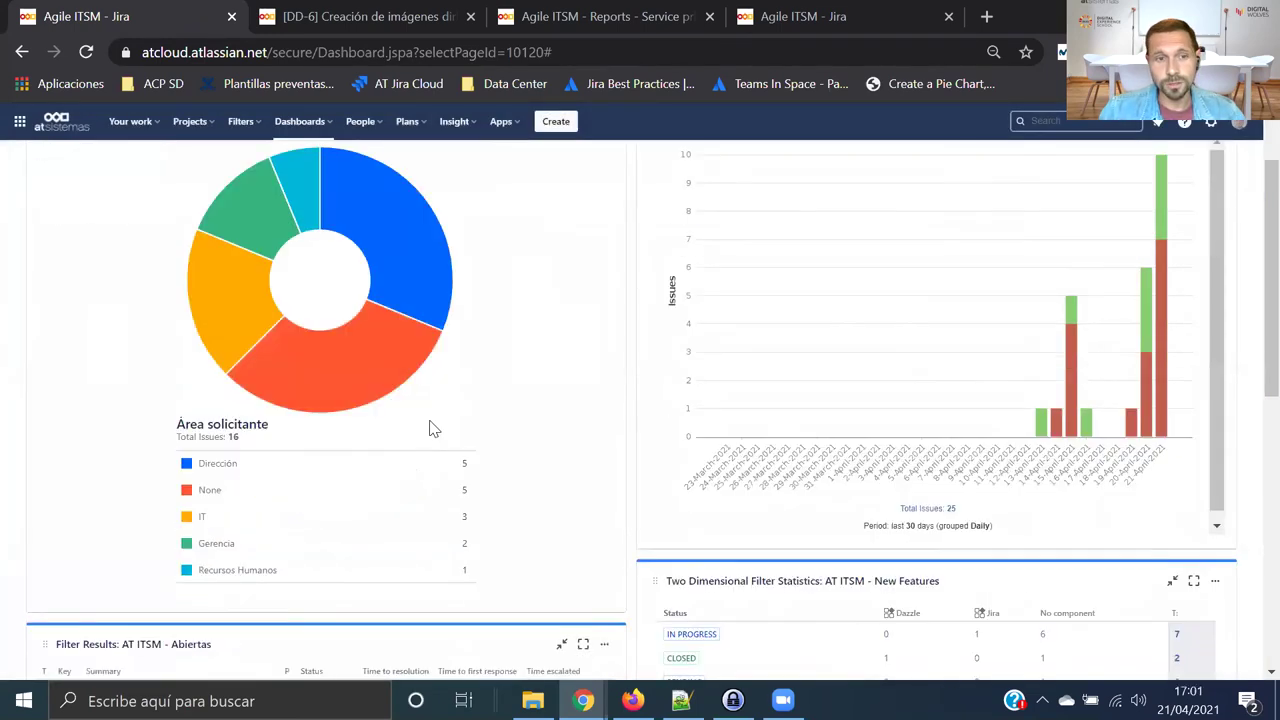
pyautogui.moveTo(386, 340)
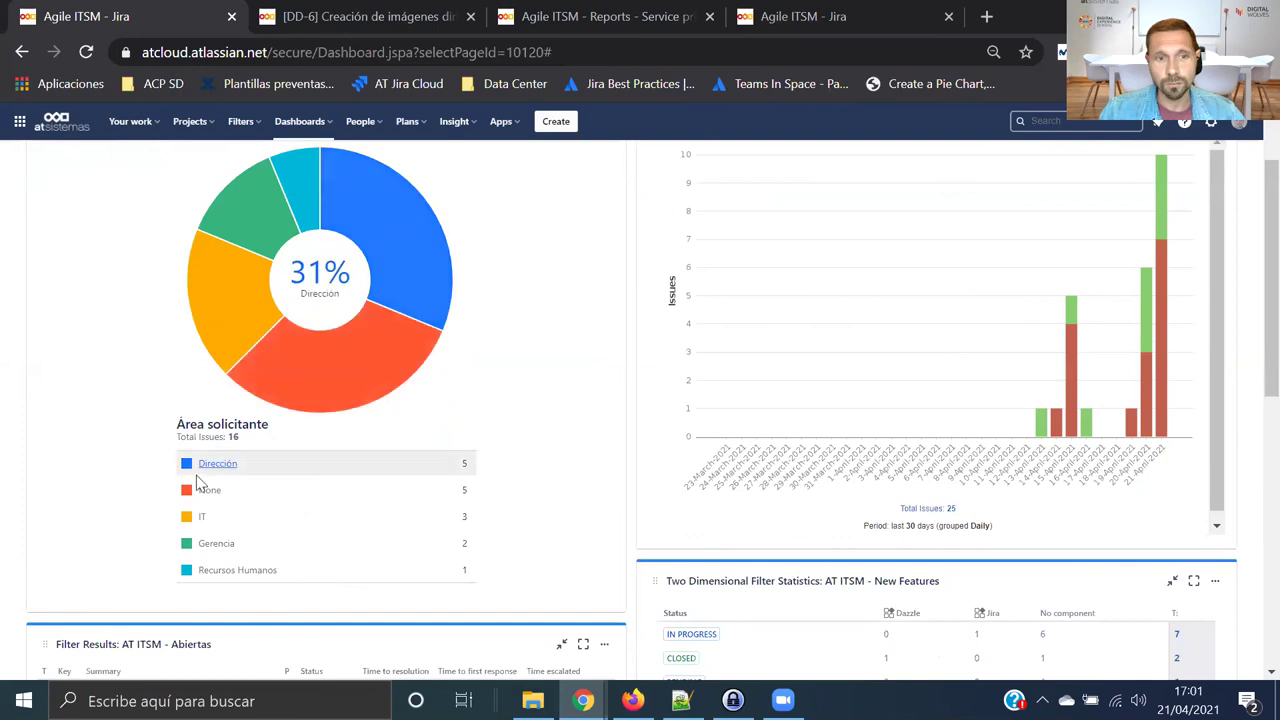
pyautogui.scroll(1, 752, 408)
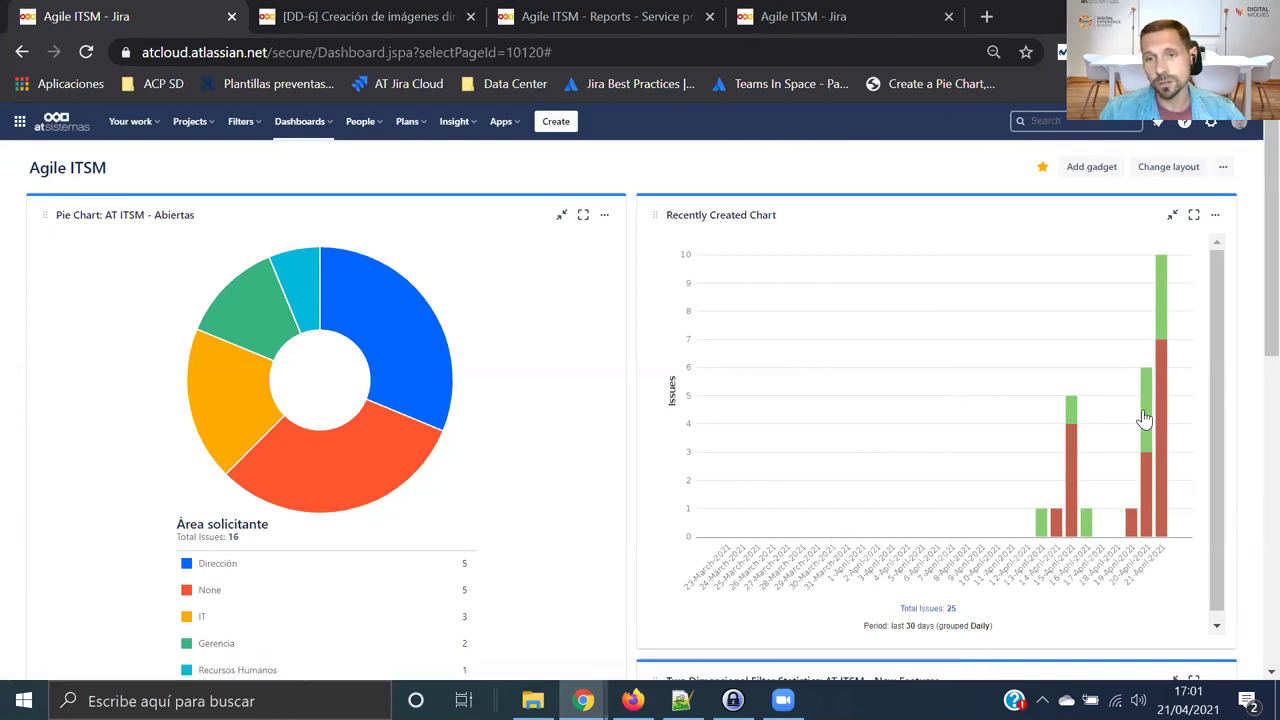
pyautogui.scroll(-1, 772, 457)
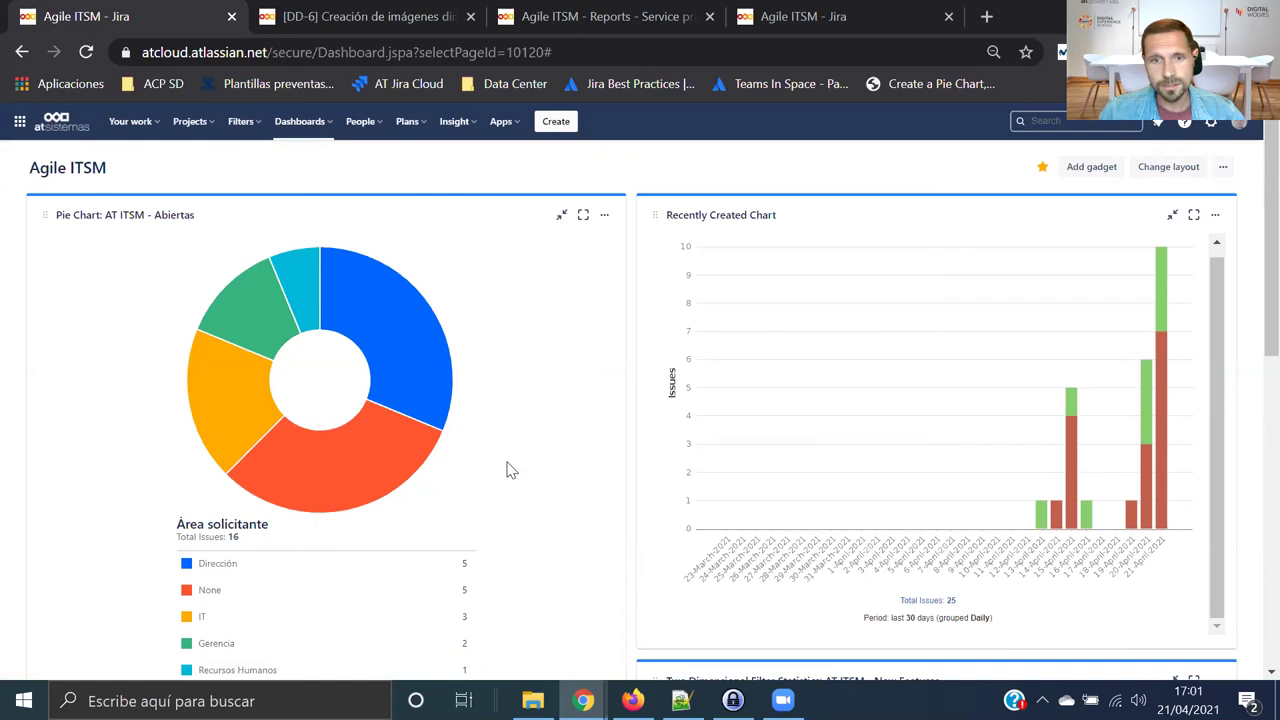
# Step: Review the SLA times in the "AT ITSM - Abiertas" filter results and the New Features statistics by status and component
pyautogui.scroll(-7, 517, 456)
pyautogui.scroll(2, 486, 449)
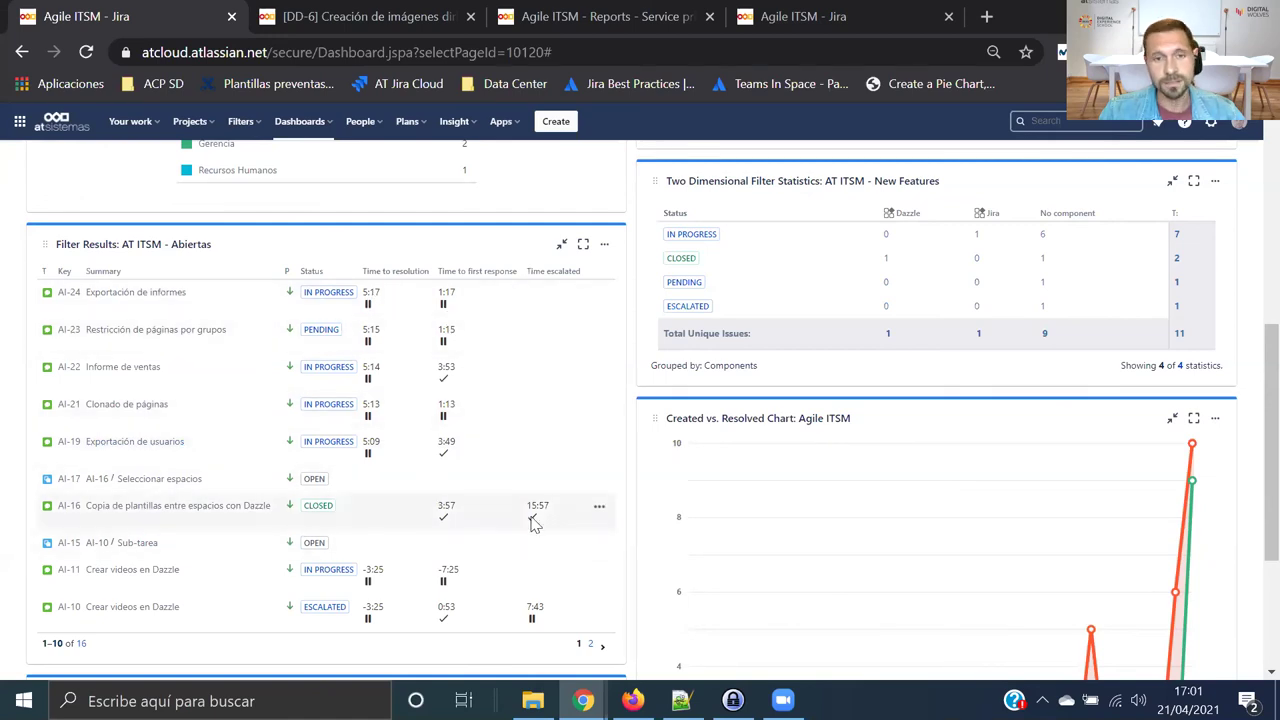
pyautogui.scroll(3, 723, 457)
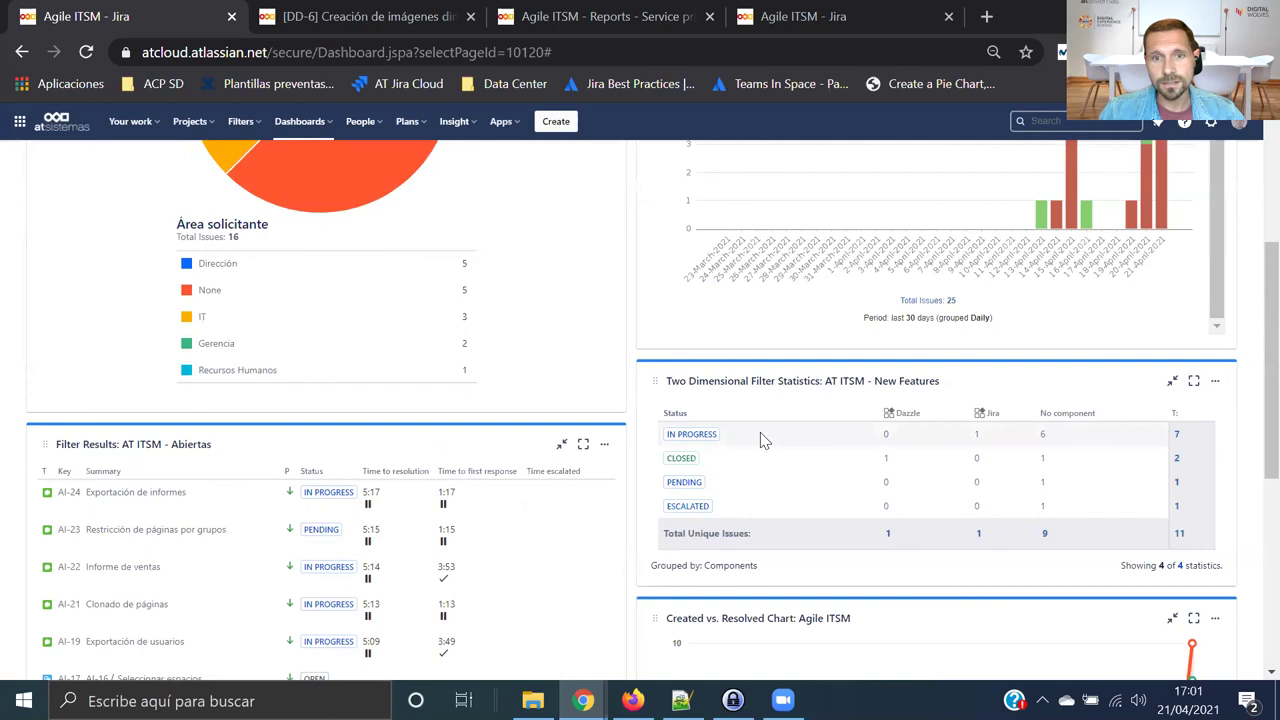
pyautogui.scroll(-1, 781, 390)
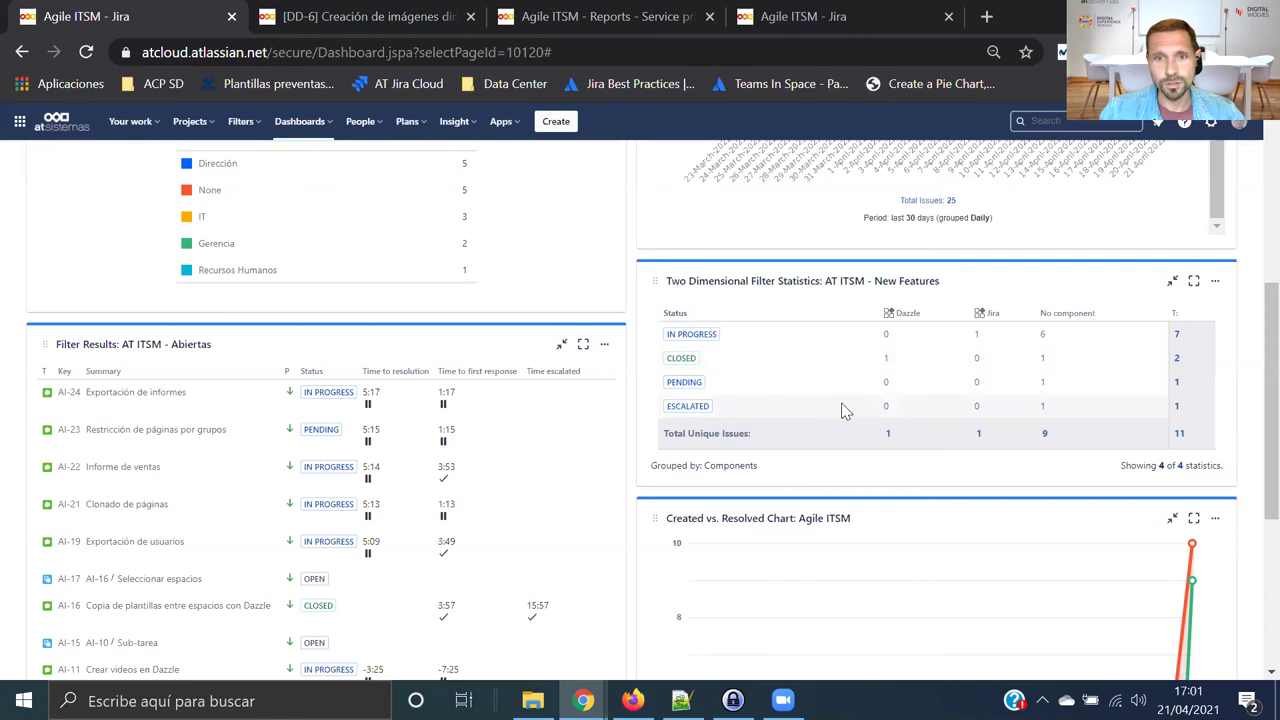
# Step: Examine the Created vs. Resolved Chart and the New Features issue statistics by component, and return to the dashboard's start
pyautogui.scroll(-4, 830, 390)
pyautogui.scroll(1, 830, 380)
pyautogui.scroll(-1, 833, 389)
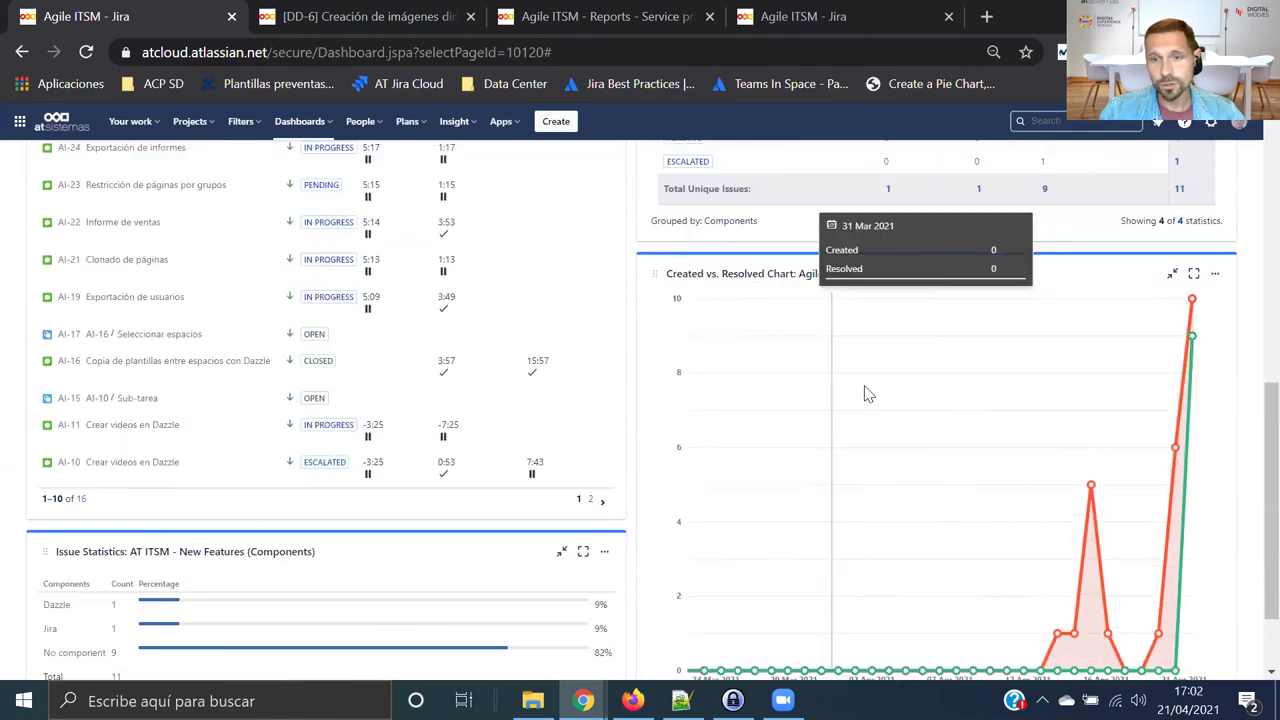
pyautogui.scroll(-1, 879, 384)
pyautogui.scroll(1, 871, 386)
pyautogui.scroll(-1, 866, 394)
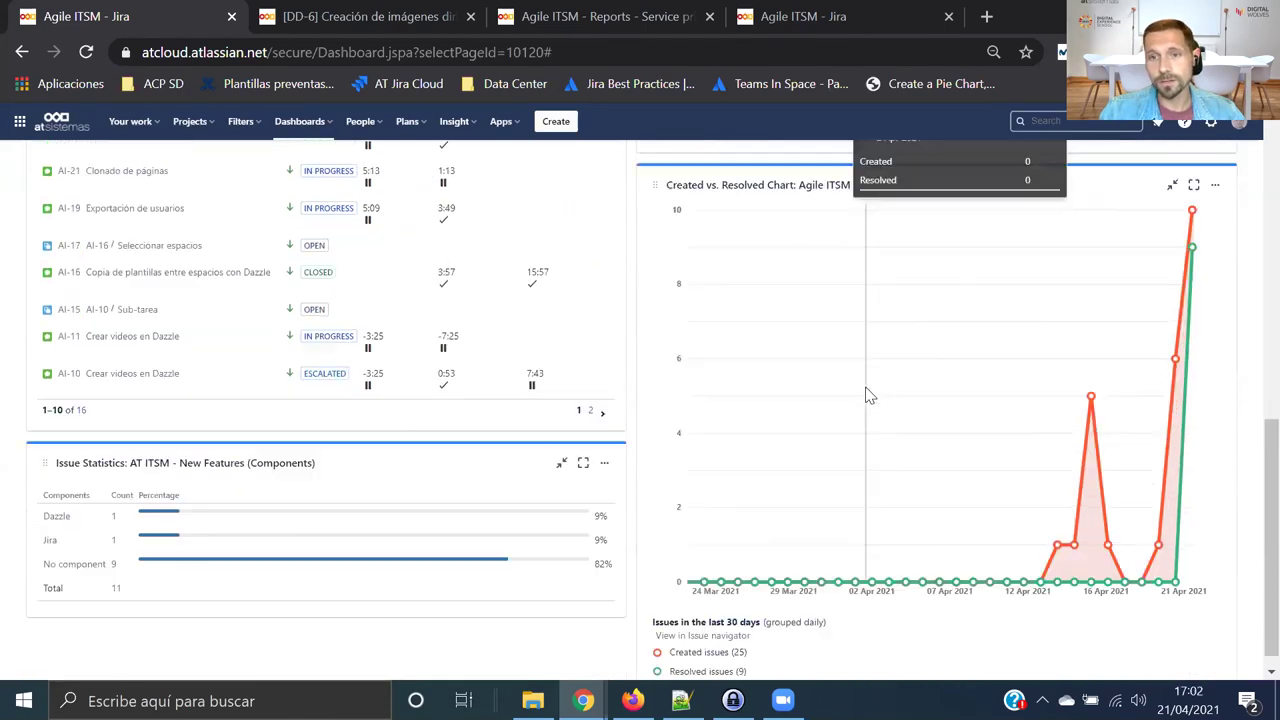
pyautogui.scroll(1, 683, 334)
pyautogui.scroll(-1, 688, 337)
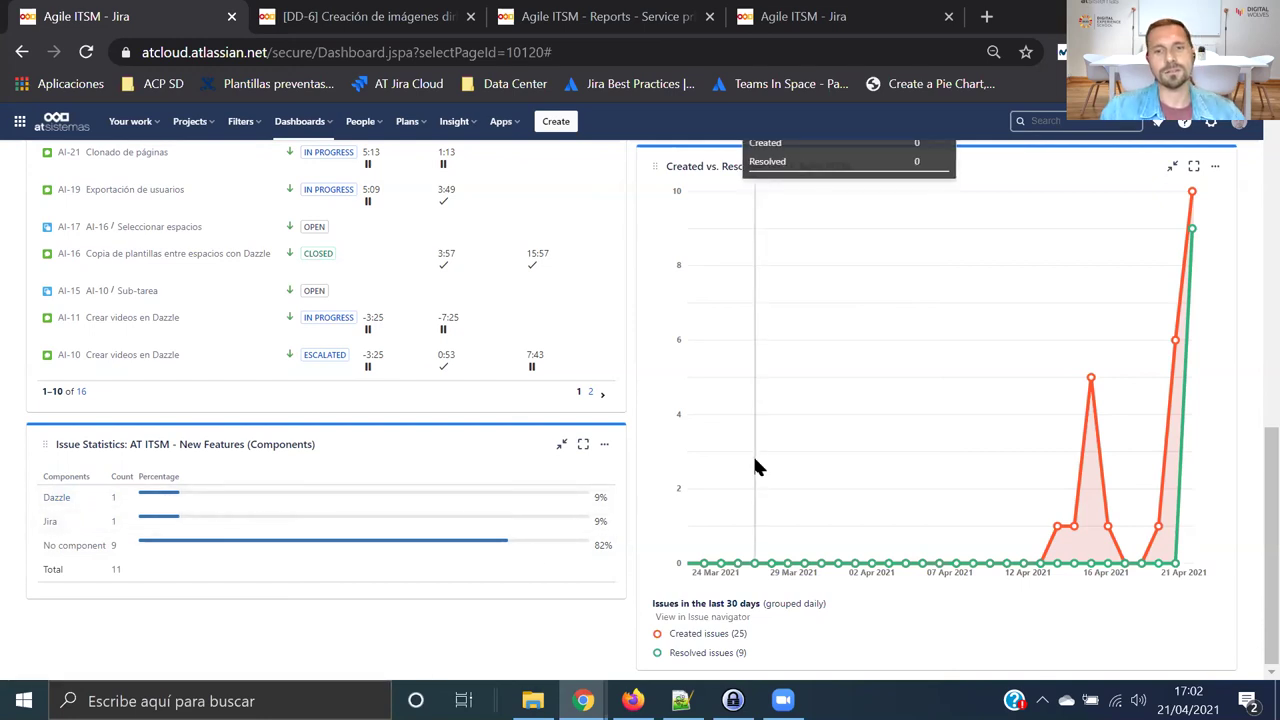
pyautogui.scroll(6, 358, 555)
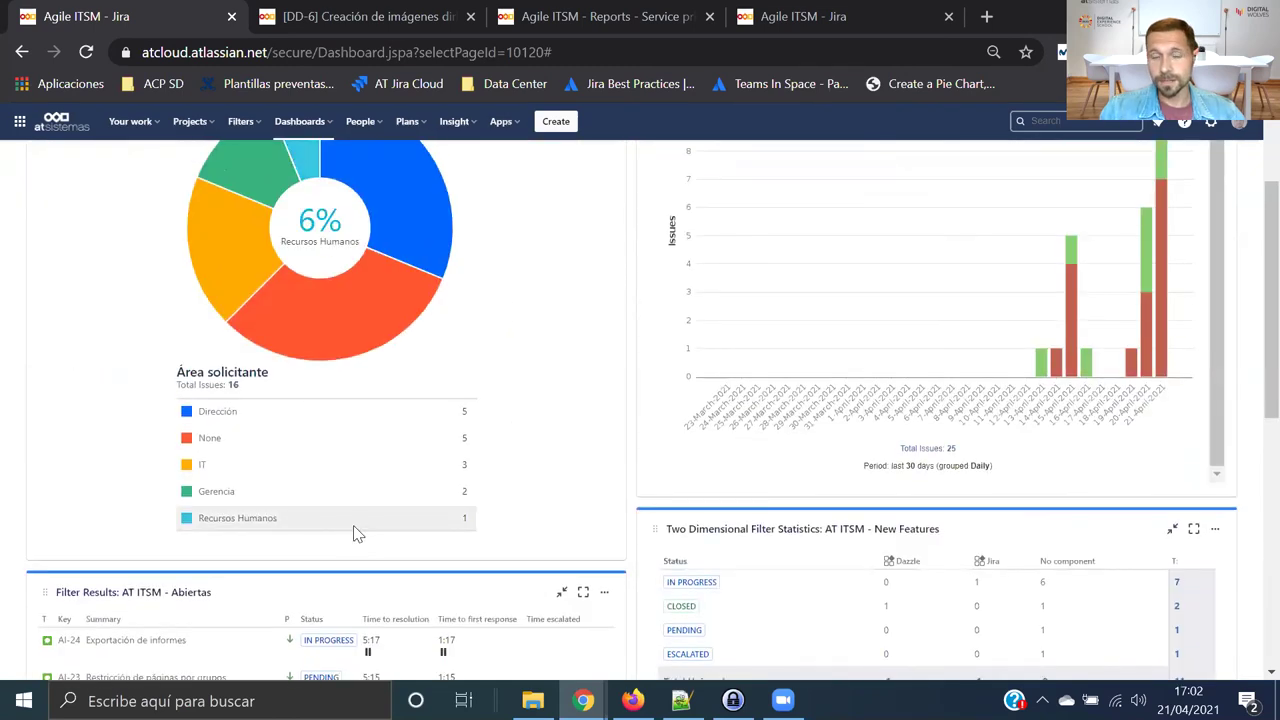
pyautogui.scroll(3, 380, 510)
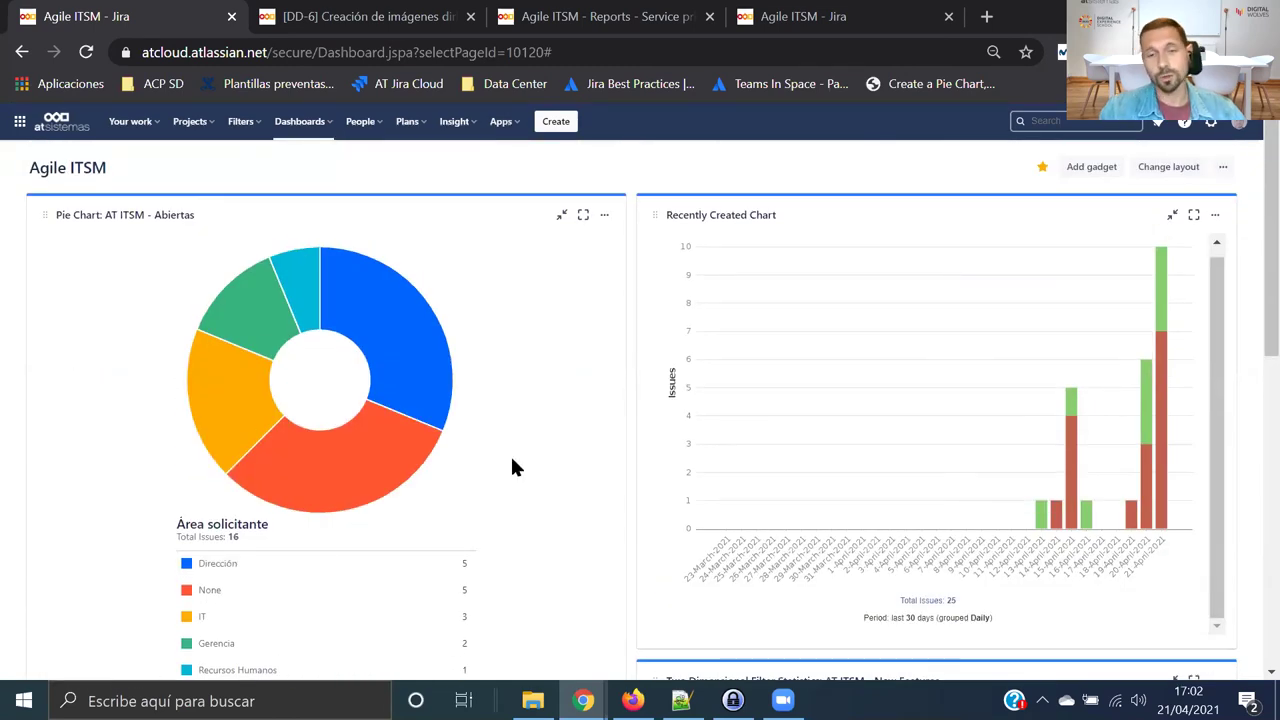